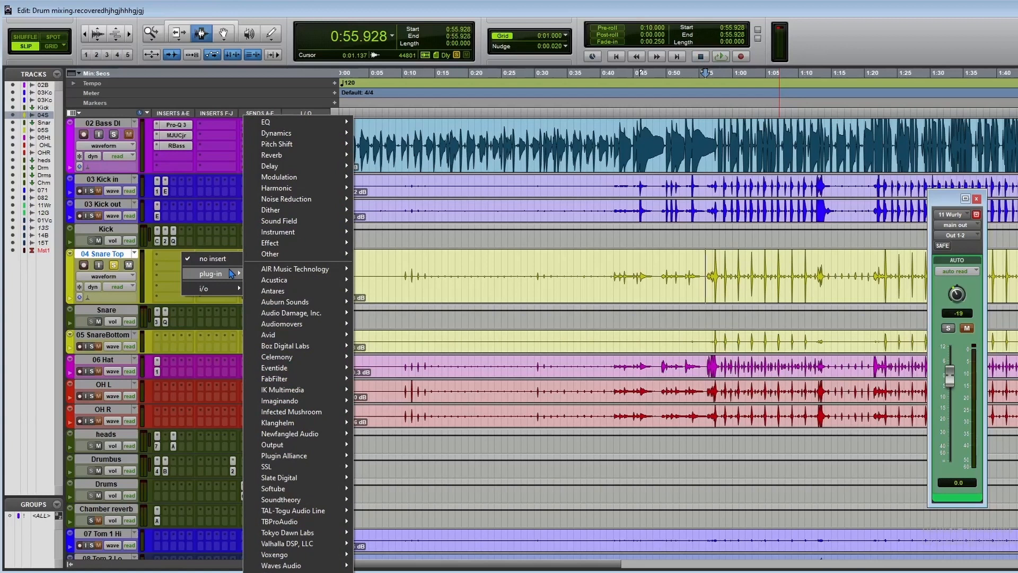
# Insert the Avid Dyn3 Expander/Gate (mono) on the 04 Snare Top track
pyautogui.moveTo(335, 335)
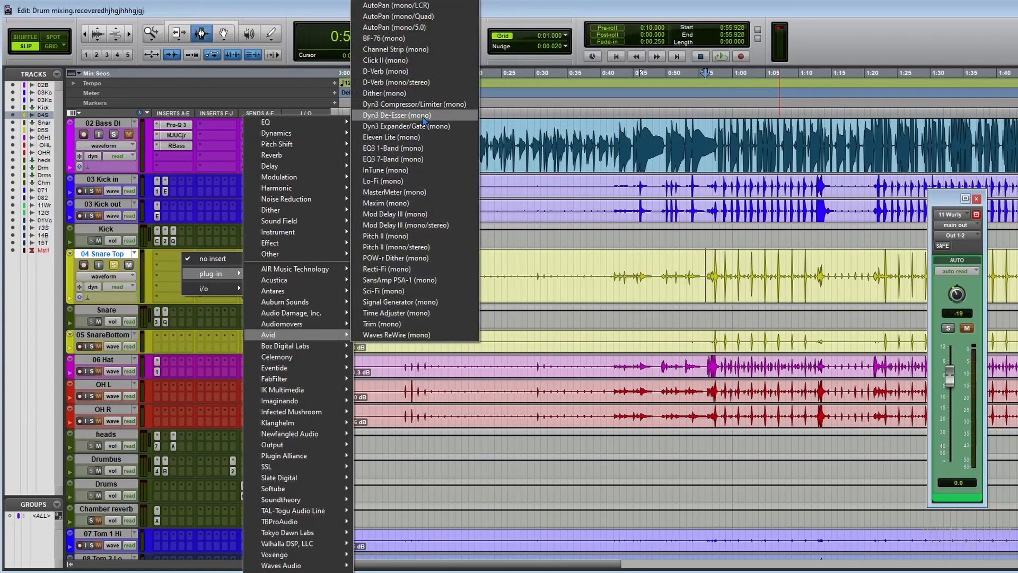
pyautogui.click(406, 126)
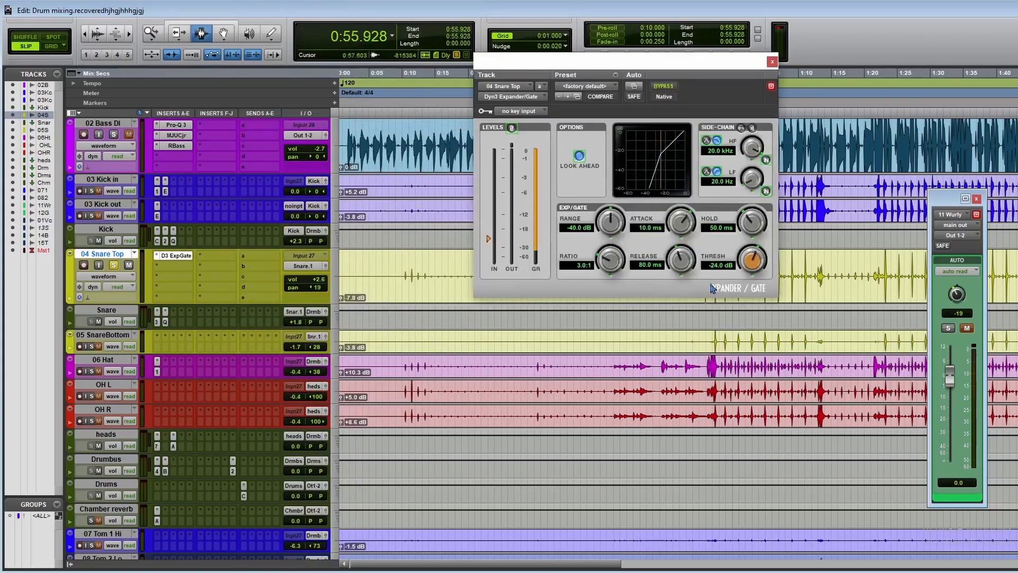
pyautogui.moveTo(676, 62); pyautogui.dragTo(608, 30)
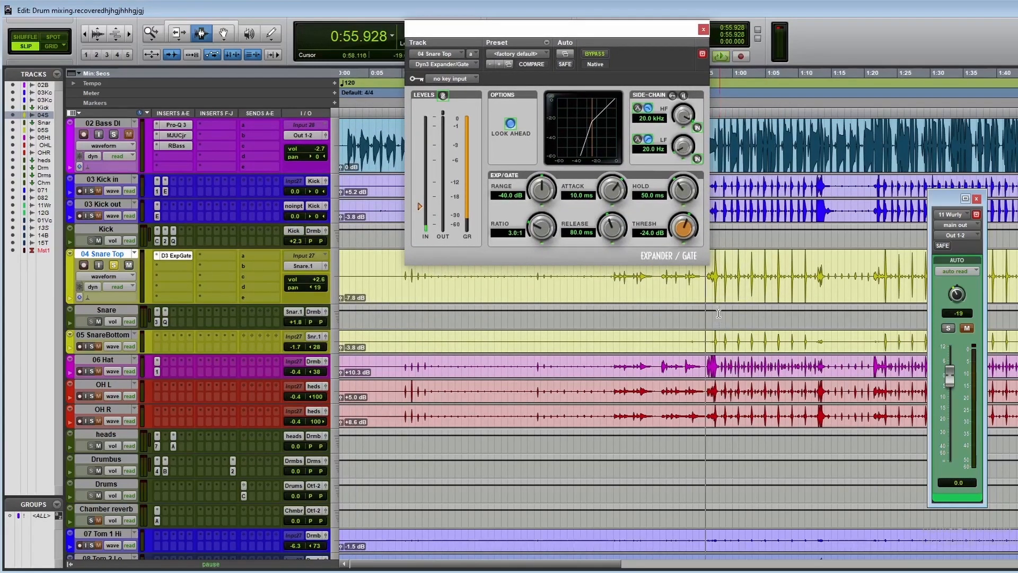
# During playback, set the snare gate's release to 30.3 ms, attack to 2.3 ms and hold to 244.6 ms
pyautogui.press('space')
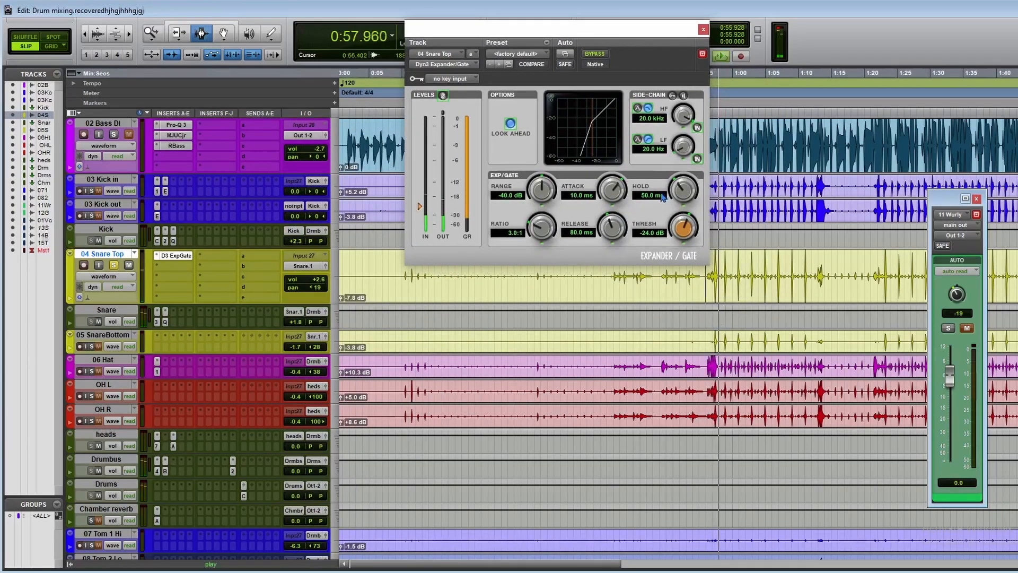
pyautogui.moveTo(612, 228)
pyautogui.mouseDown()
pyautogui.moveTo(609, 252)
pyautogui.moveTo(616, 233)
pyautogui.mouseUp()
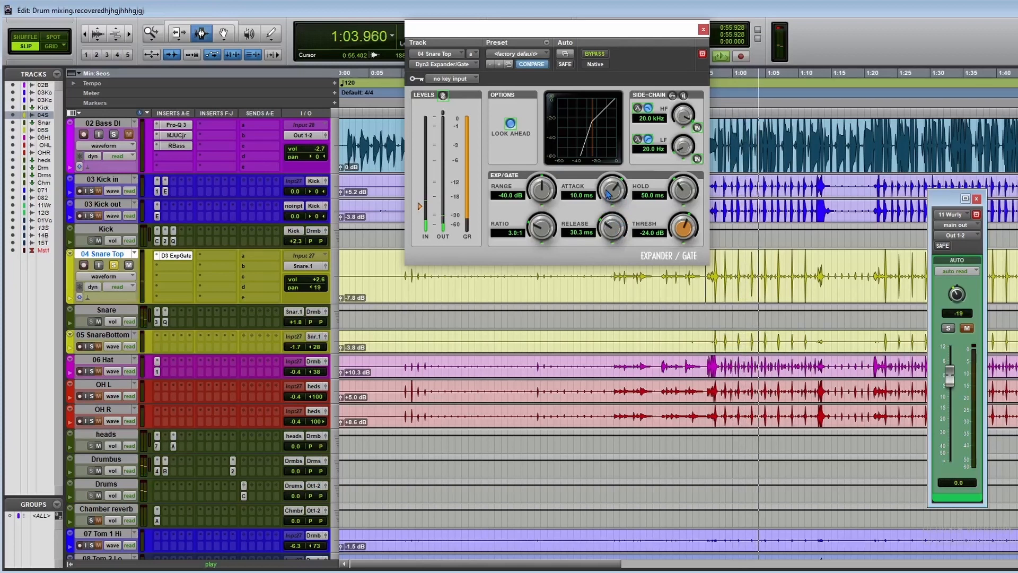
pyautogui.moveTo(608, 194); pyautogui.dragTo(609, 221)
pyautogui.moveTo(683, 195); pyautogui.dragTo(692, 178)
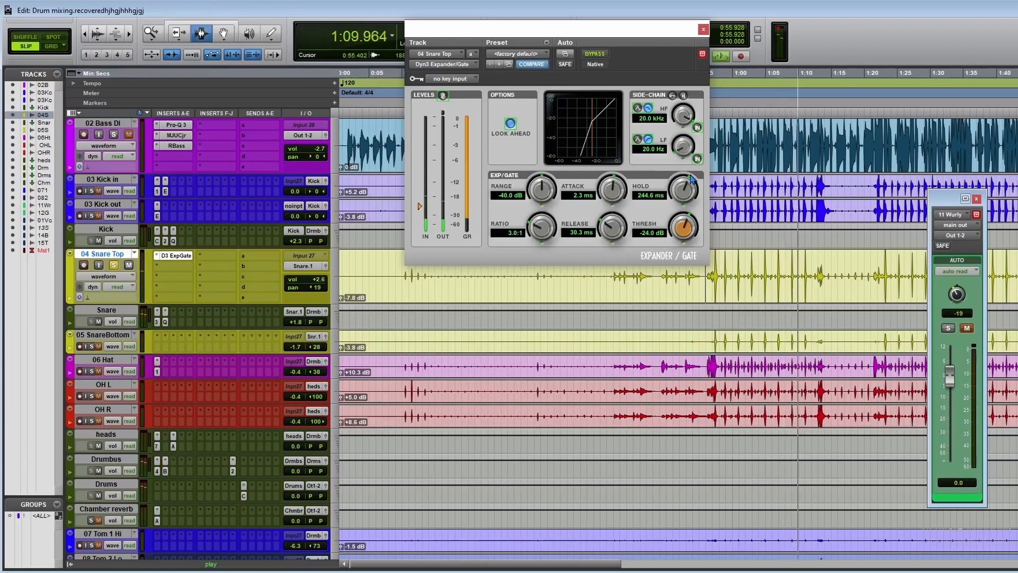
pyautogui.press('space')
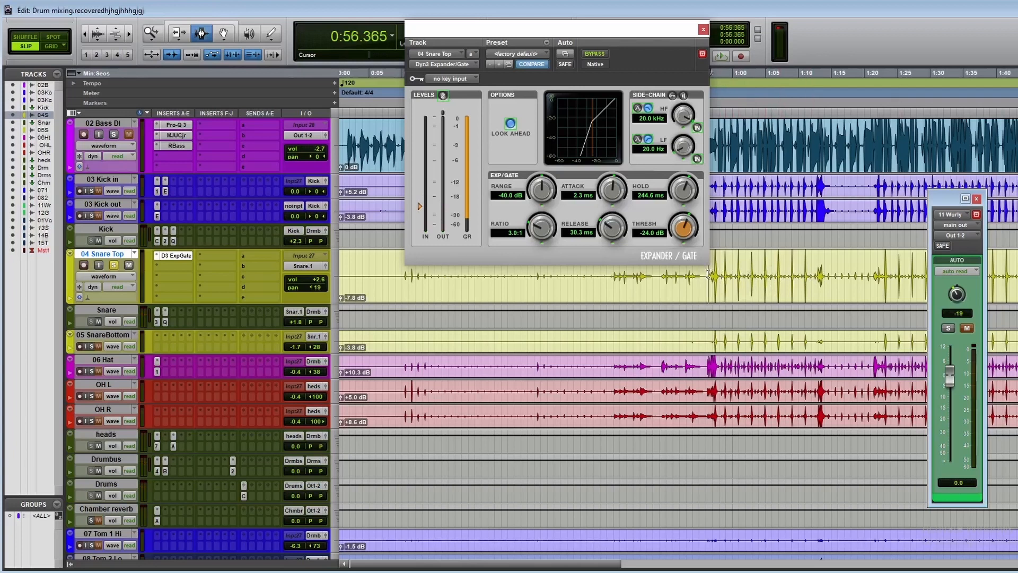
# Play the Snare Top from 0:56.365 and bypass the Expander/Gate to compare the gated and ungated sound
pyautogui.press('space')
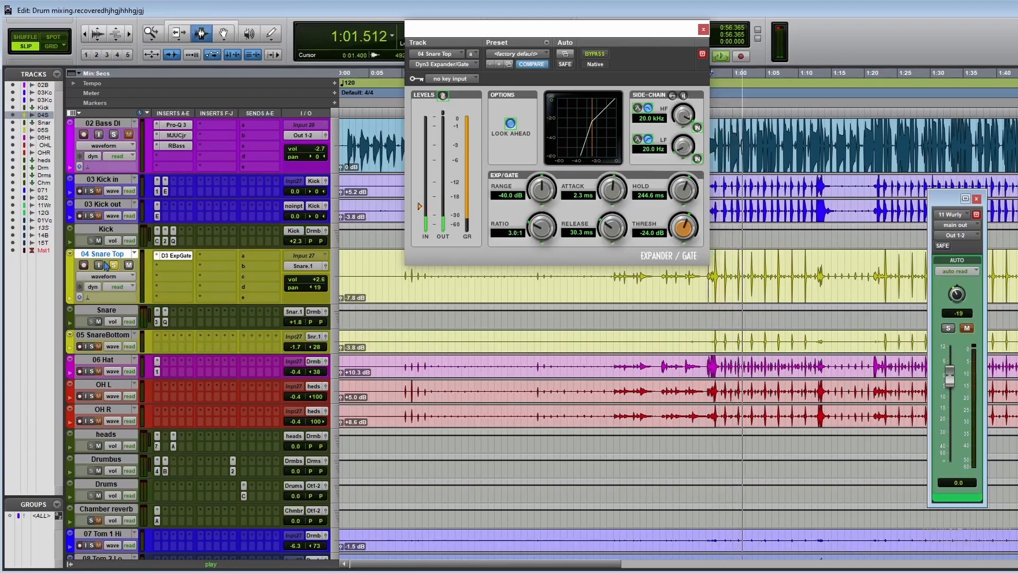
pyautogui.press('space')
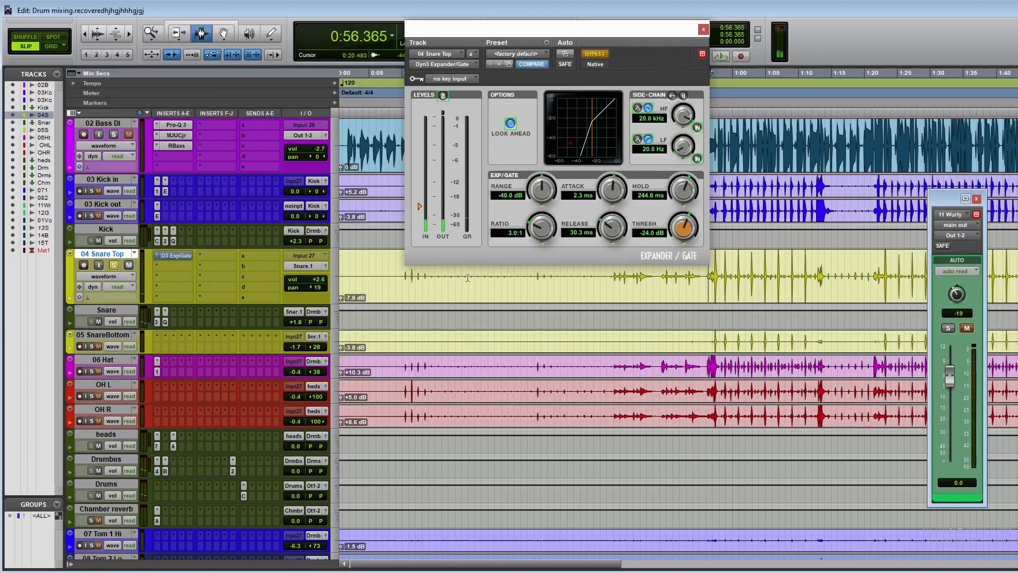
pyautogui.press('space')
# Add the mono Ozone 9 Dynamic EQ in the Snare Top insert slot below the gate
pyautogui.click(175, 265)
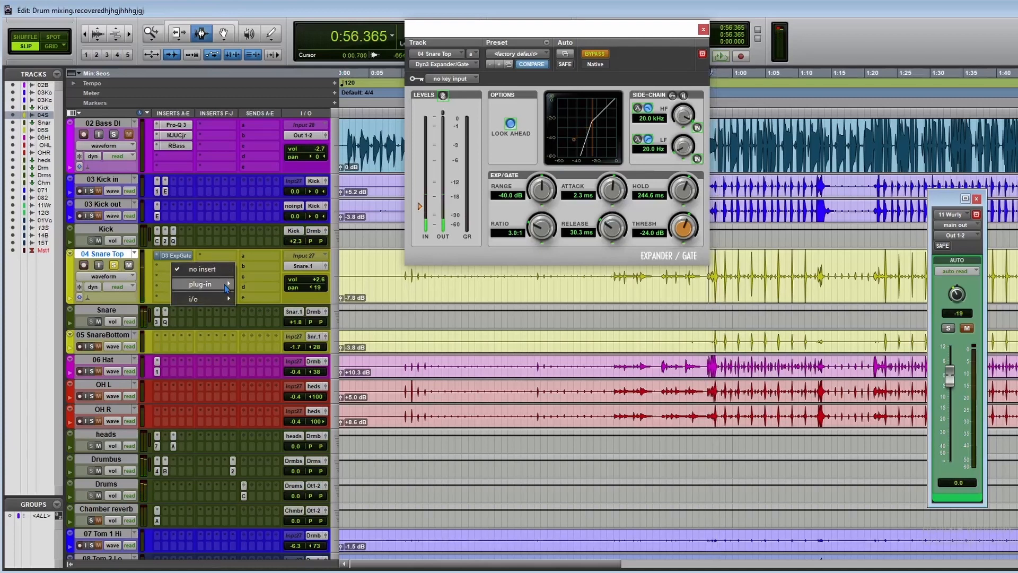
pyautogui.moveTo(227, 288)
pyautogui.moveTo(333, 144)
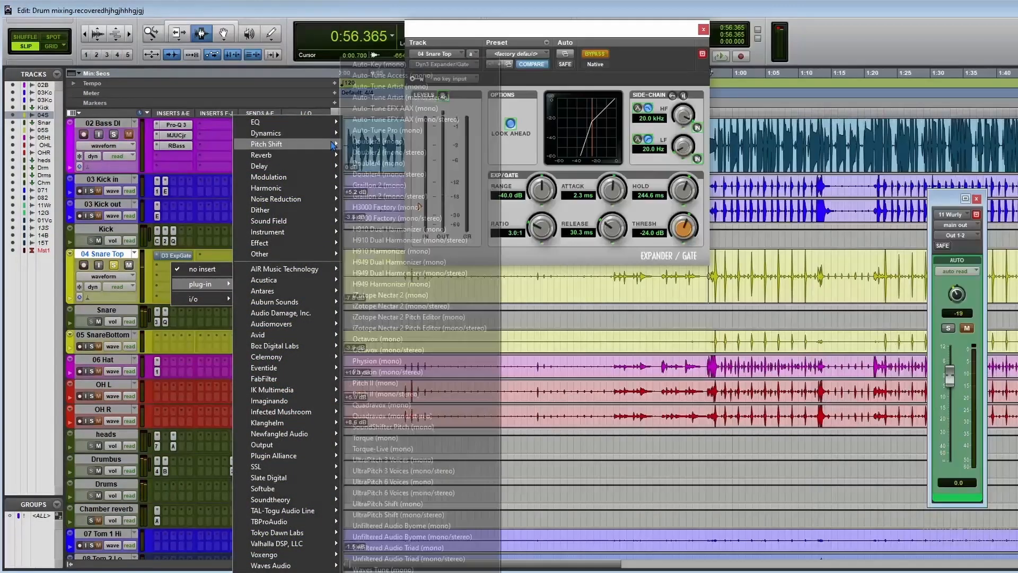
pyautogui.moveTo(313, 572)
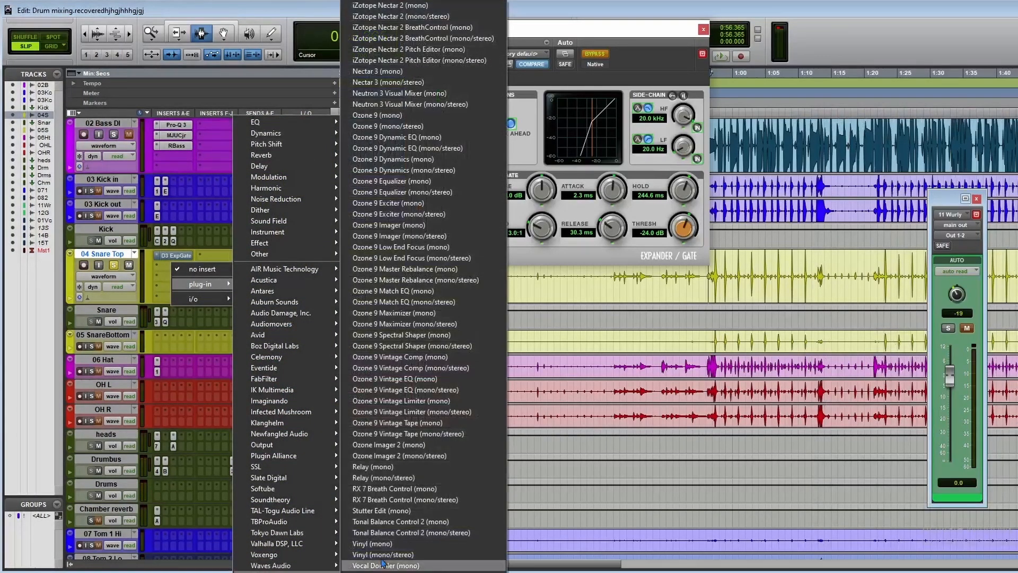
pyautogui.click(459, 141)
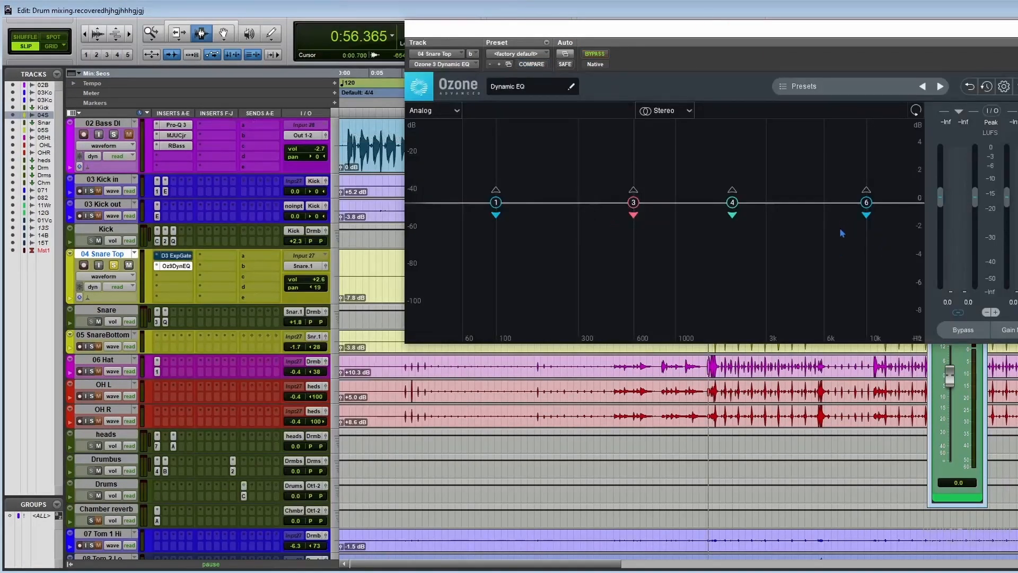
# While playing the Snare Top, pull the Dynamic EQ's Baxandall Treble band down to 985 Hz and -10.0 dB
pyautogui.click(710, 369)
pyautogui.press('space')
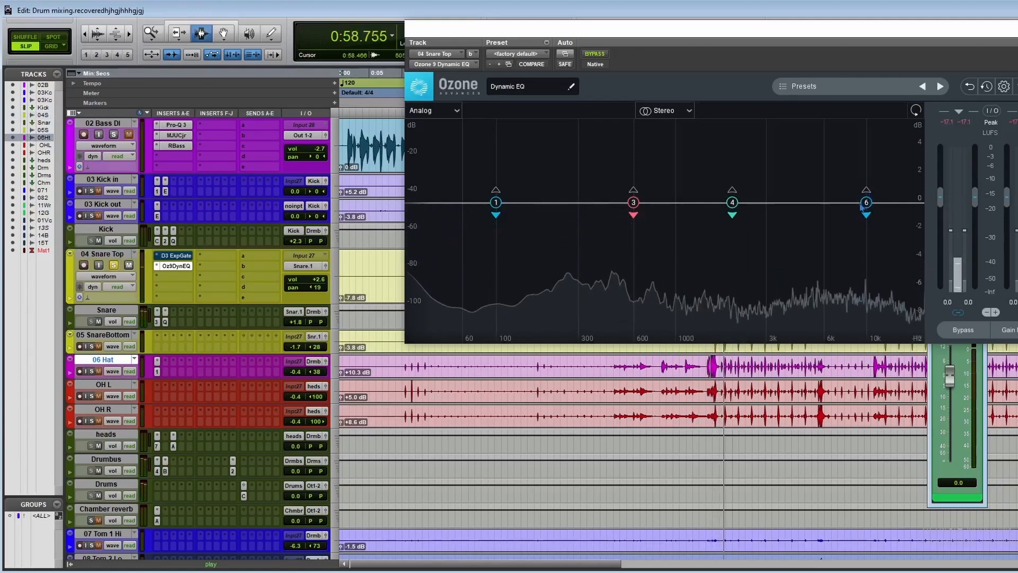
pyautogui.press('space')
pyautogui.moveTo(867, 204); pyautogui.dragTo(674, 338)
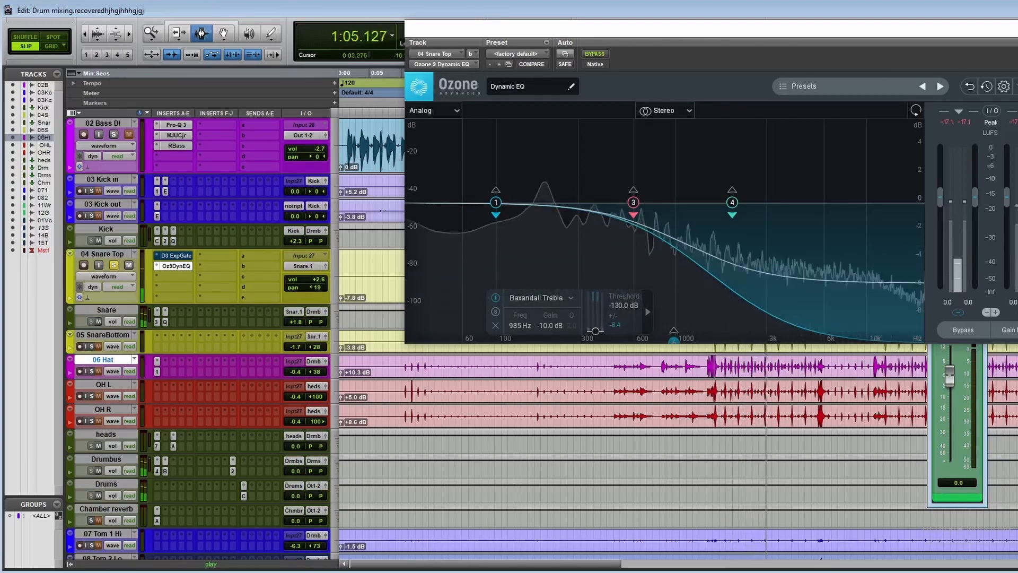
pyautogui.press('space')
# Return from the Dynamic EQ to the Snare Top's Expander/Gate and audition the track with only the gate active
pyautogui.hotkey('ctrl', 'w')
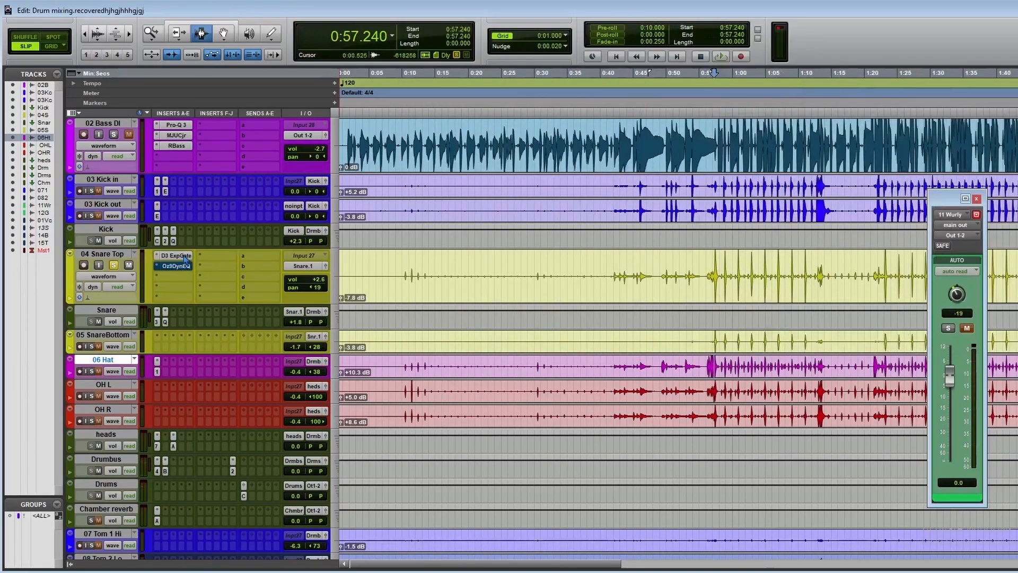
pyautogui.click(184, 258)
pyautogui.press('space')
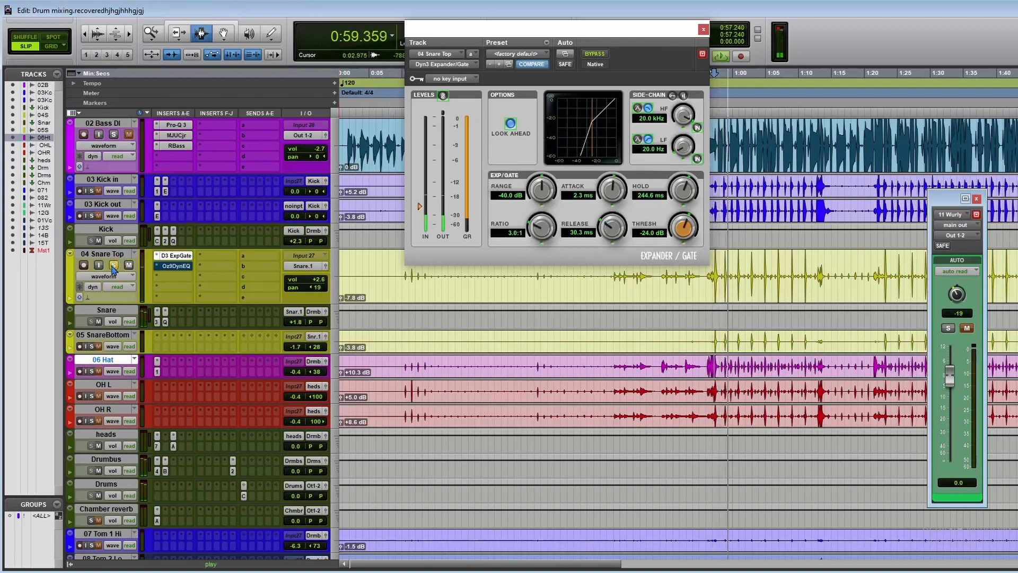
pyautogui.press('space')
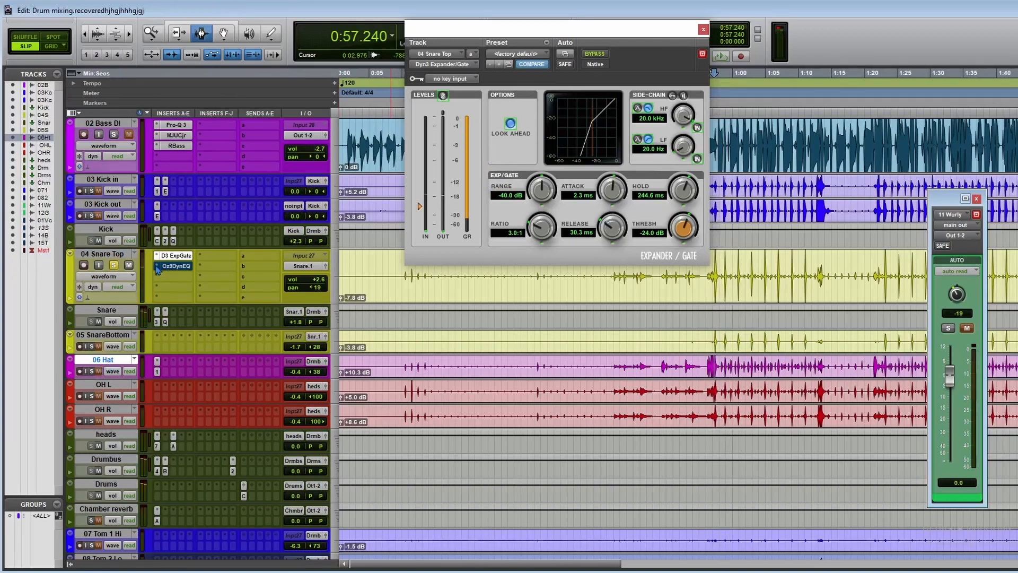
# Remove the Ozone Dynamic EQ from 04 Snare Top, then solo 05 SnareBottom and play it
pyautogui.moveTo(158, 269); pyautogui.dragTo(163, 279)
pyautogui.press('space')
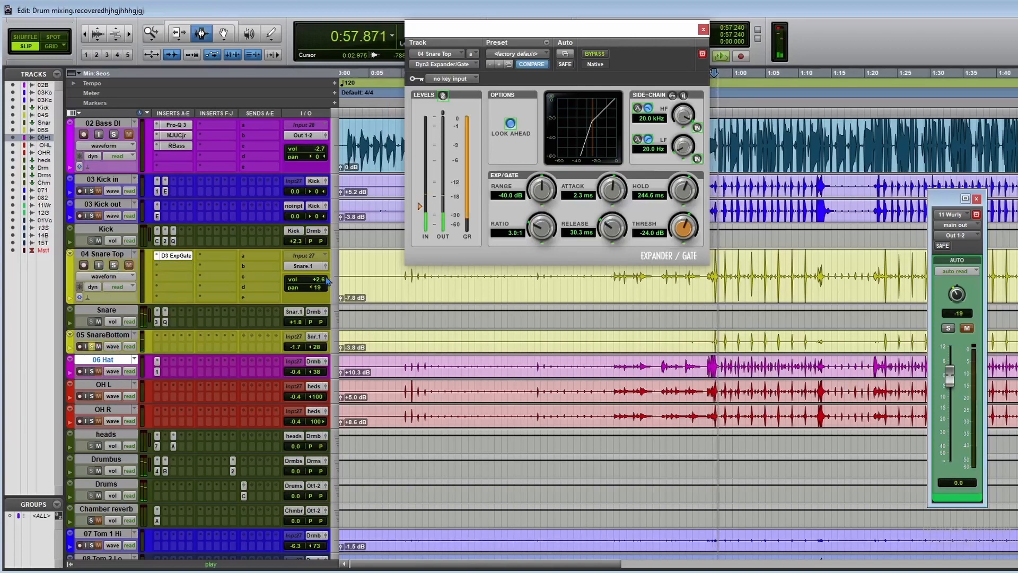
pyautogui.press('space')
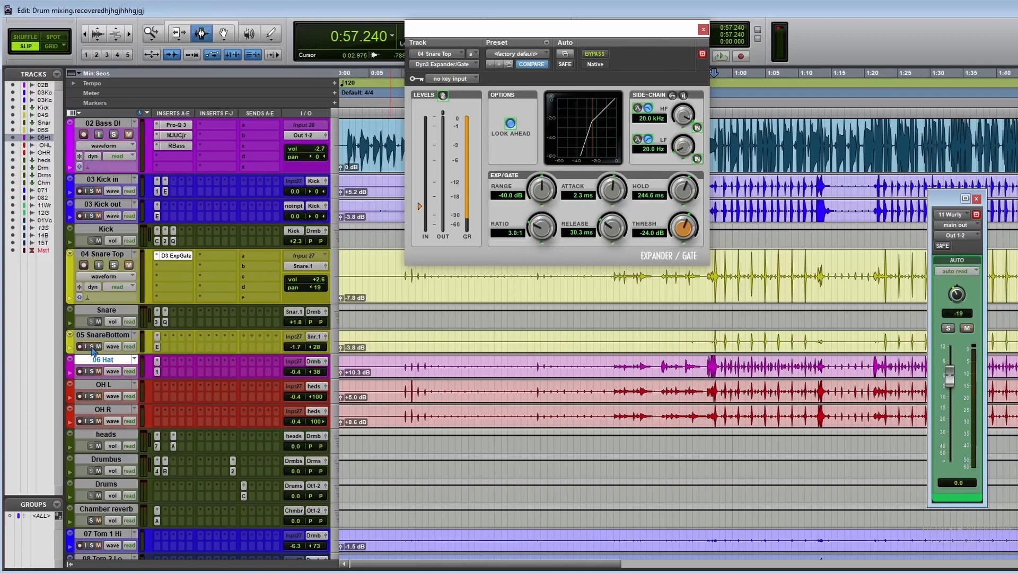
# Play the drums without solos to hear the gated snare in context
pyautogui.press('space')
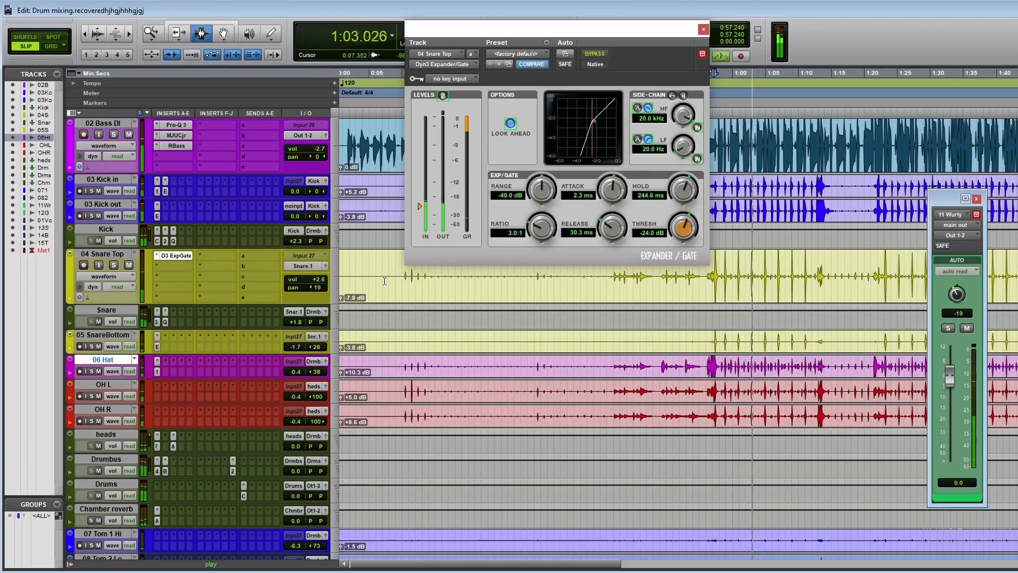
pyautogui.click(114, 265)
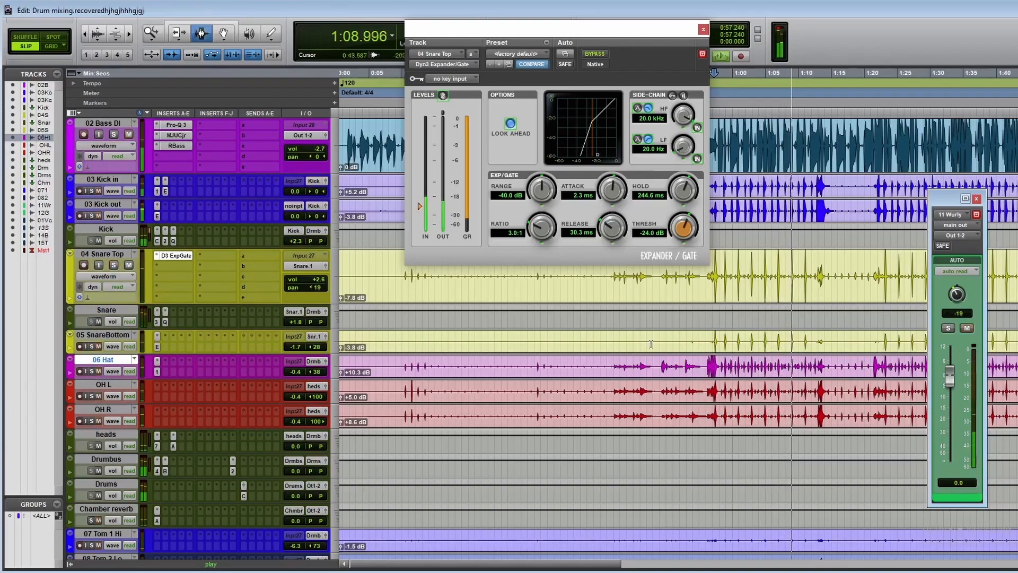
pyautogui.press('space')
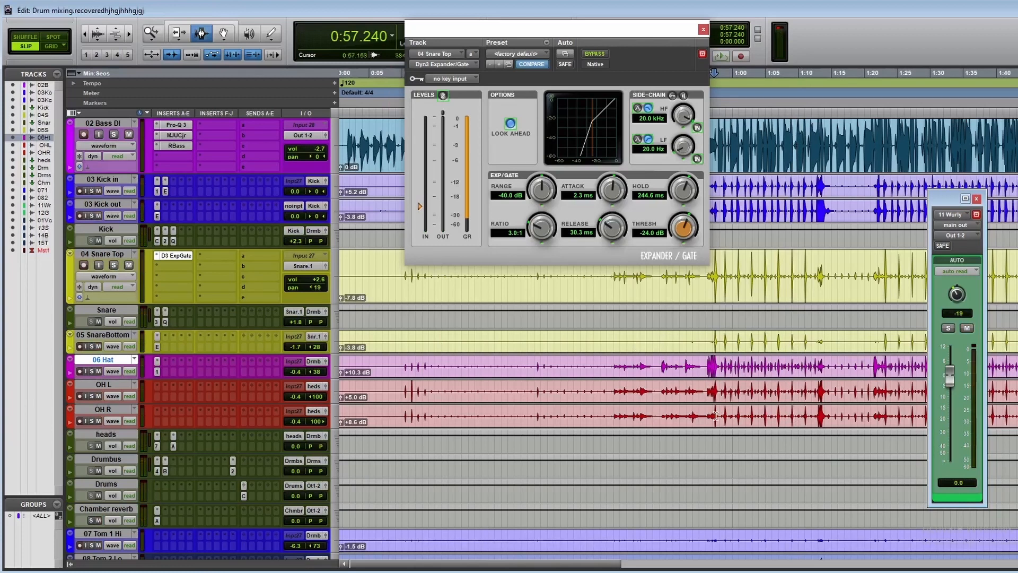
# Solo 06 Hat, play it from 0:55.752 and check the plug-in in its first insert slot
pyautogui.scroll(-2, 699, 409)
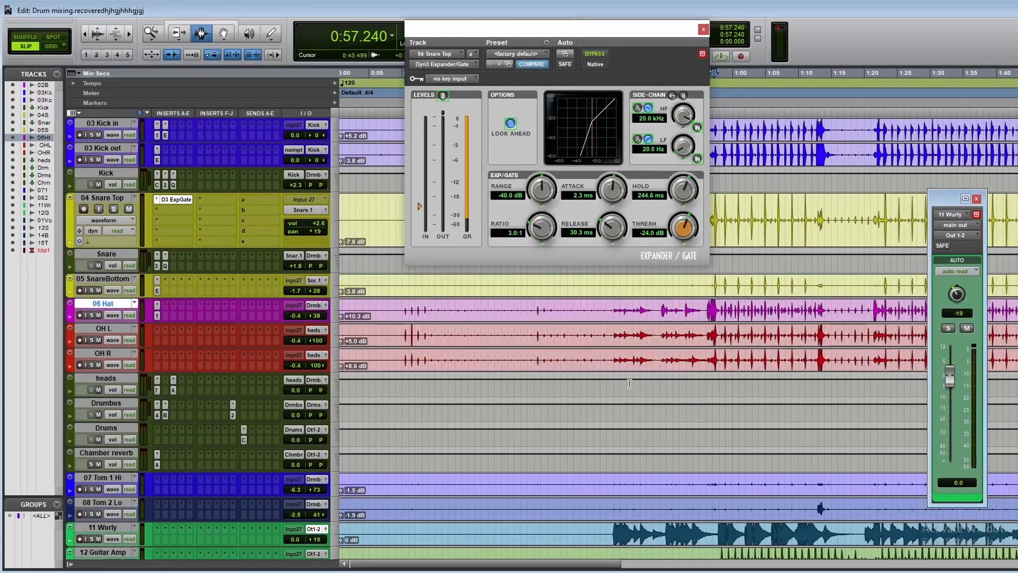
pyautogui.scroll(2, 631, 389)
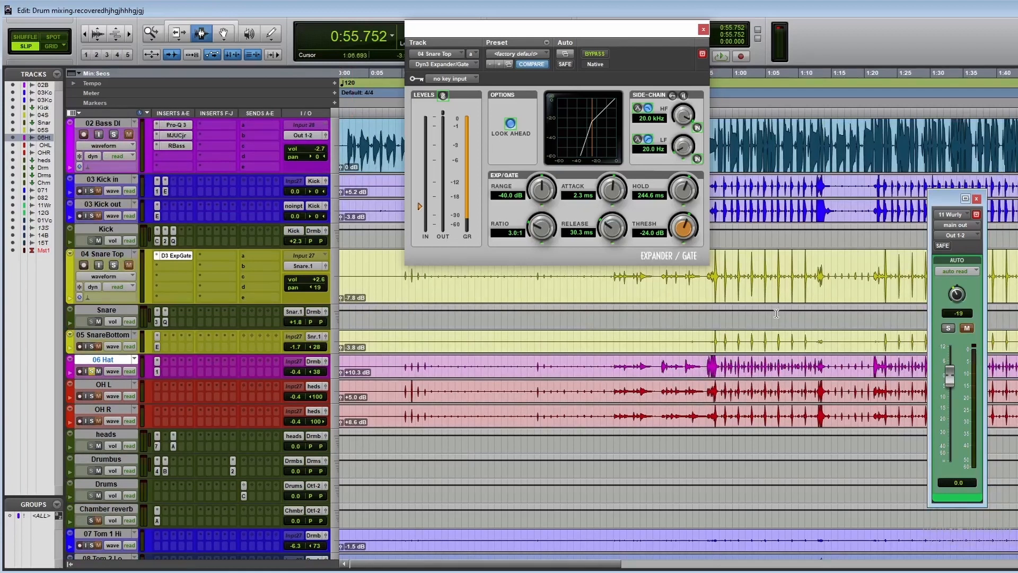
pyautogui.press('space')
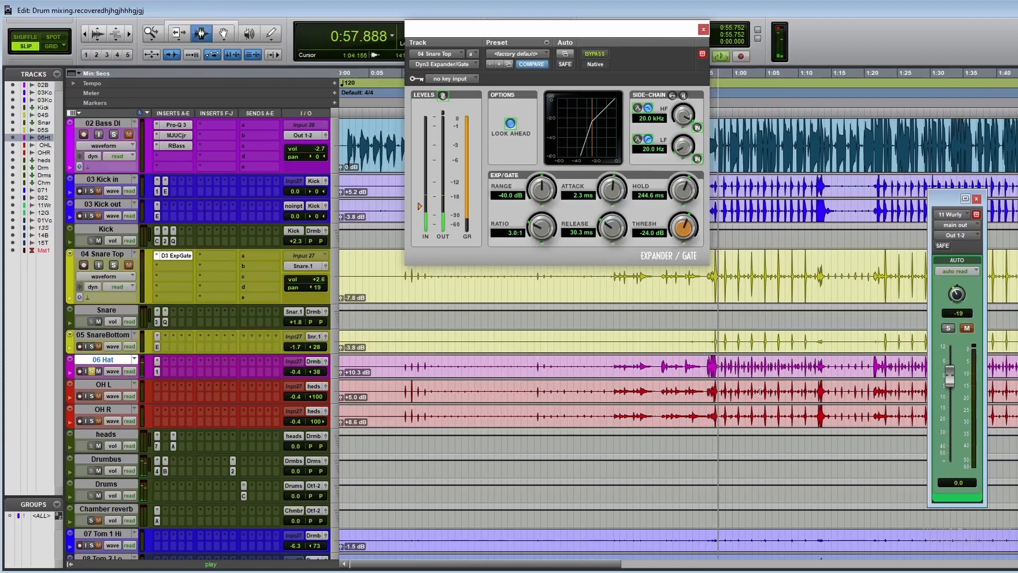
pyautogui.click(157, 372)
pyautogui.click(157, 371)
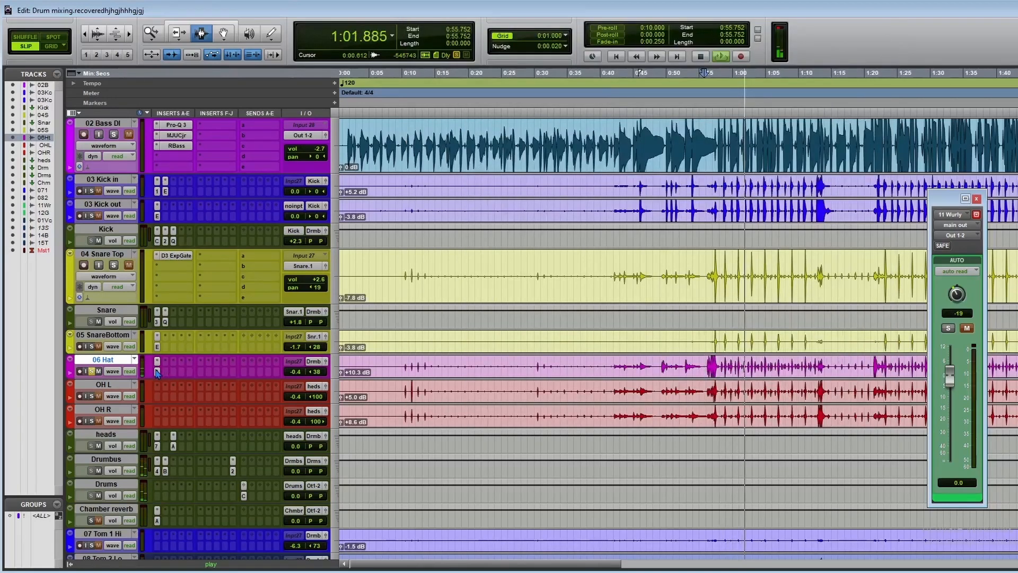
pyautogui.click(158, 372)
pyautogui.click(158, 373)
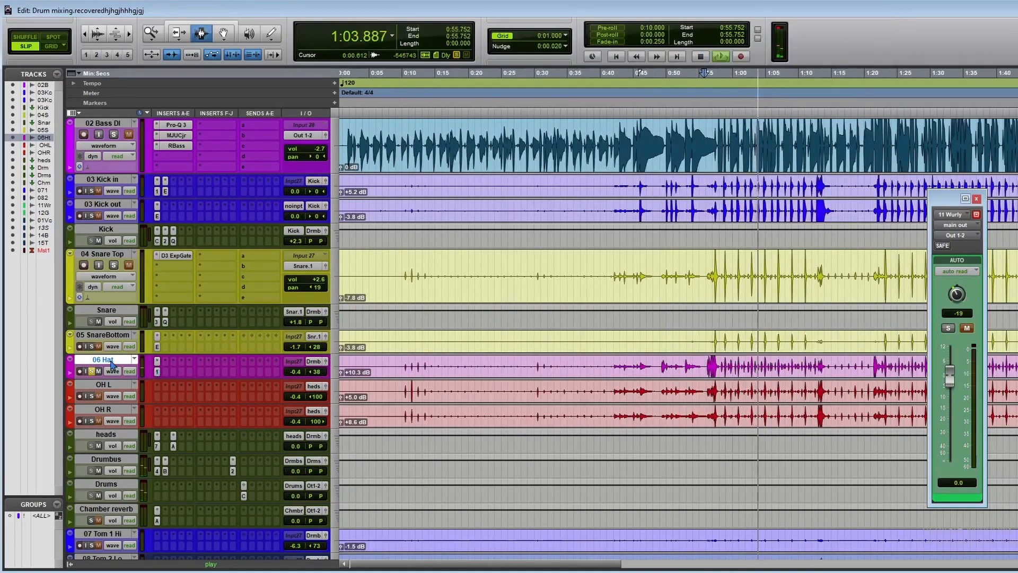
pyautogui.press('space')
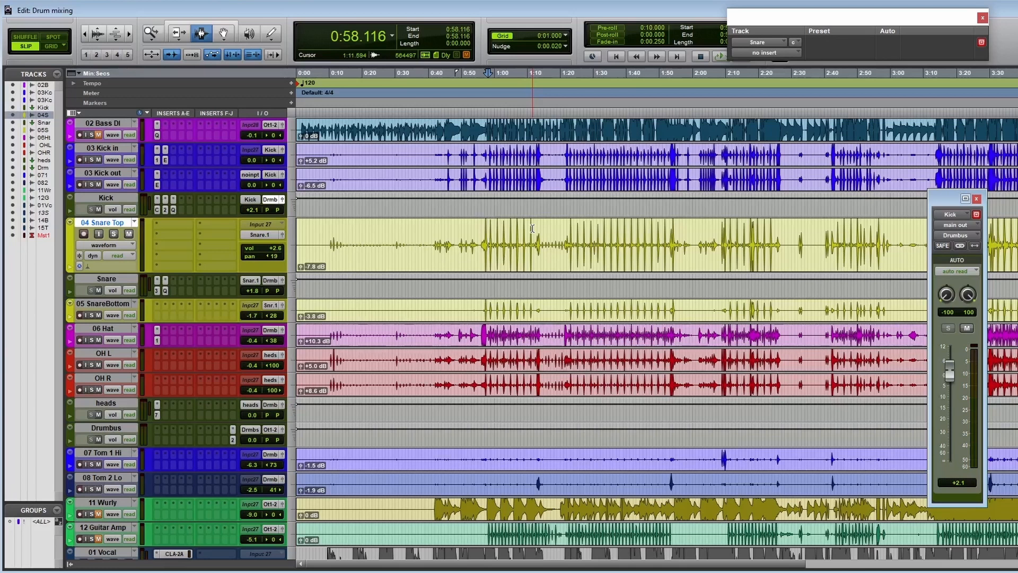
# Insert the stereo Avid D-Verb as a multichannel plug-in in the third insert slot of the Snare track
pyautogui.click(175, 287)
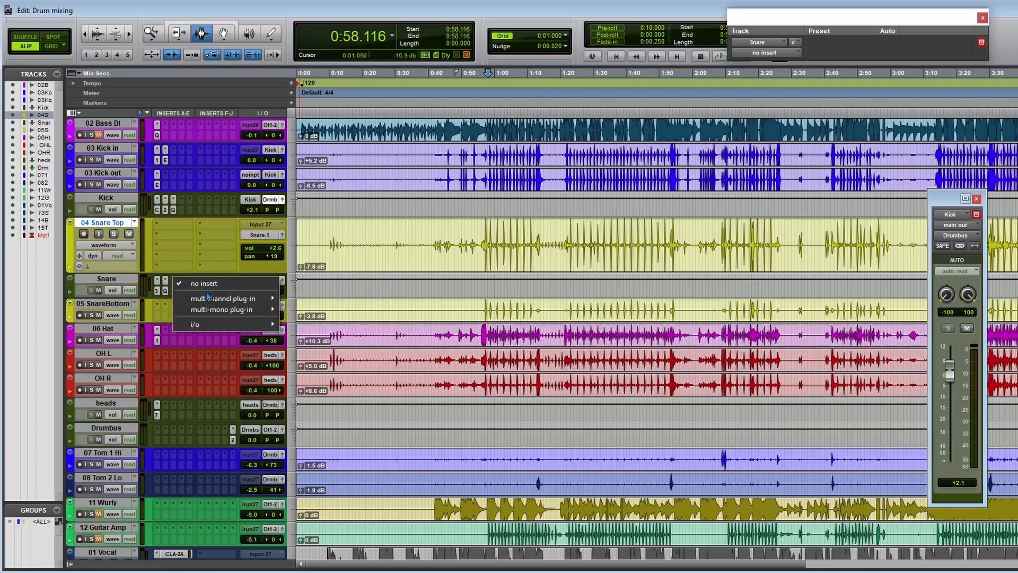
pyautogui.moveTo(228, 299)
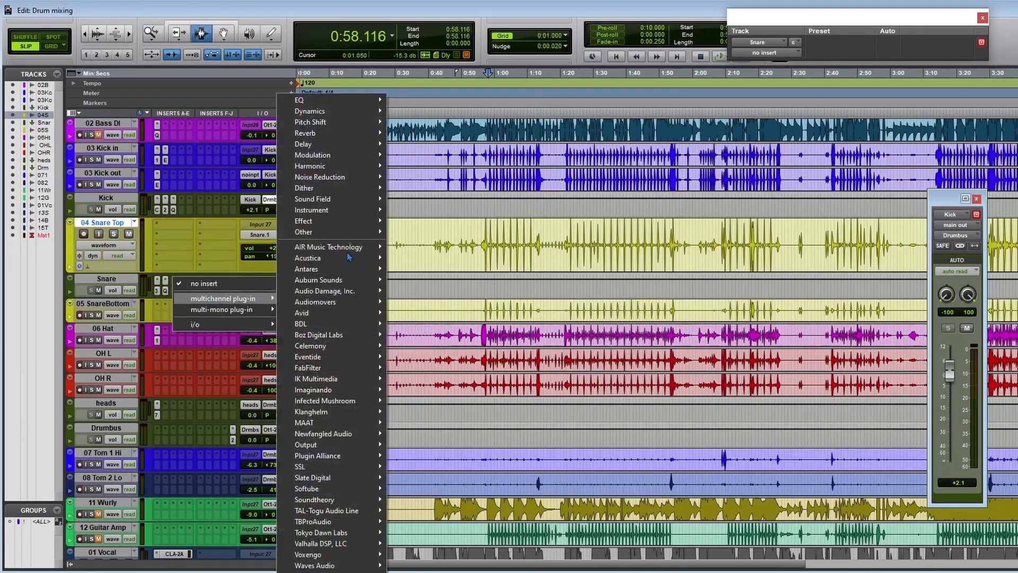
pyautogui.moveTo(343, 136)
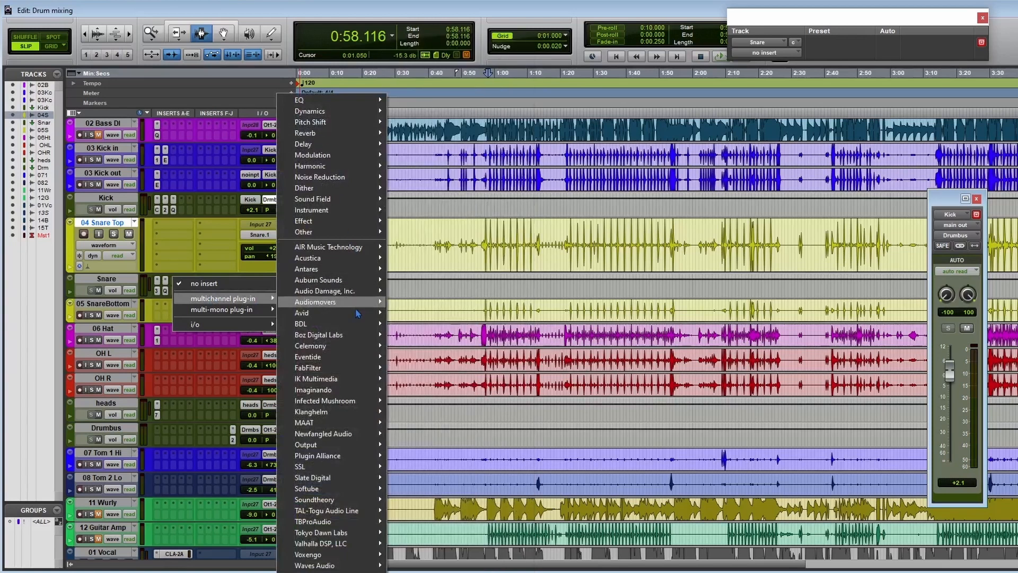
pyautogui.moveTo(357, 313)
pyautogui.click(483, 336)
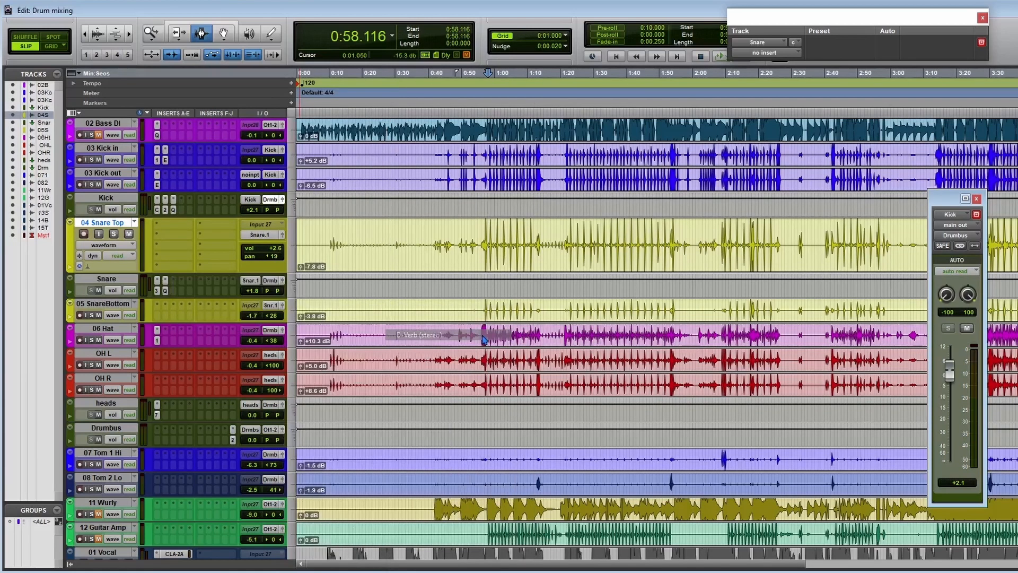
# Set D-Verb to a medium Non-Lin reverb with 263 ms decay and 38% mix while playing the drums
pyautogui.moveTo(844, 20); pyautogui.dragTo(405, 69)
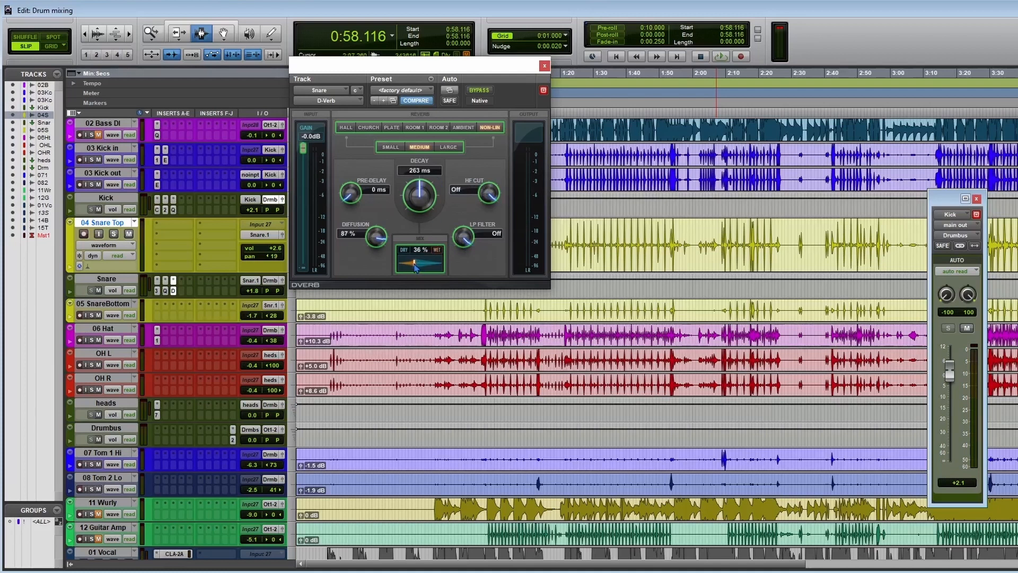
pyautogui.press('space')
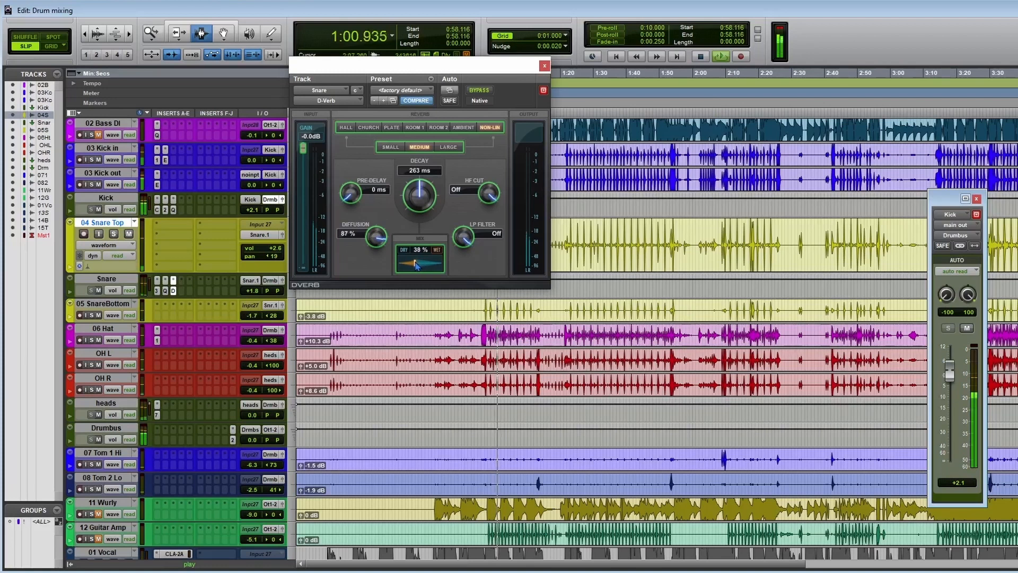
# Raise the snare D-Verb mix to 71% and compare the reverb bypassed and active while playing the drums
pyautogui.moveTo(421, 265); pyautogui.dragTo(432, 266)
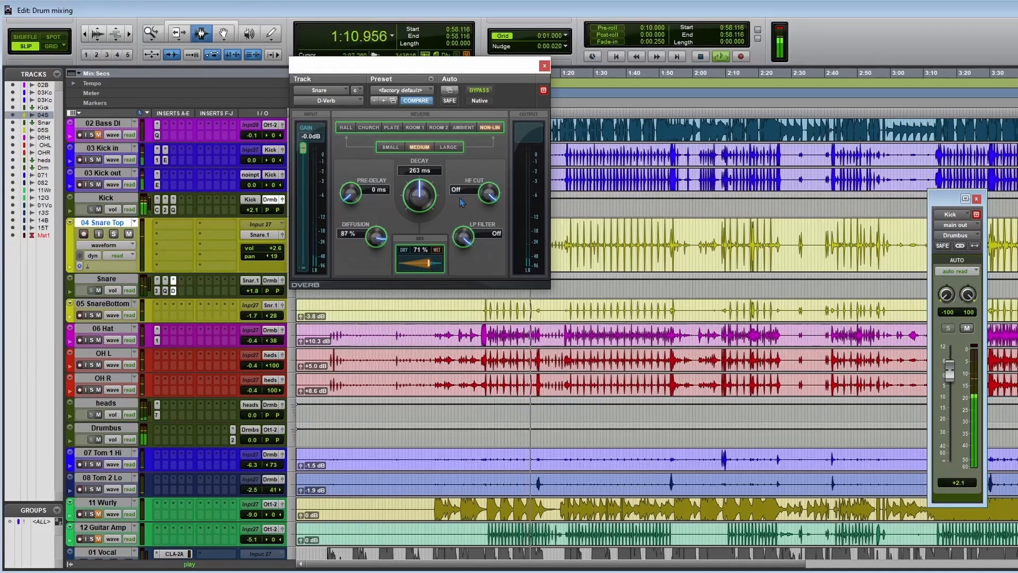
pyautogui.click(479, 91)
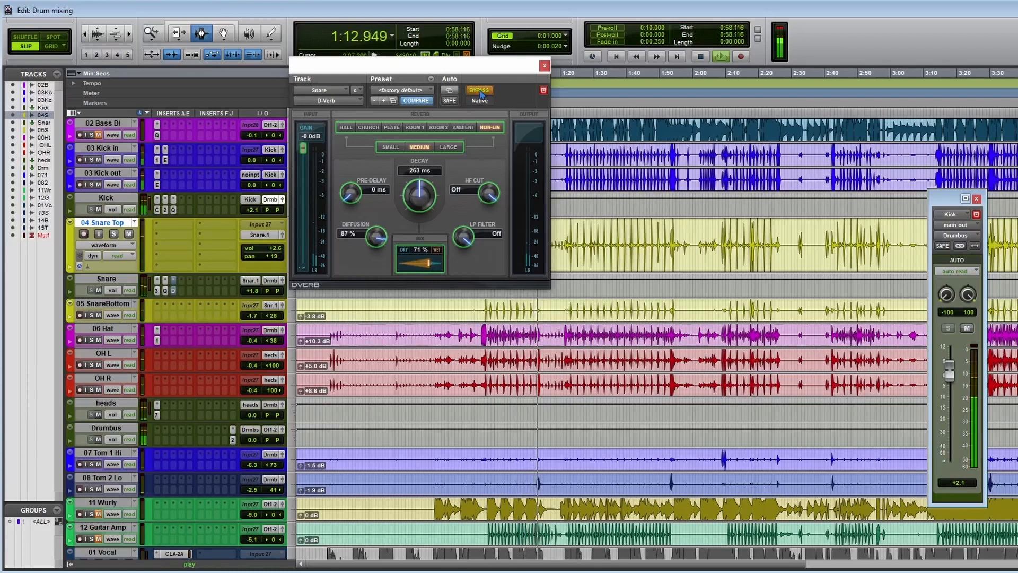
pyautogui.click(574, 239)
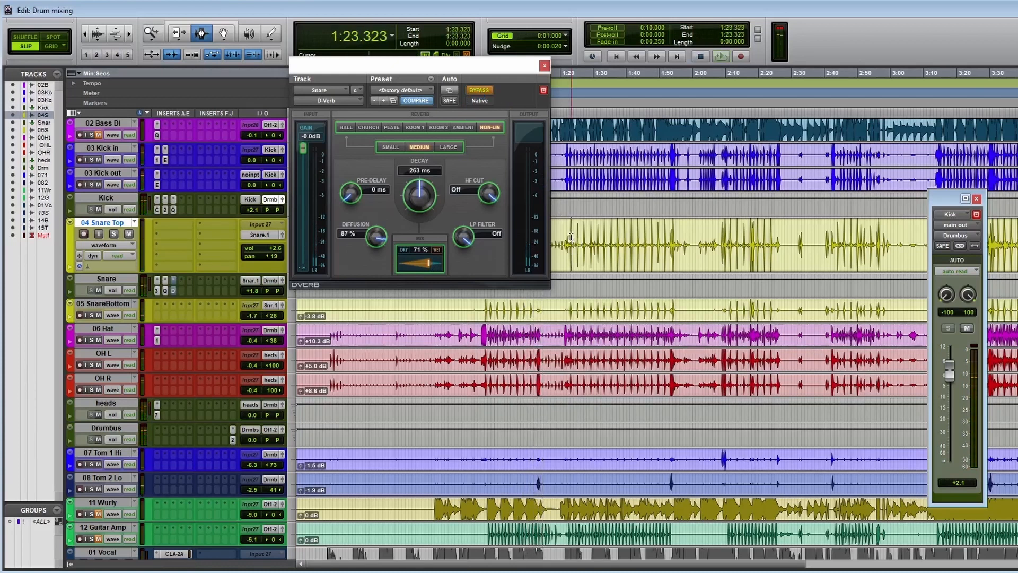
pyautogui.click(479, 91)
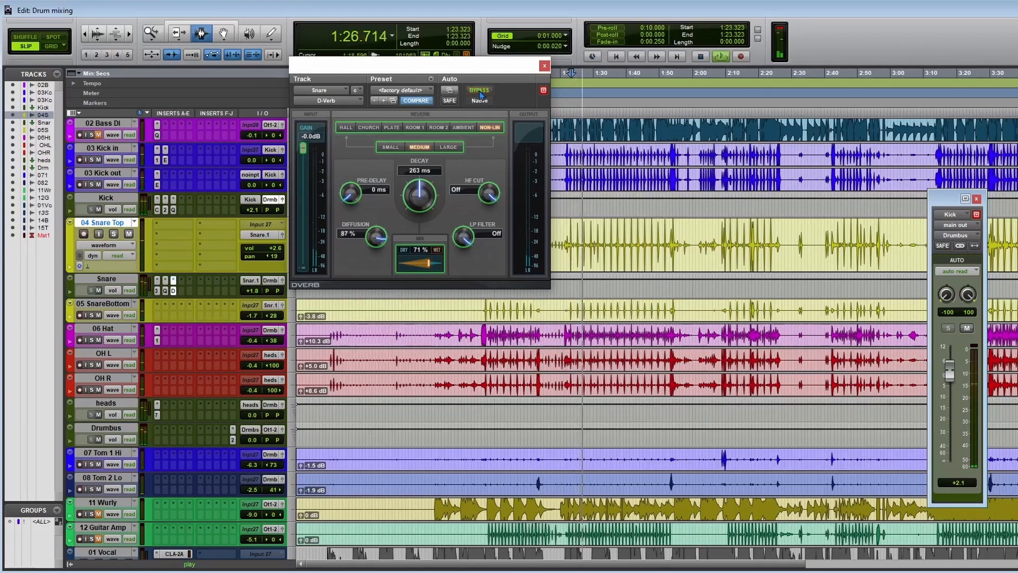
# Lower the snare D-Verb mix to 37% while comparing it against bypass, and stop playback
pyautogui.moveTo(427, 264); pyautogui.dragTo(417, 270)
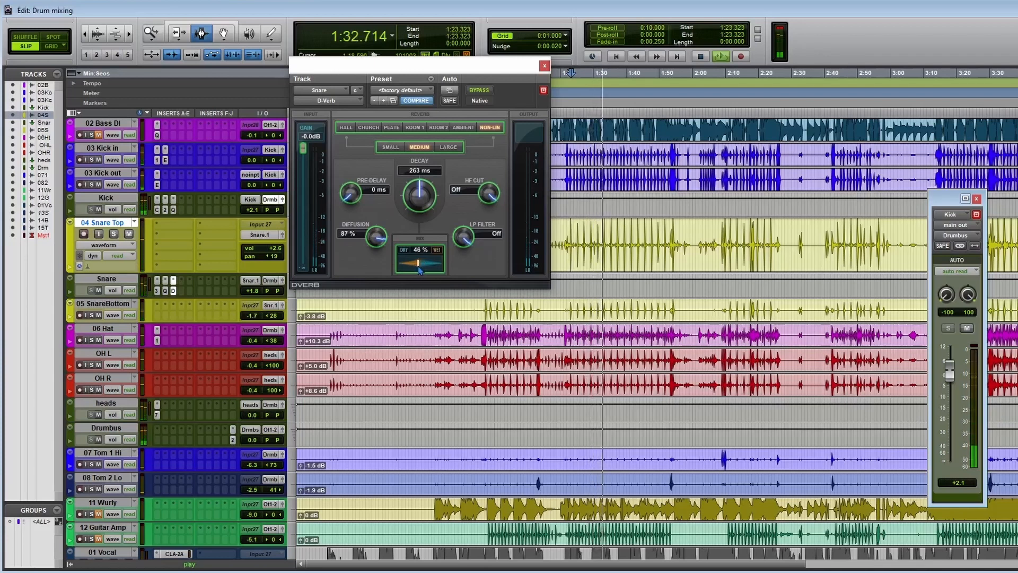
pyautogui.click(481, 91)
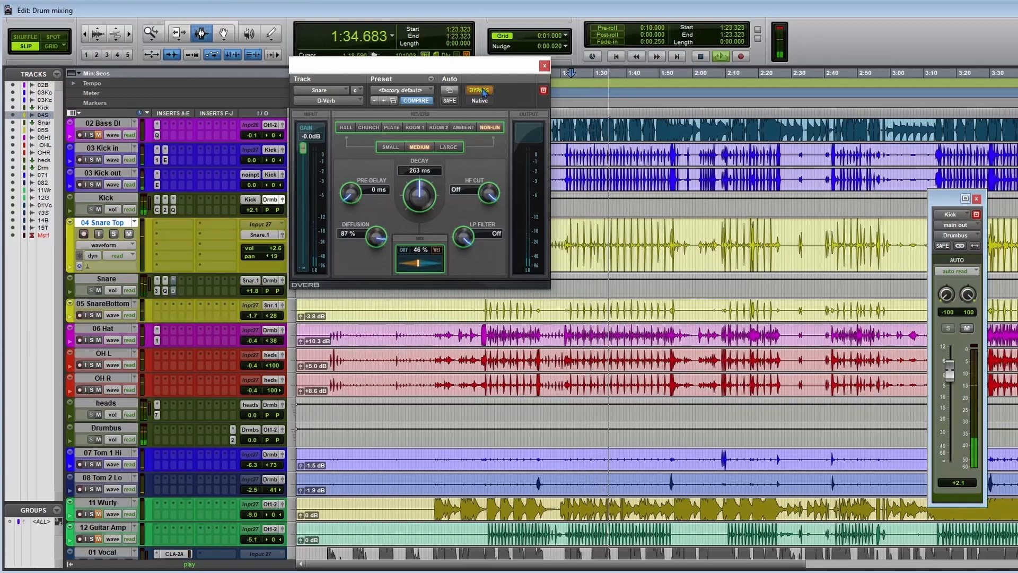
pyautogui.click(480, 91)
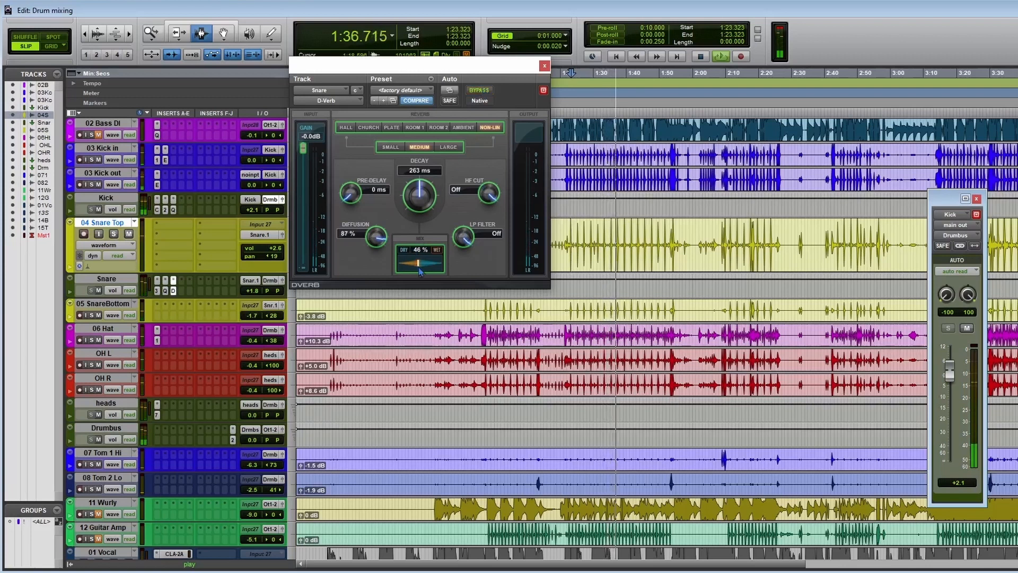
pyautogui.click(475, 91)
pyautogui.click(475, 91)
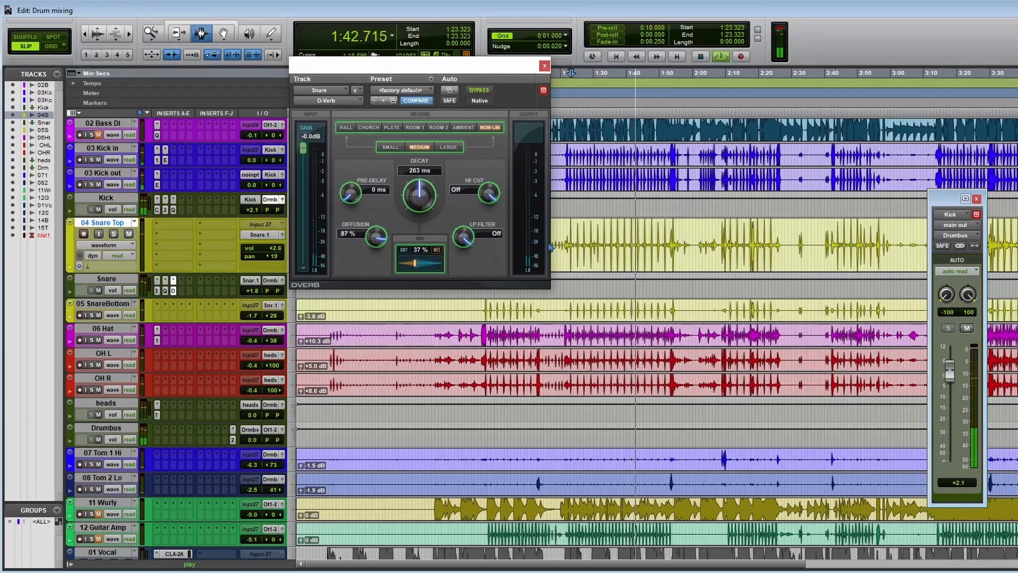
pyautogui.press('space')
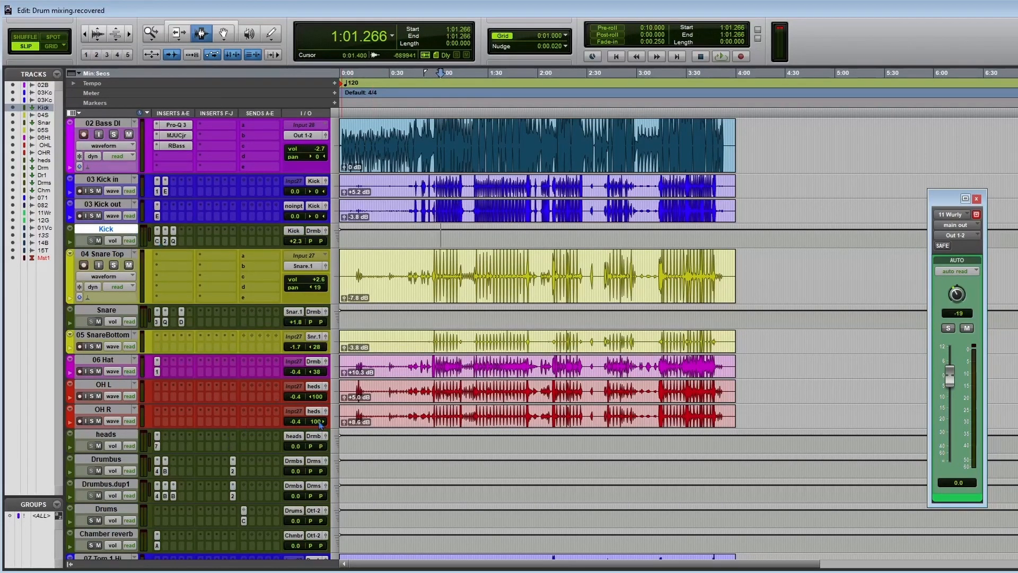
# Insert the stereo Waves Abbey Road Saturator as a multichannel plug-in in the fourth insert slot of the Kick track
pyautogui.click(182, 235)
pyautogui.moveTo(265, 250)
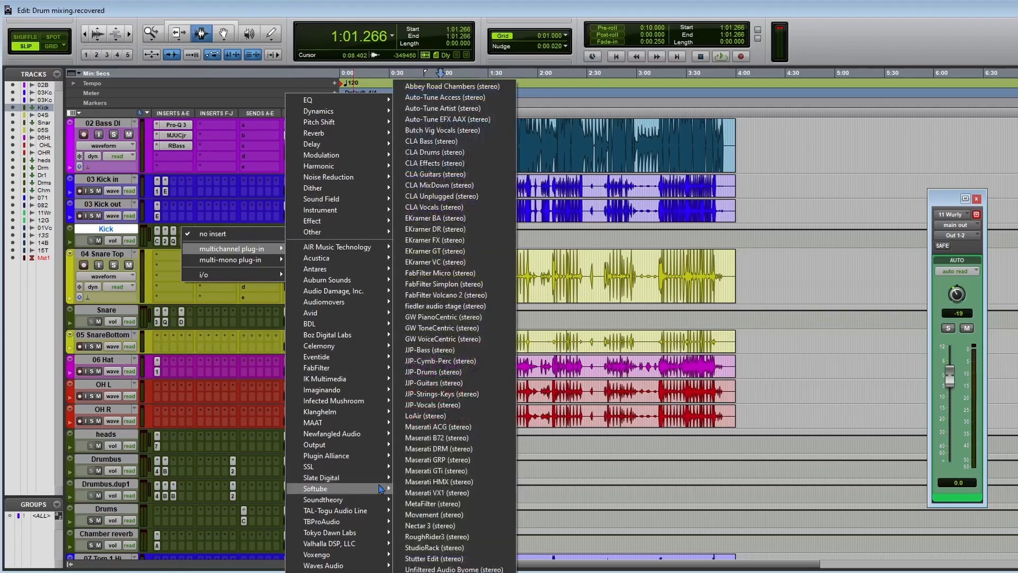
pyautogui.moveTo(366, 565)
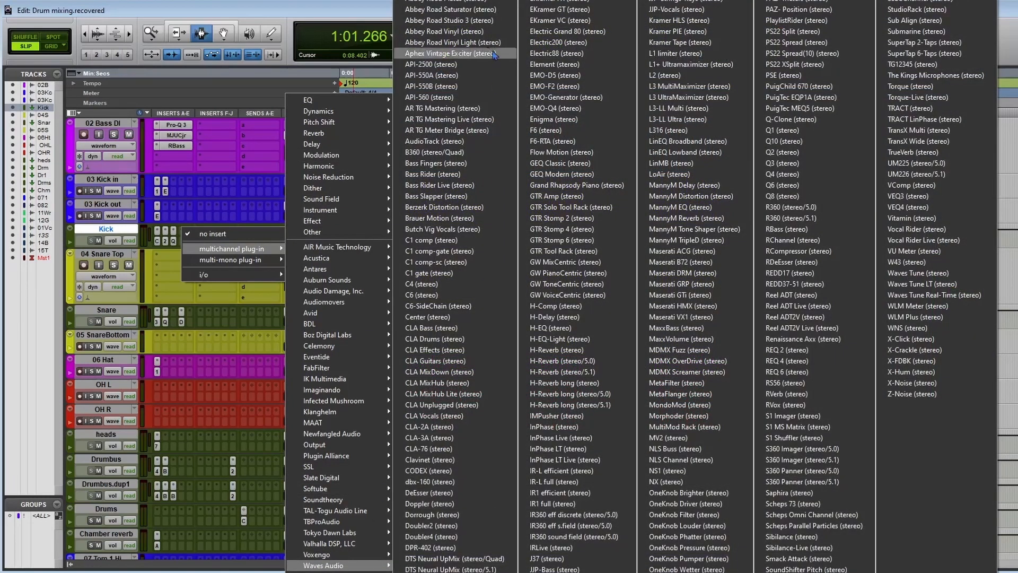
pyautogui.click(498, 12)
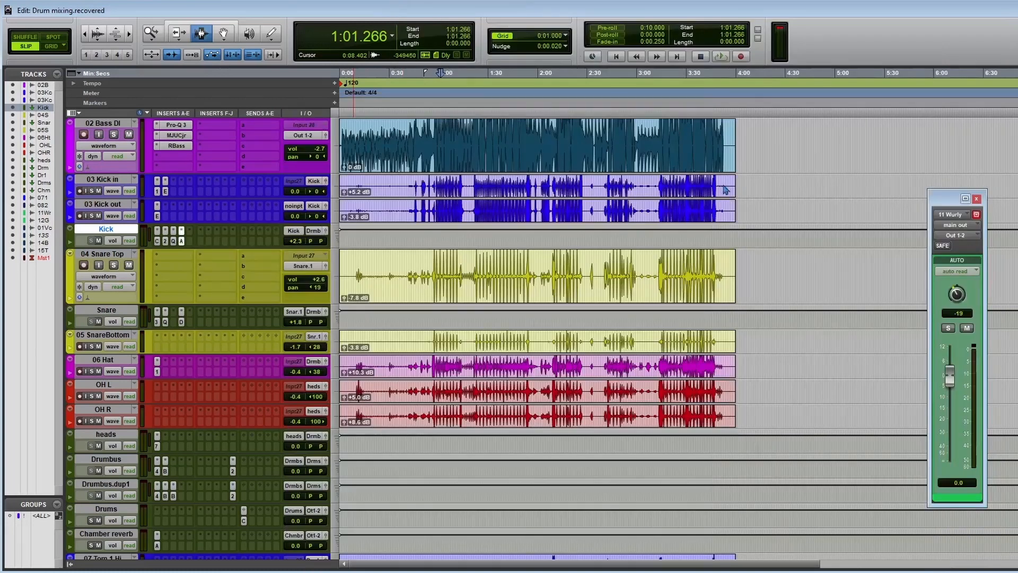
# Play the mix from 0:57.065 and compare the kick with the Abbey Road Saturator bypassed and active
pyautogui.click(434, 191)
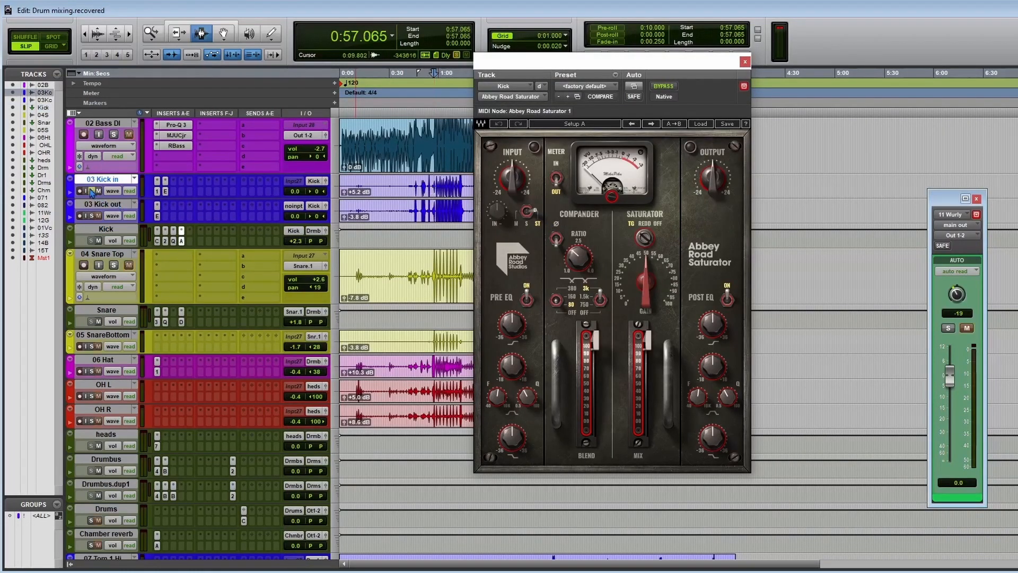
pyautogui.press('space')
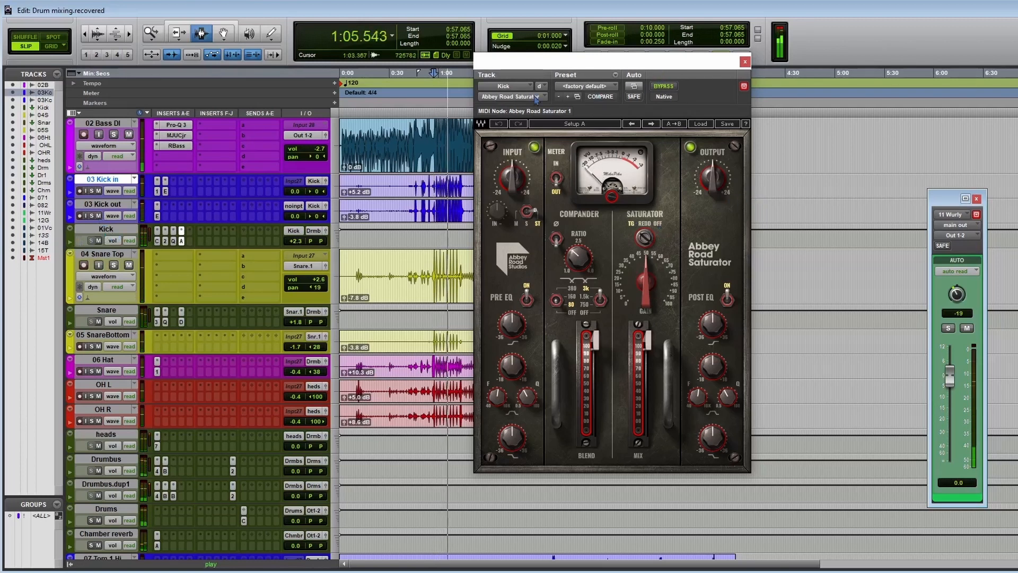
pyautogui.click(663, 86)
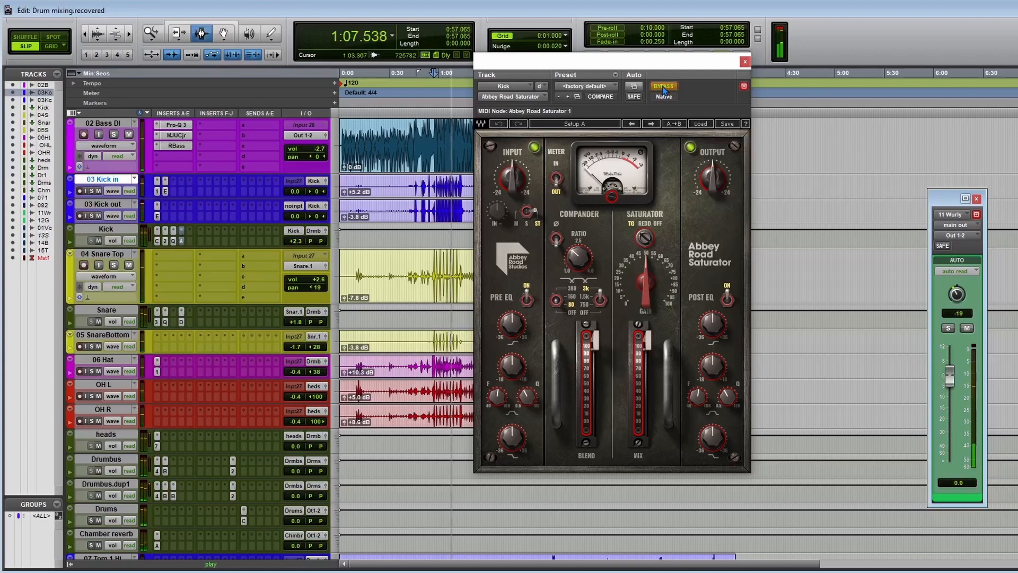
pyautogui.click(665, 87)
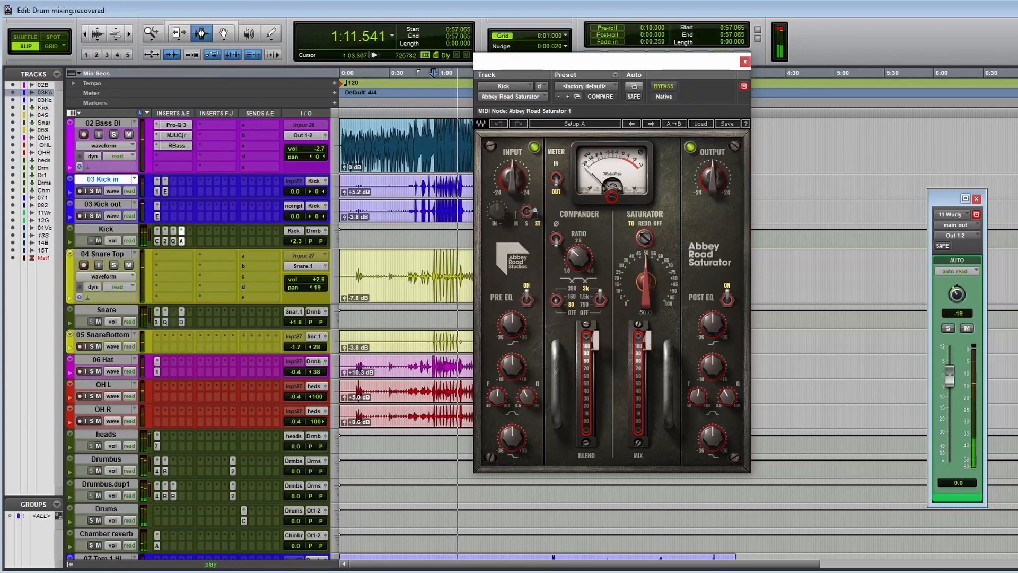
# Set the Saturator gain slightly above 50, auditioning the kick from 0:57.065 and 1:20.172 with the plug-in window moved clear of the tracks
pyautogui.moveTo(645, 282); pyautogui.dragTo(645, 271)
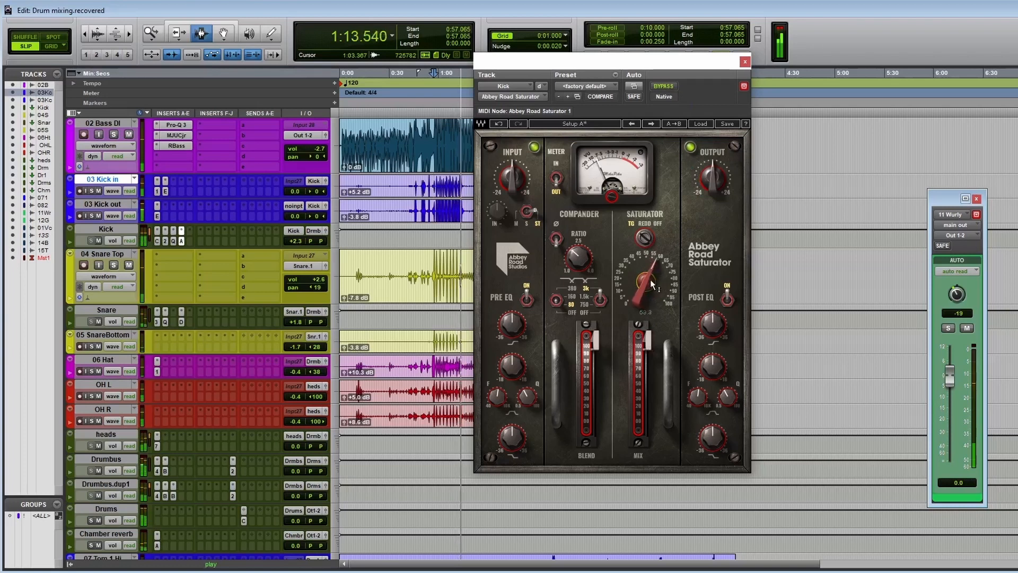
pyautogui.press('space')
pyautogui.press('space')
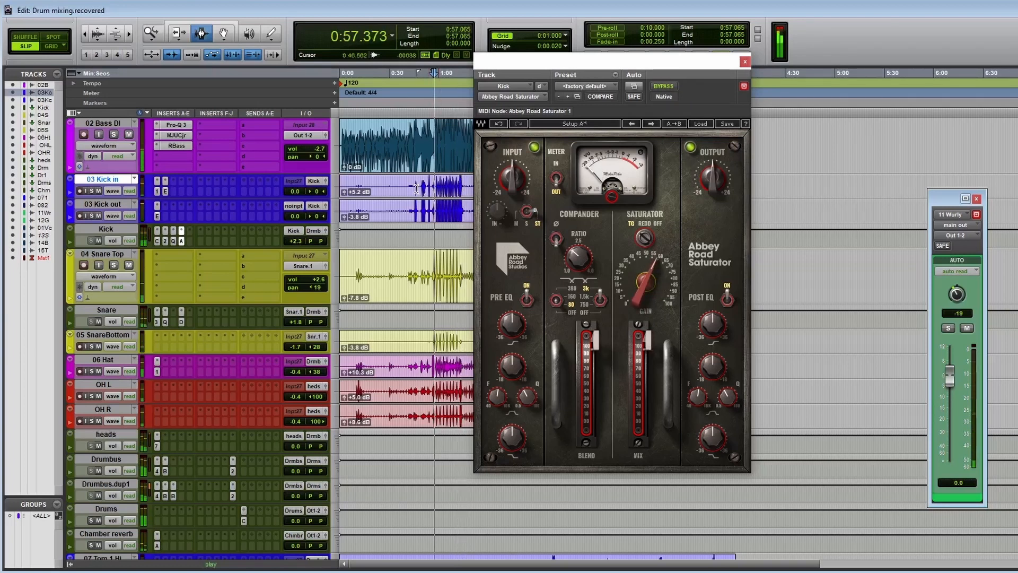
pyautogui.click(419, 188)
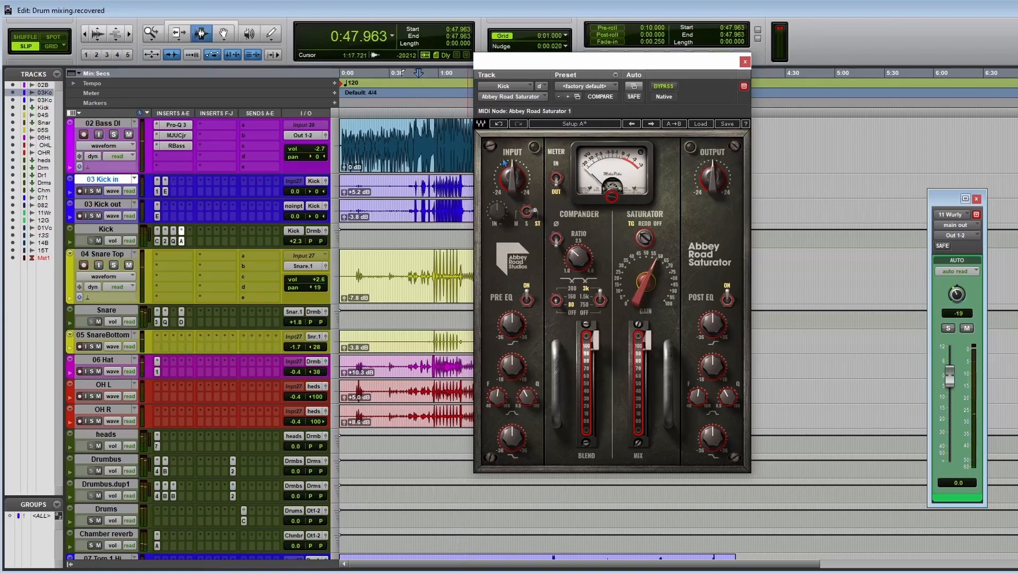
pyautogui.moveTo(545, 65); pyautogui.dragTo(716, 45)
pyautogui.click(472, 208)
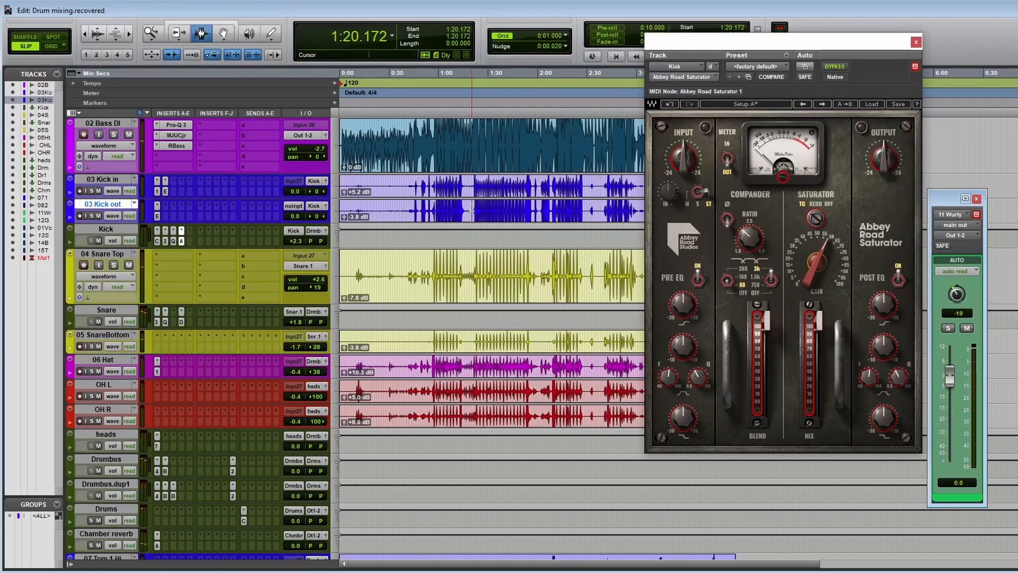
pyautogui.press('space')
pyautogui.moveTo(744, 44); pyautogui.dragTo(673, 13)
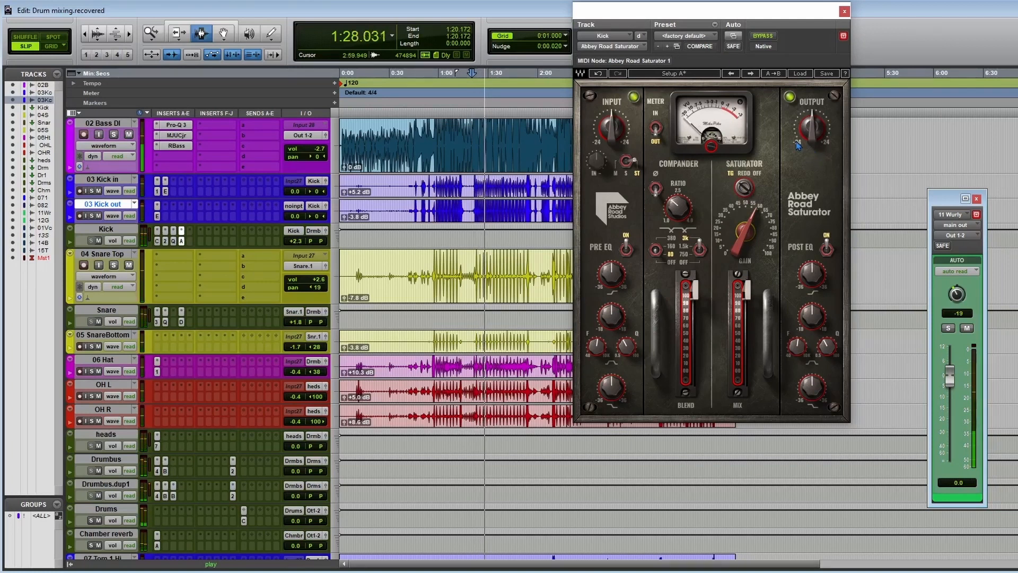
pyautogui.moveTo(764, 207); pyautogui.dragTo(744, 235)
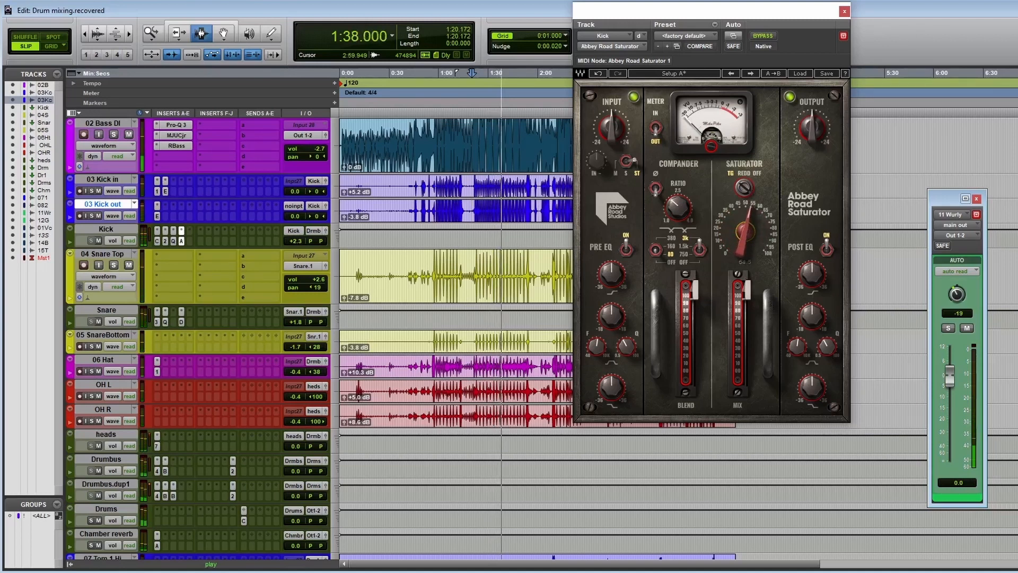
# Solo 03 Kick in and 03 Kick out, and insert the stereo Q1 as a multichannel plug-in in the Kick track's fifth insert slot
pyautogui.click(91, 216)
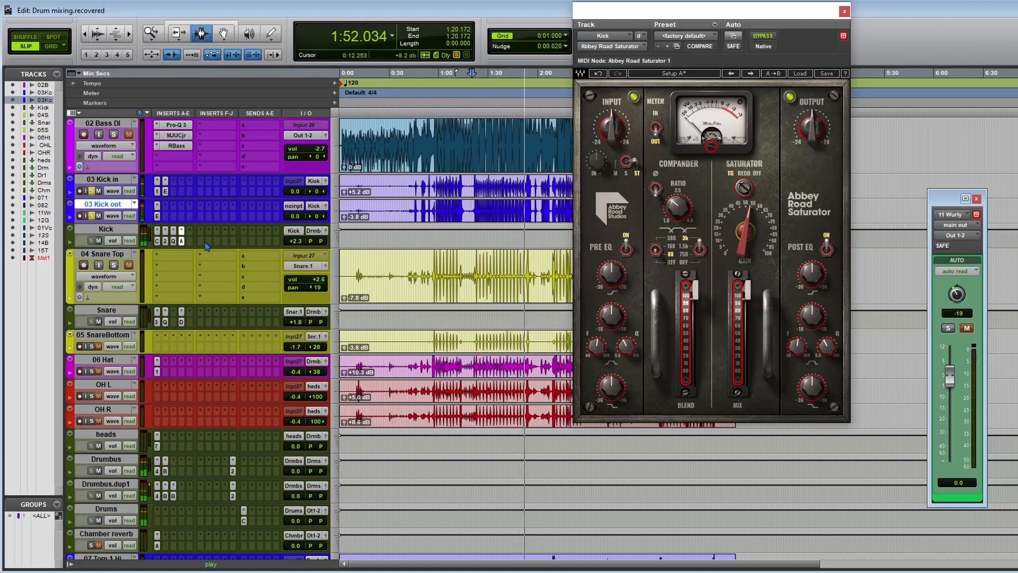
pyautogui.press('space')
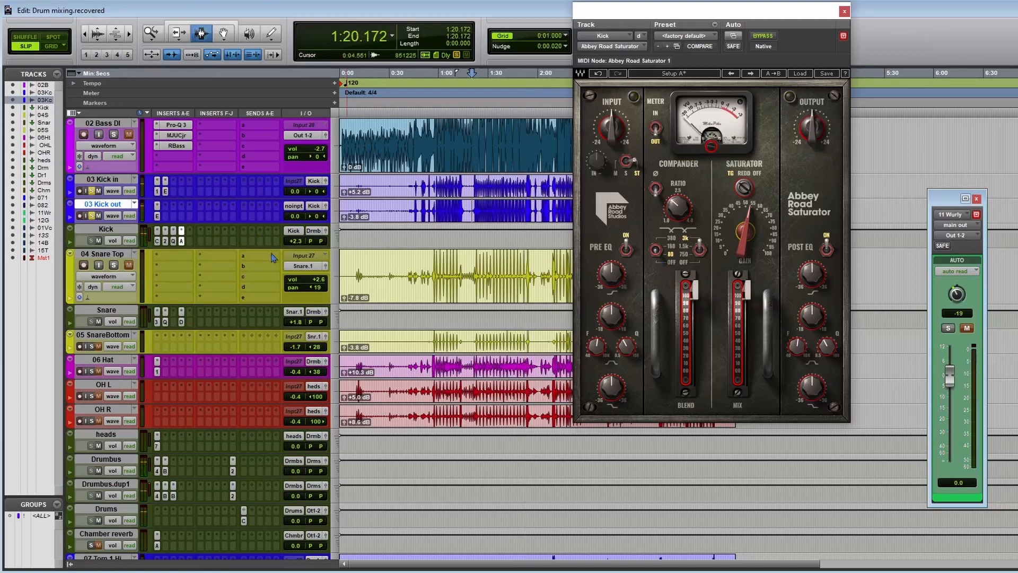
pyautogui.click(194, 236)
pyautogui.moveTo(243, 254)
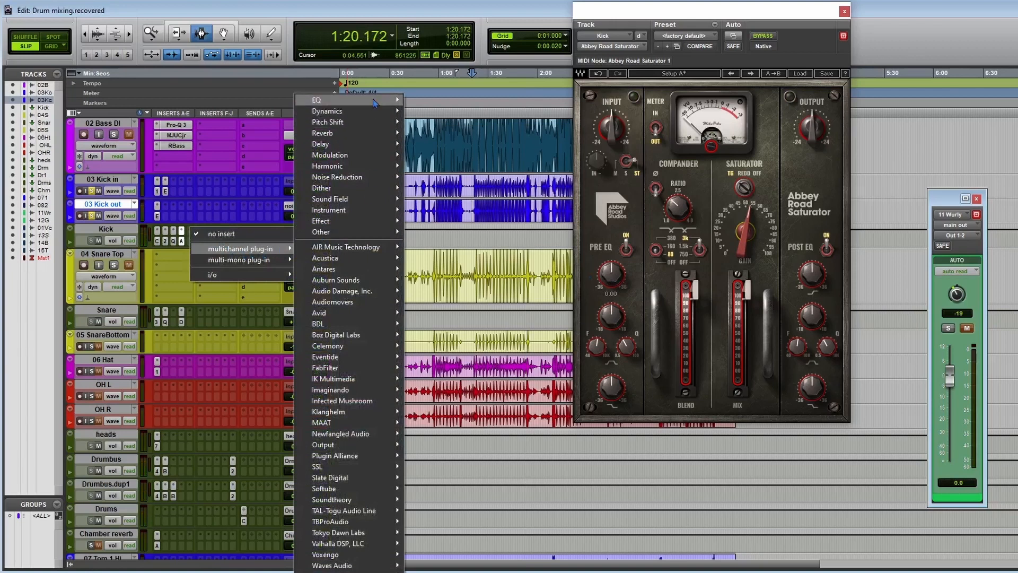
pyautogui.moveTo(374, 103)
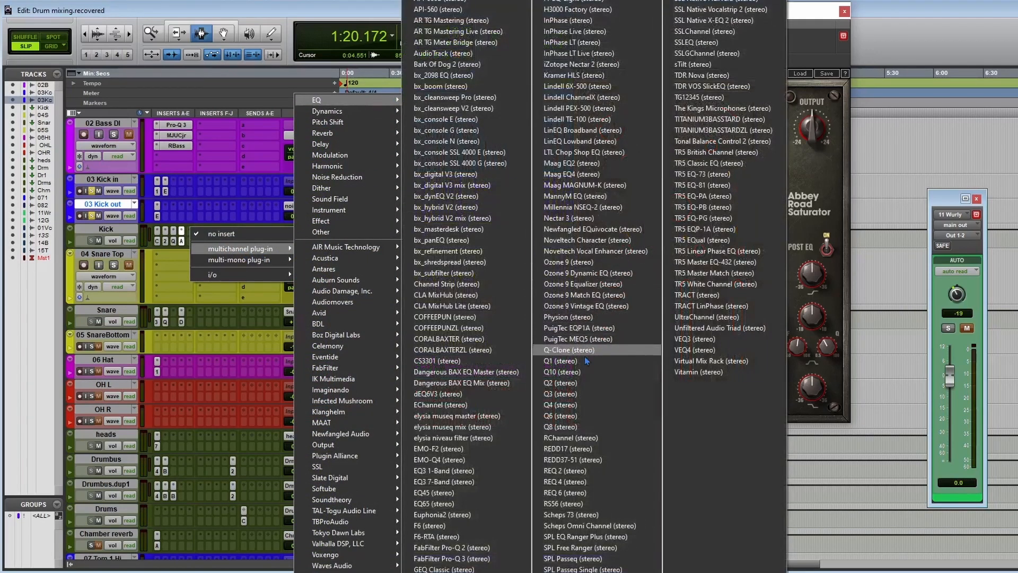
pyautogui.click(586, 361)
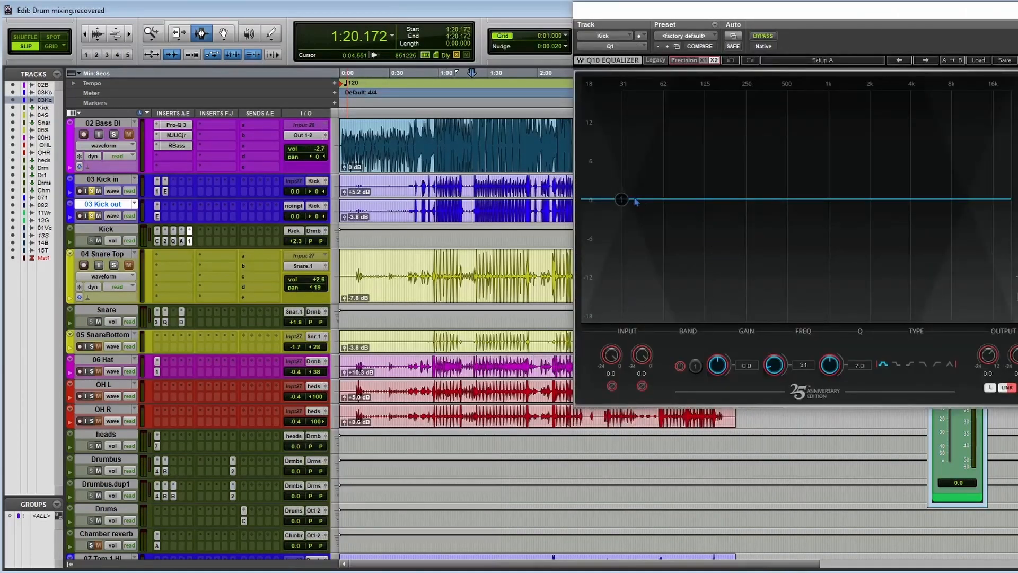
# Shape the Q1 band into a low-pass filter at 3072 Hz on the playing kick, and unsolo both kick tracks to check it in context
pyautogui.moveTo(635, 201); pyautogui.dragTo(900, 234)
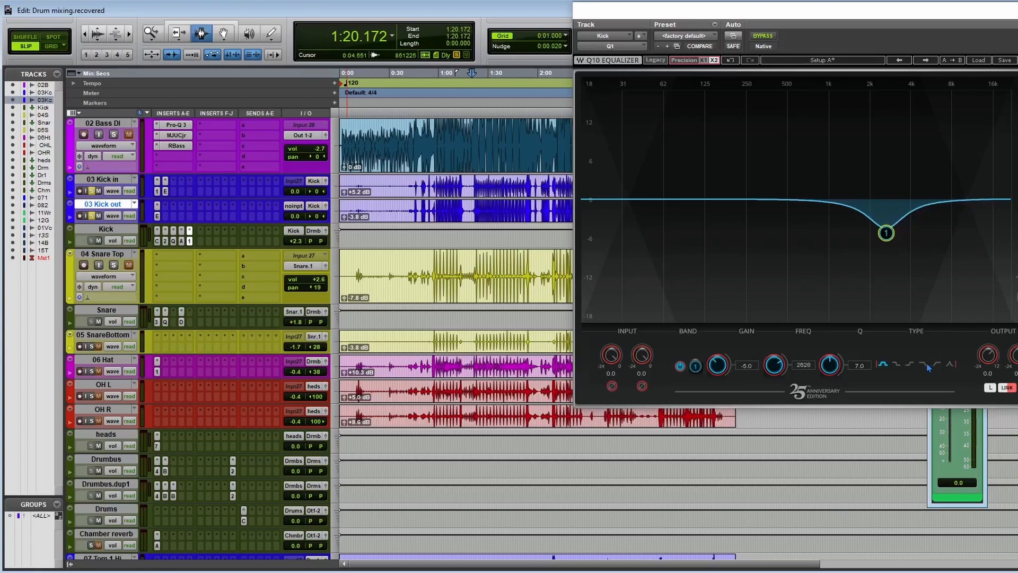
pyautogui.click(925, 366)
pyautogui.press('space')
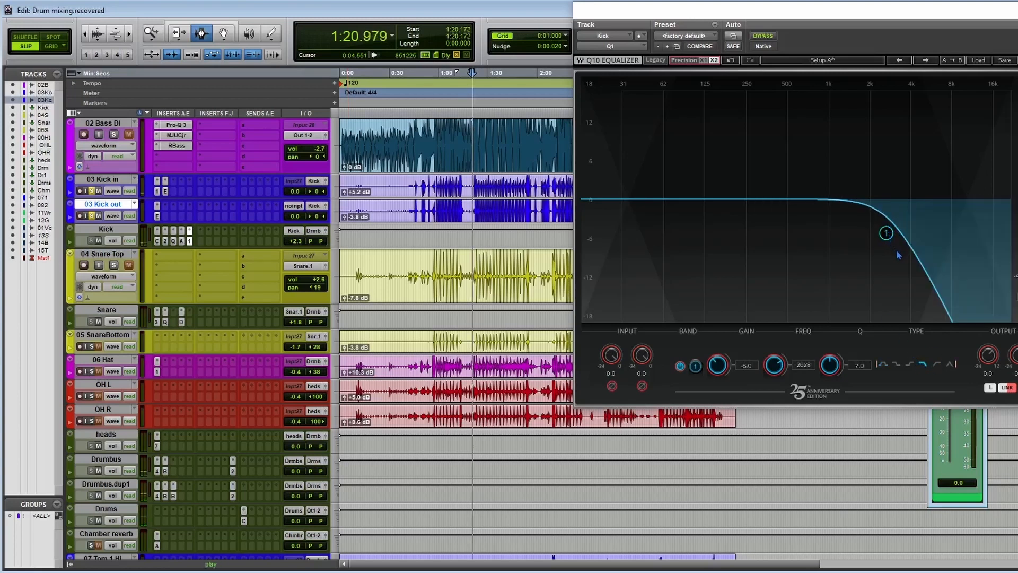
pyautogui.moveTo(886, 232)
pyautogui.mouseDown()
pyautogui.moveTo(870, 234)
pyautogui.moveTo(916, 231)
pyautogui.moveTo(896, 235)
pyautogui.mouseUp()
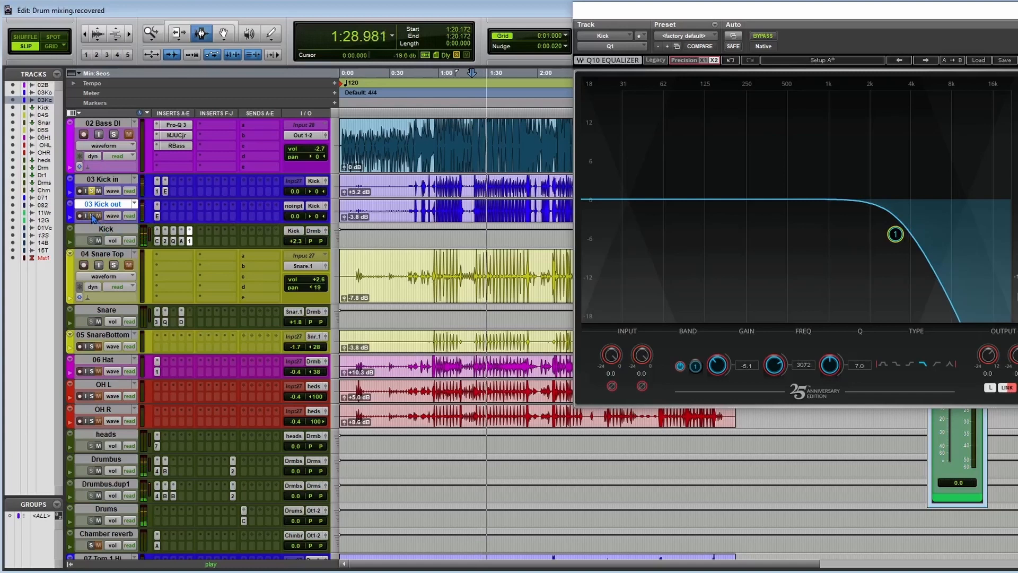
pyautogui.click(91, 191)
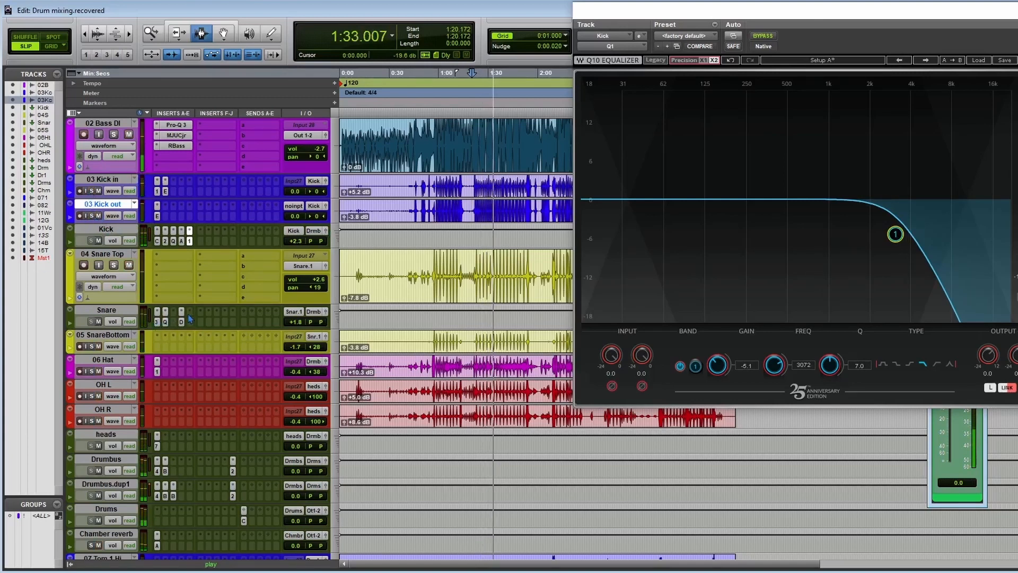
pyautogui.press('space')
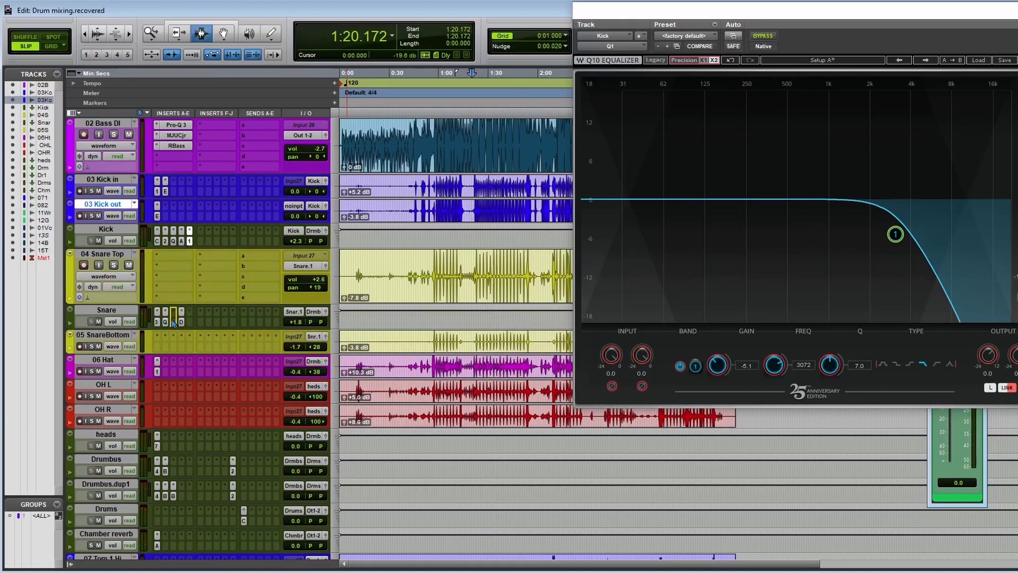
# Play from 0:58.466 and solo 04 Snare Top and 05 SnareBottom to hear the processed snare alone
pyautogui.click(435, 282)
pyautogui.press('space')
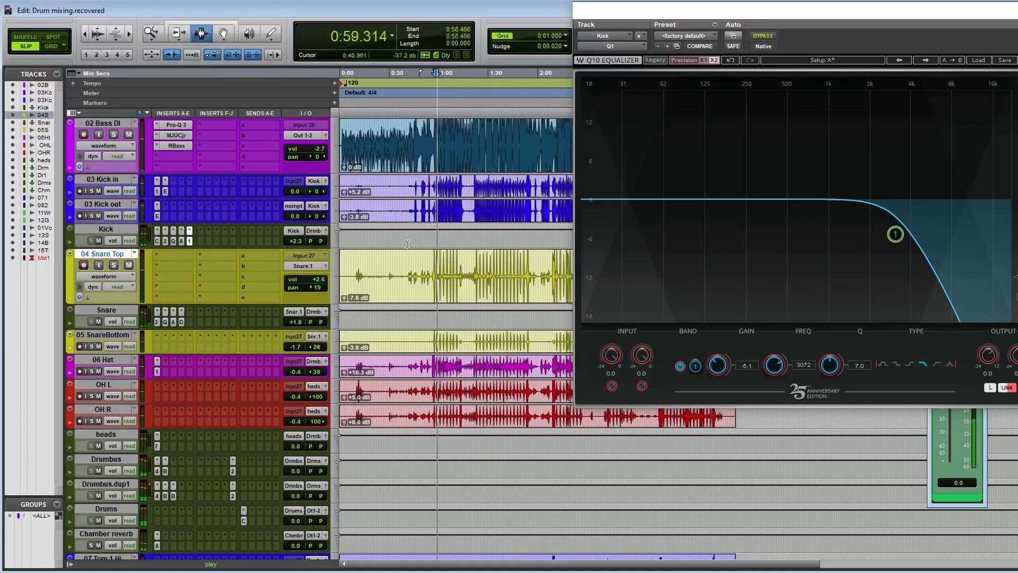
pyautogui.click(113, 264)
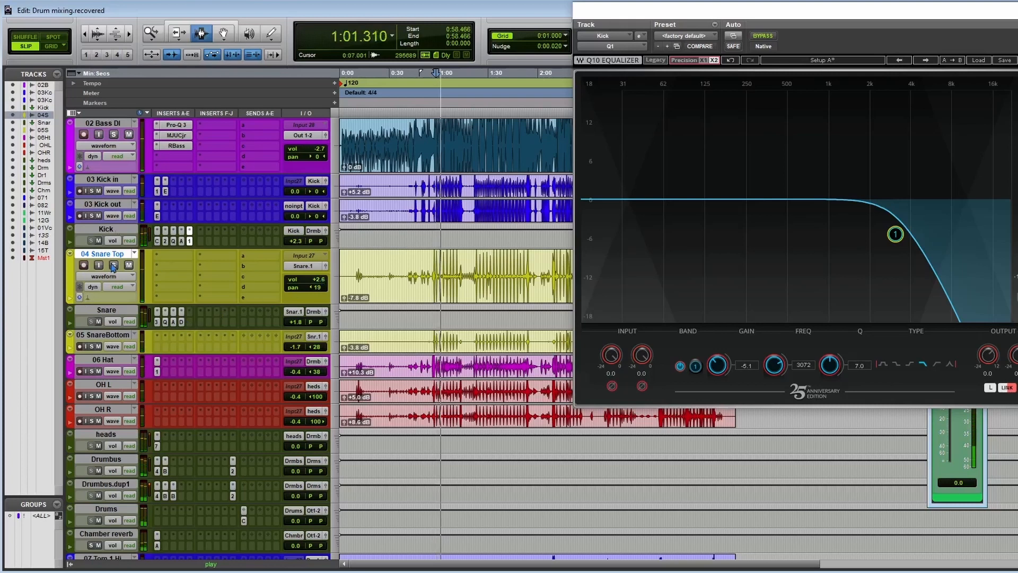
pyautogui.click(91, 346)
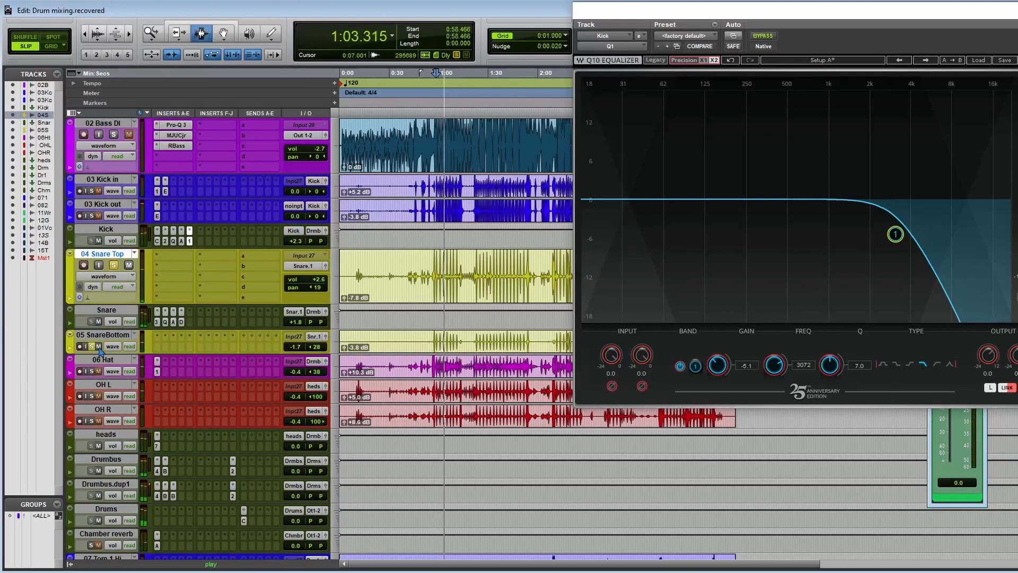
# Compare the Snare track's Abbey Road Saturator bypassed and engaged on the soloed snare, and lower its saturator gain to about 50
pyautogui.click(180, 322)
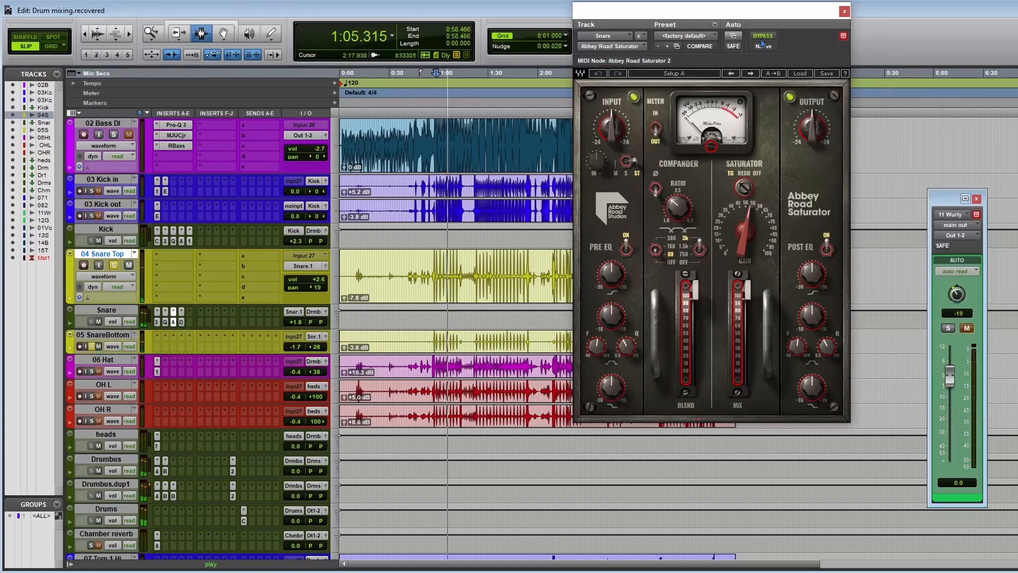
pyautogui.click(763, 36)
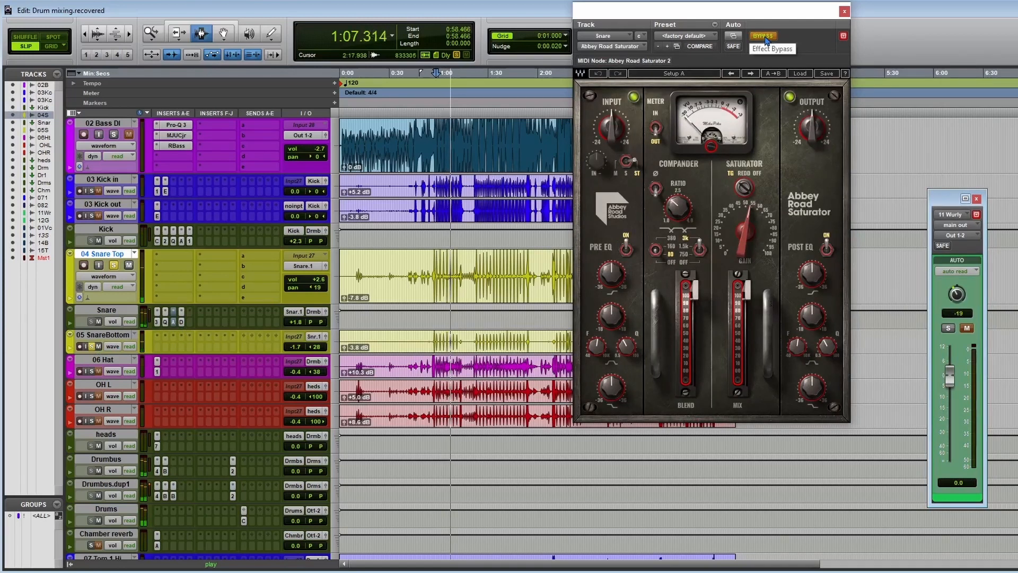
pyautogui.click(765, 37)
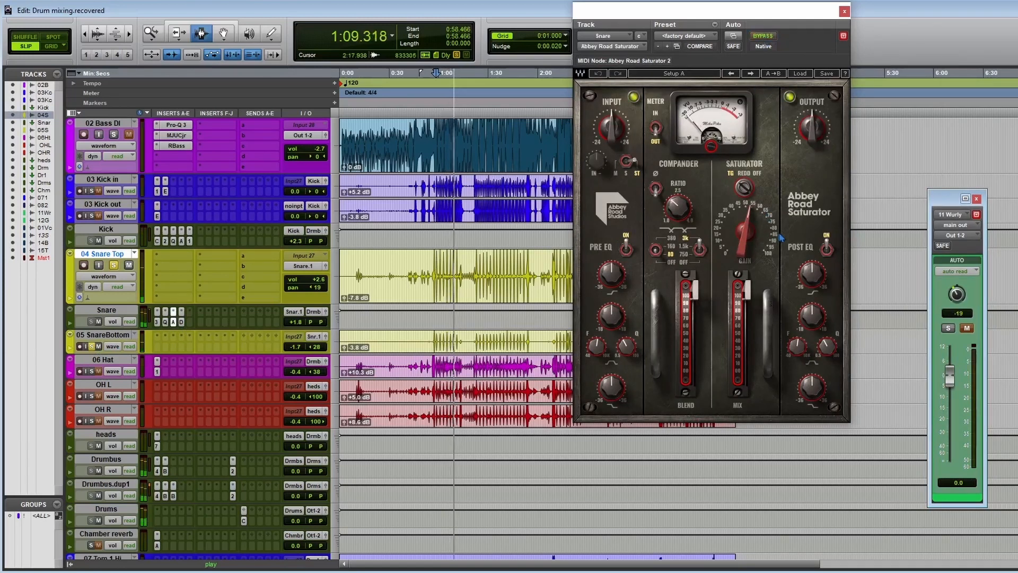
pyautogui.moveTo(748, 233); pyautogui.dragTo(747, 249)
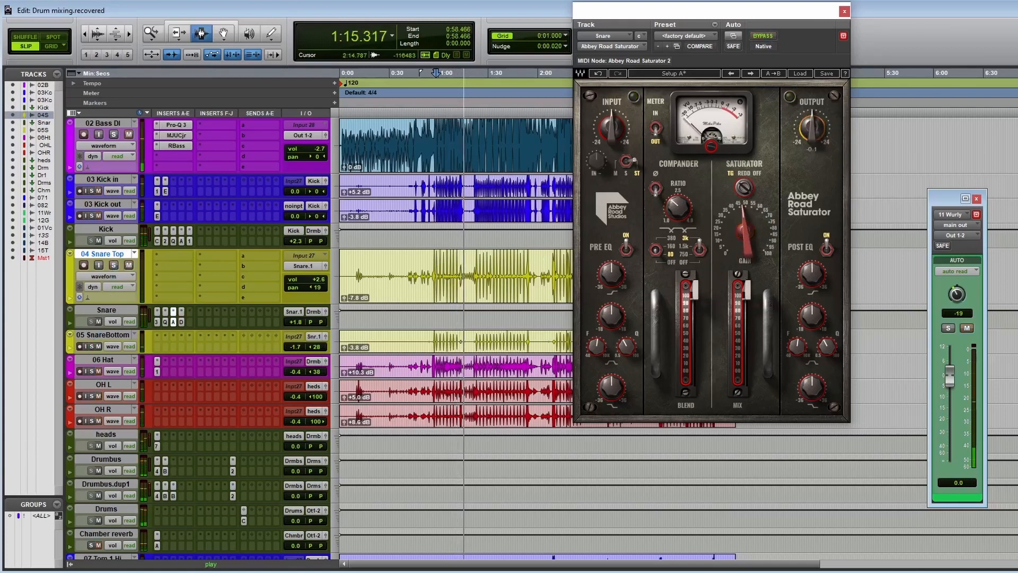
# Play the full drum mix from 1:22.272 and lower the snare Saturator's output to about -3, auditioning the level from the same spot
pyautogui.click(474, 264)
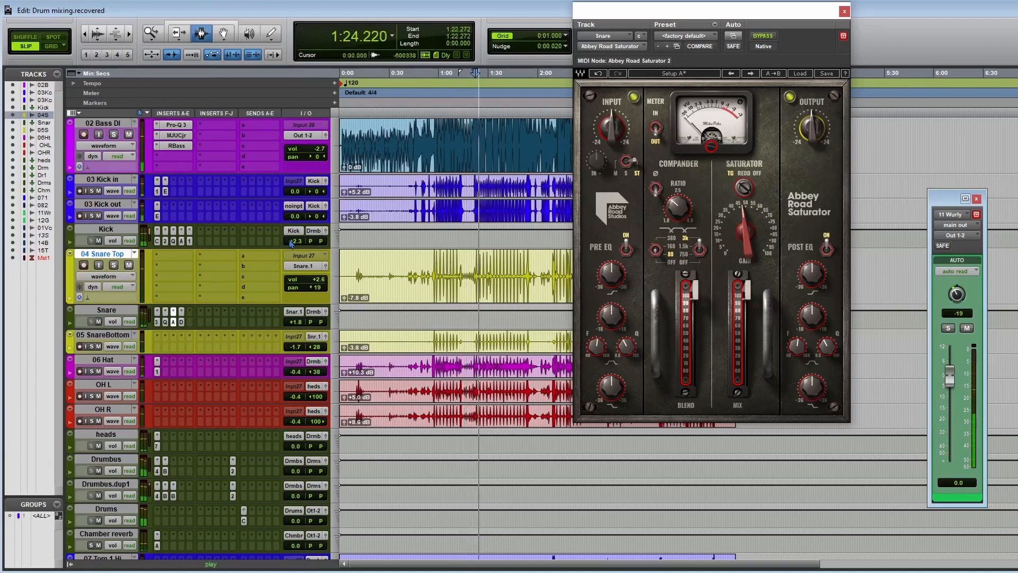
pyautogui.moveTo(819, 130); pyautogui.dragTo(819, 132)
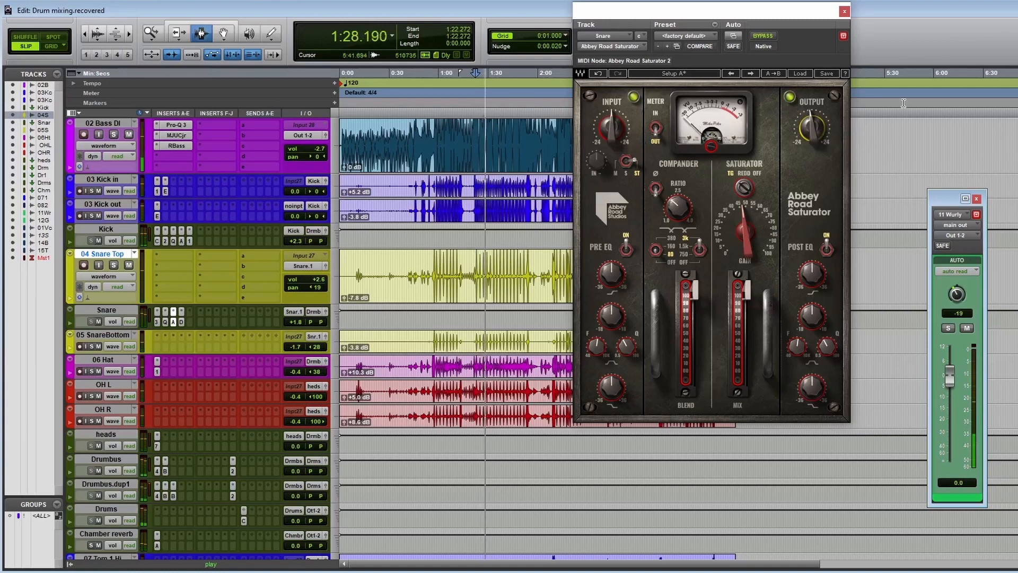
pyautogui.moveTo(811, 123); pyautogui.dragTo(812, 129)
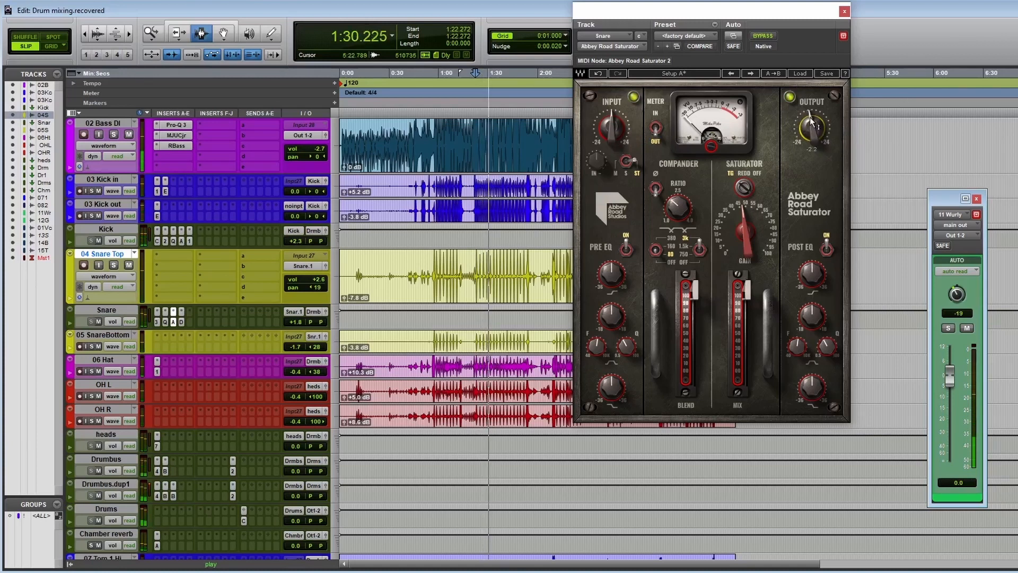
pyautogui.press('space')
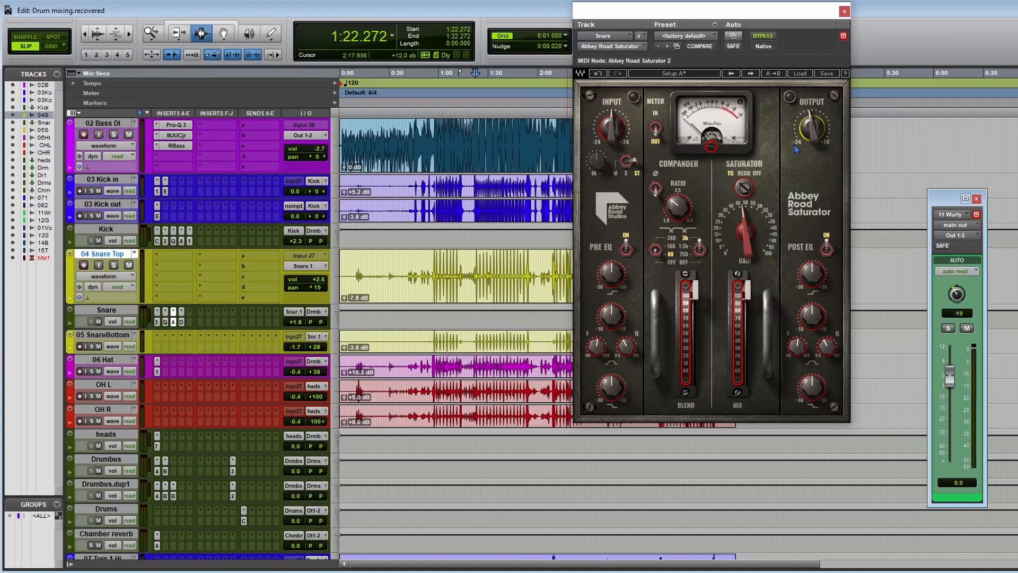
pyautogui.press('space')
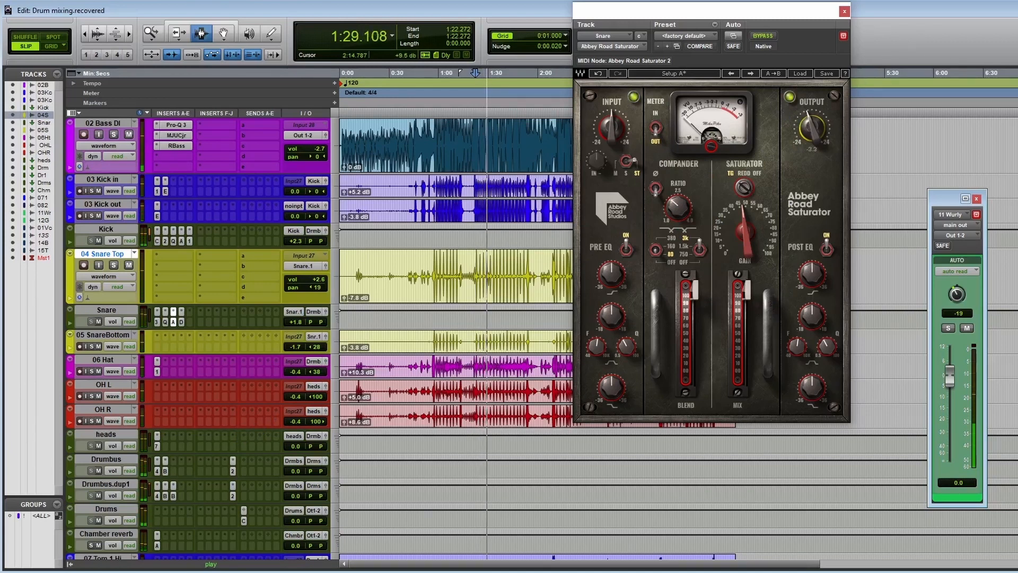
pyautogui.moveTo(809, 128)
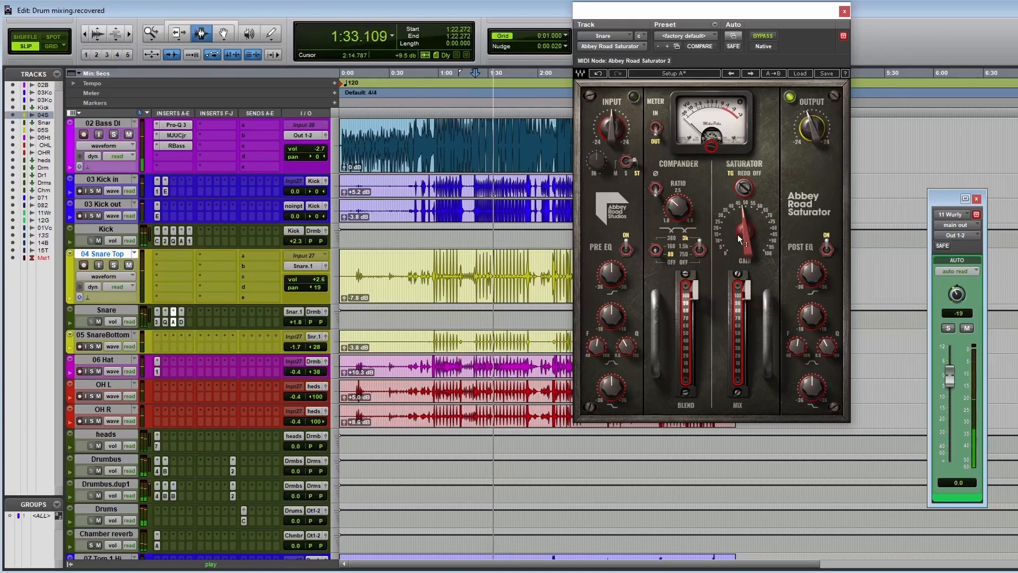
pyautogui.moveTo(762, 234)
pyautogui.press('space')
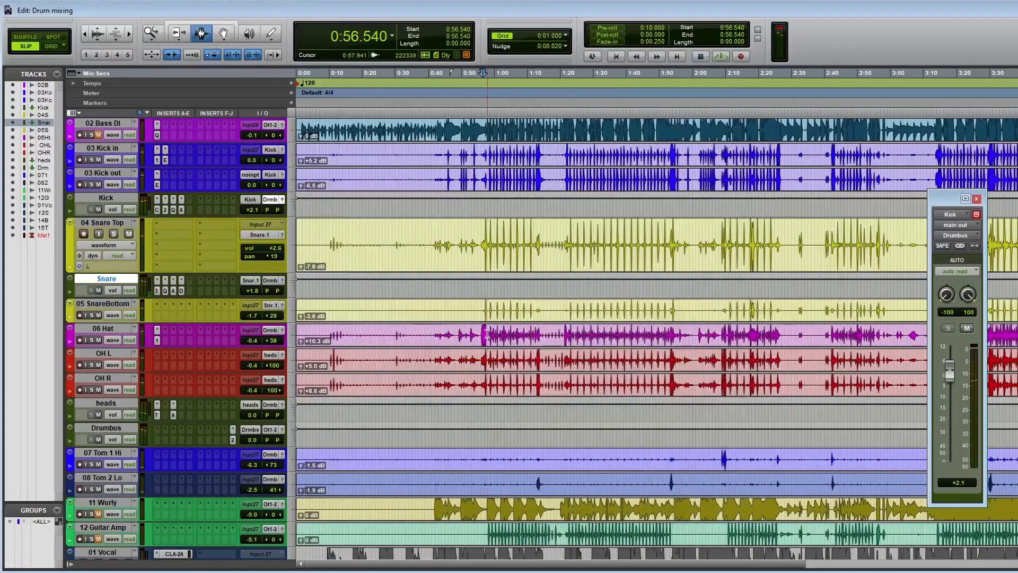
# Move the playback start to 0:57.240 on the 06 Hat track and play the drum mix from there
pyautogui.click(490, 308)
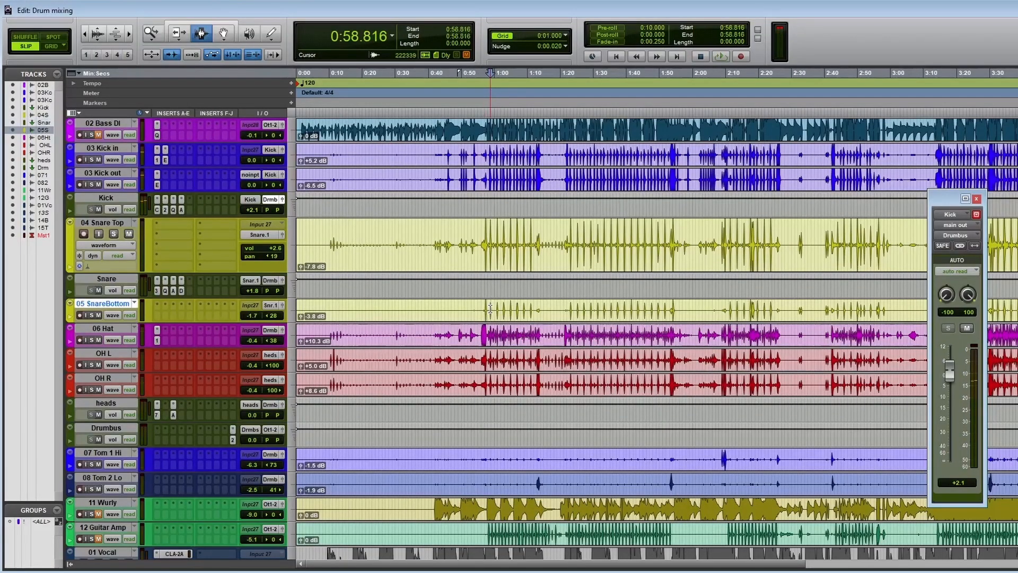
pyautogui.click(117, 429)
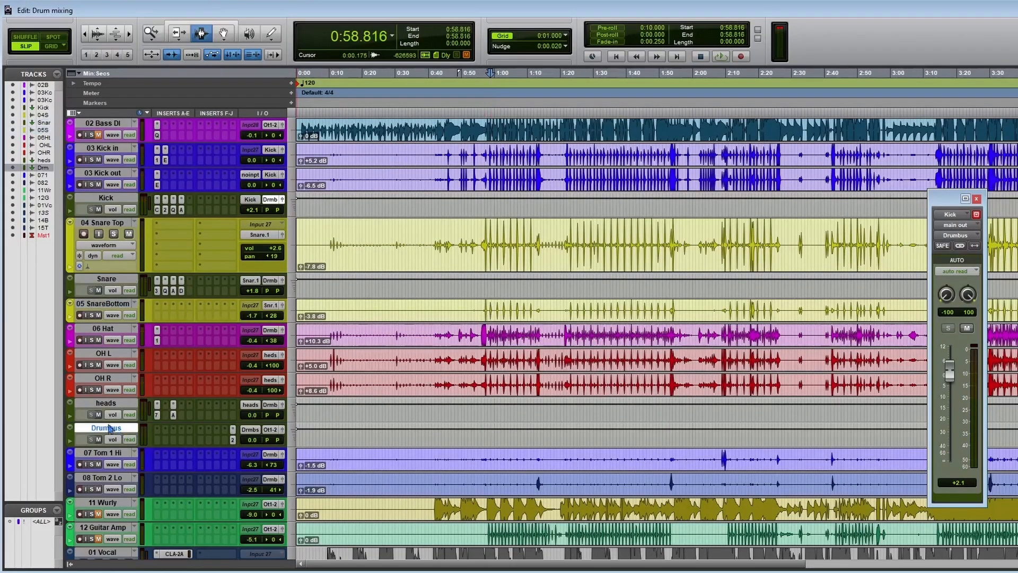
pyautogui.click(486, 301)
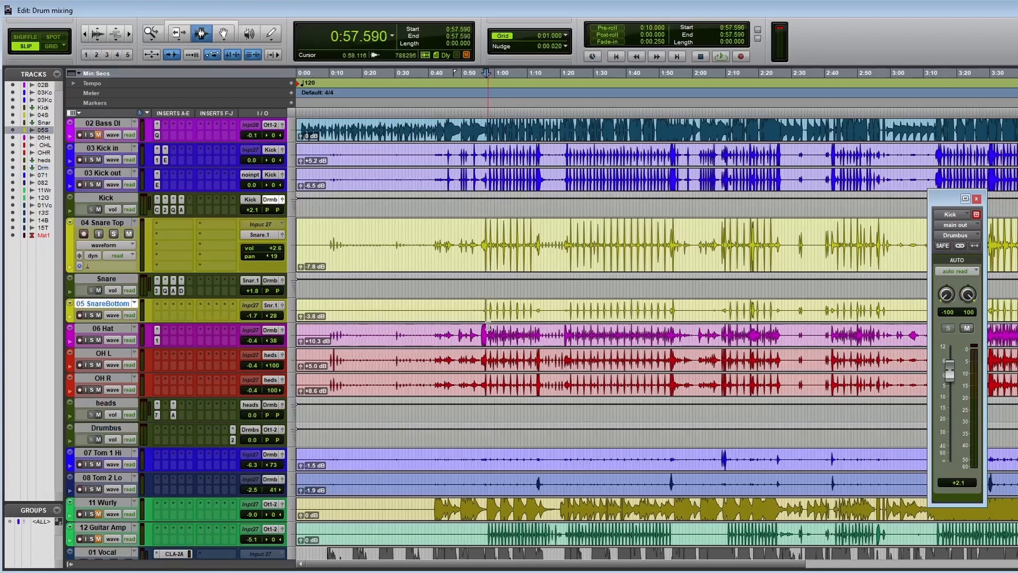
pyautogui.click(489, 325)
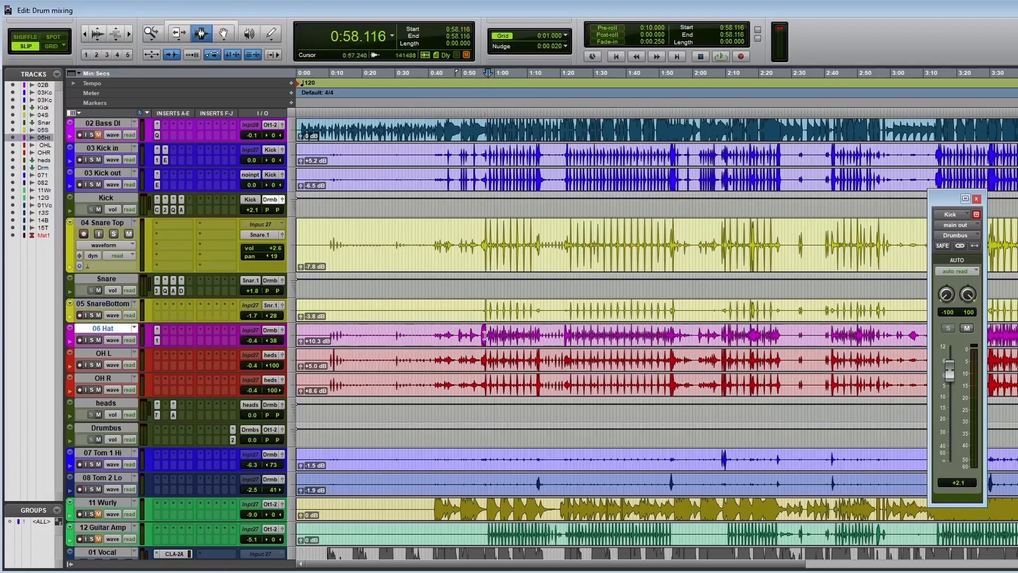
pyautogui.click(486, 335)
pyautogui.press('space')
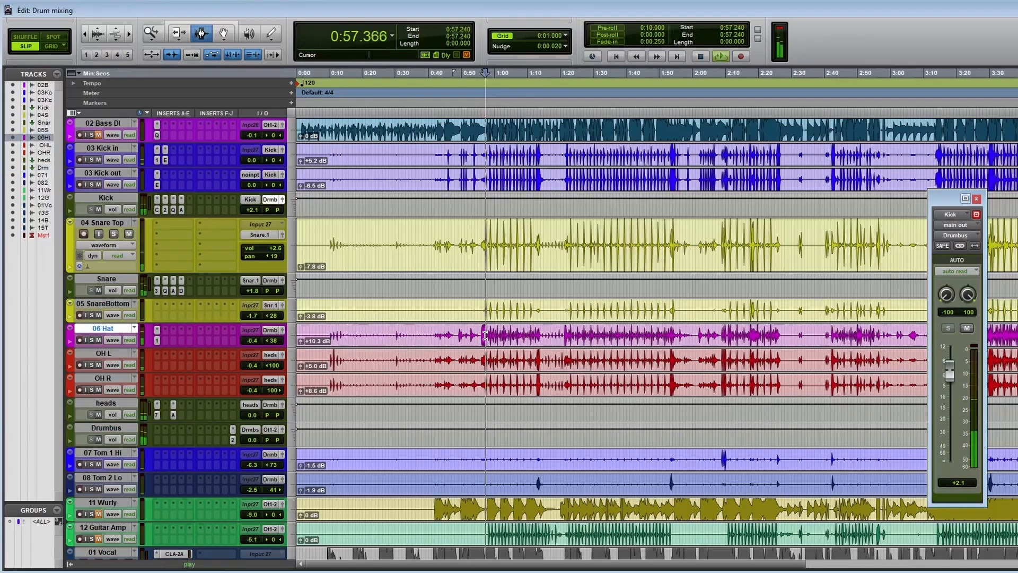
# Insert the stereo Q4 EQ as a multichannel plug-in in the Drumbus track's first insert slot
pyautogui.click(158, 434)
pyautogui.moveTo(233, 448)
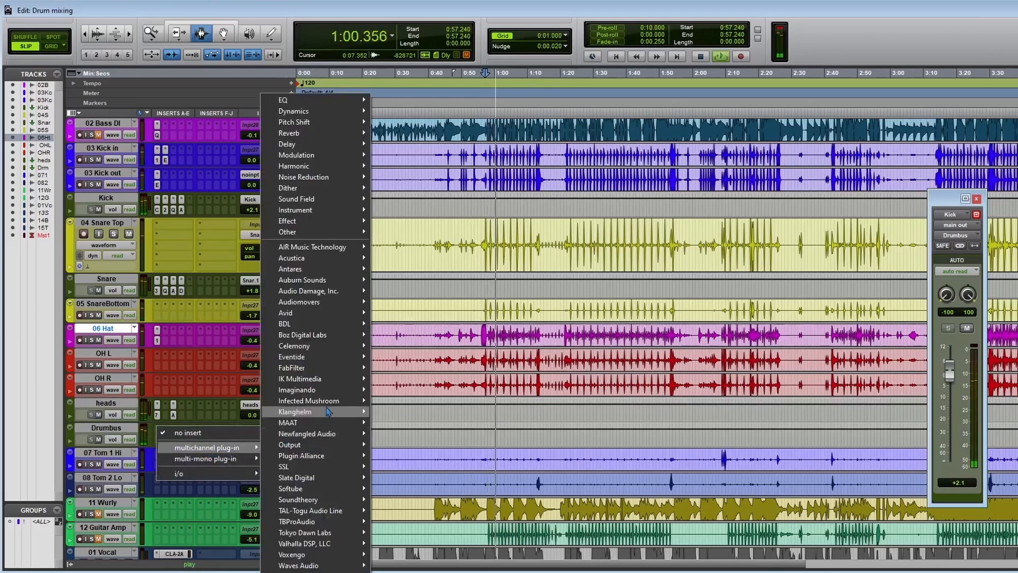
pyautogui.moveTo(332, 100)
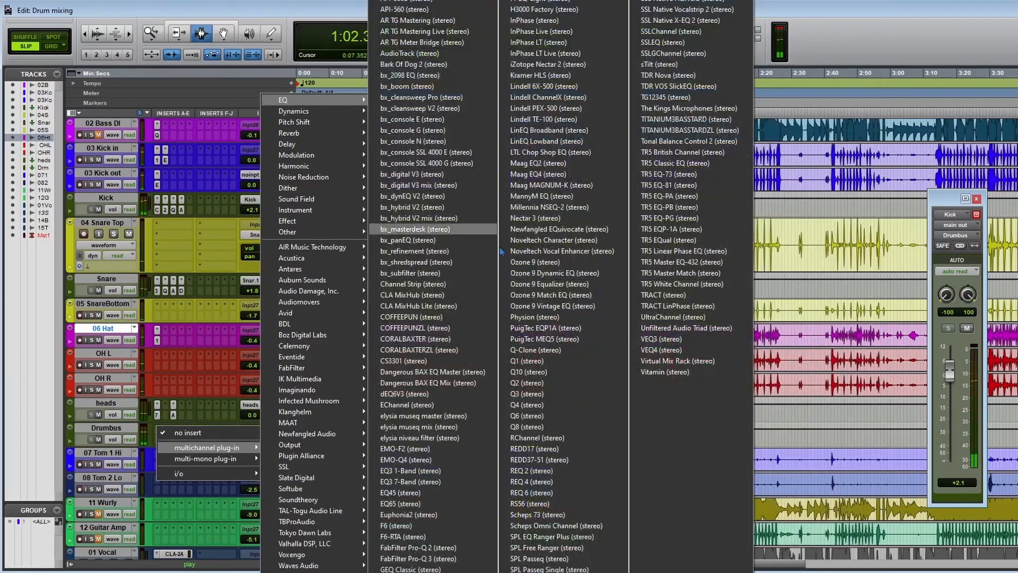
pyautogui.click(551, 405)
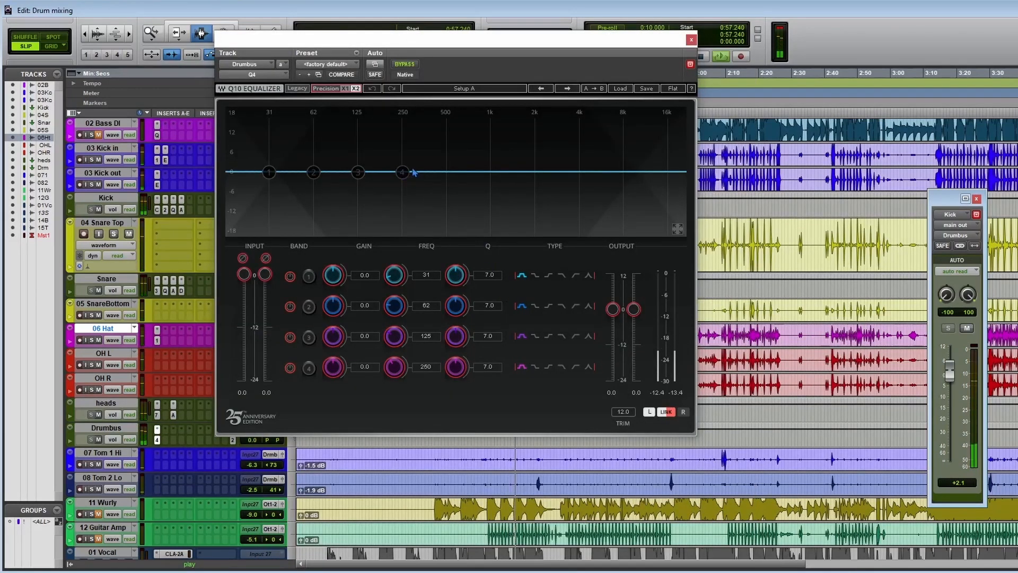
# Boost Q4 band 4 by 1.6 dB near 7936 Hz, cut band 3 by 3.0 dB near 262 Hz with Q 22.3, and close the EQ
pyautogui.moveTo(402, 172); pyautogui.dragTo(623, 167)
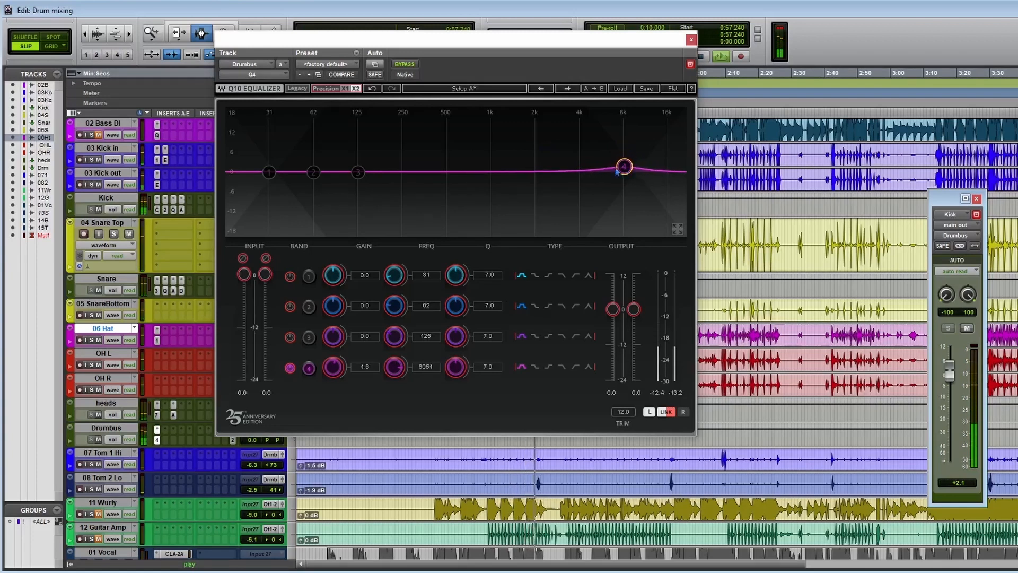
pyautogui.moveTo(358, 171); pyautogui.dragTo(423, 215)
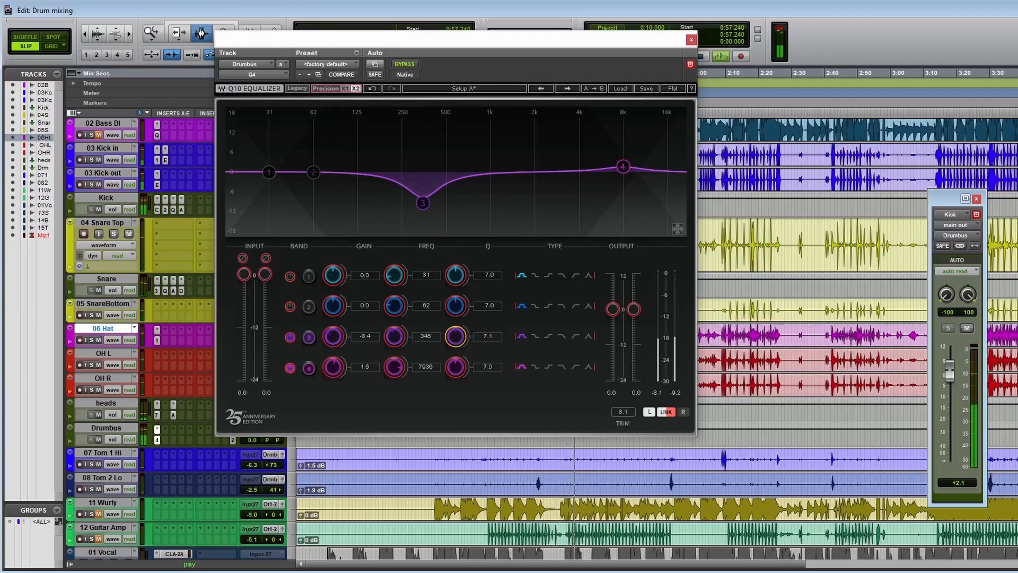
pyautogui.moveTo(463, 343); pyautogui.dragTo(457, 325)
pyautogui.moveTo(414, 210); pyautogui.dragTo(404, 182)
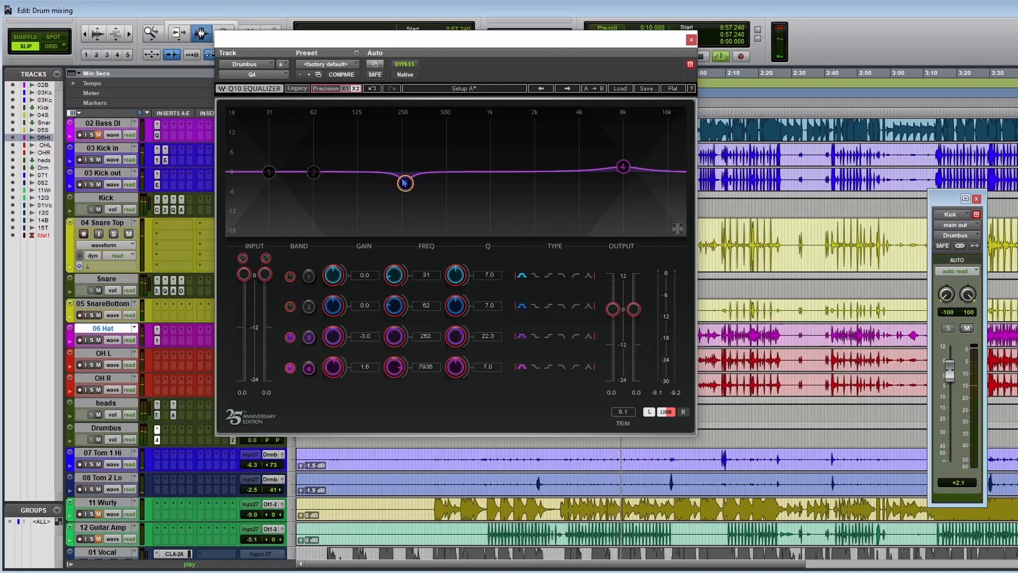
pyautogui.click(691, 40)
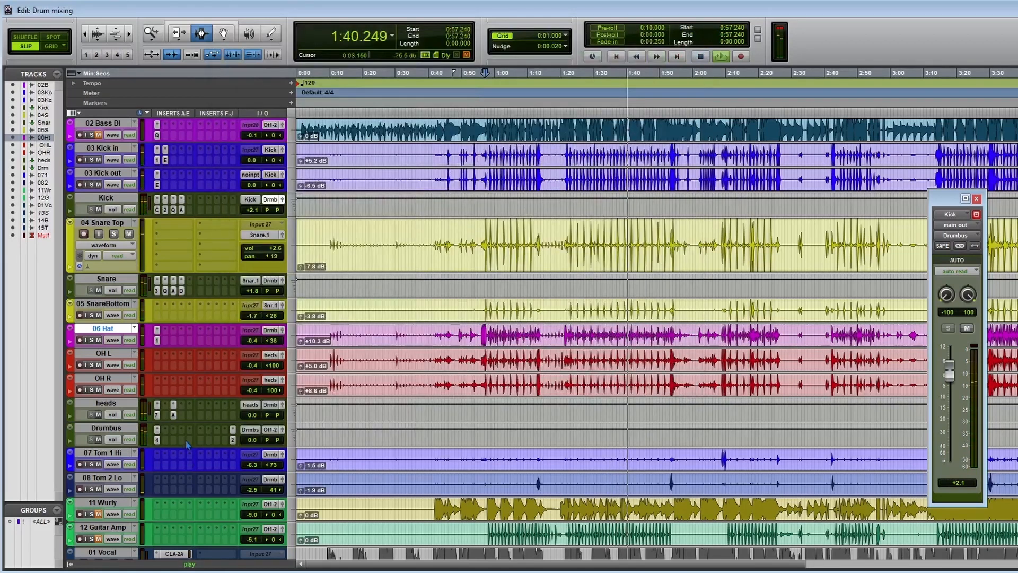
# Stop playback and insert the stereo SSL Native Bus Compressor v6 in the Drumbus track's second insert slot
pyautogui.press('space')
pyautogui.click(169, 430)
pyautogui.moveTo(223, 447)
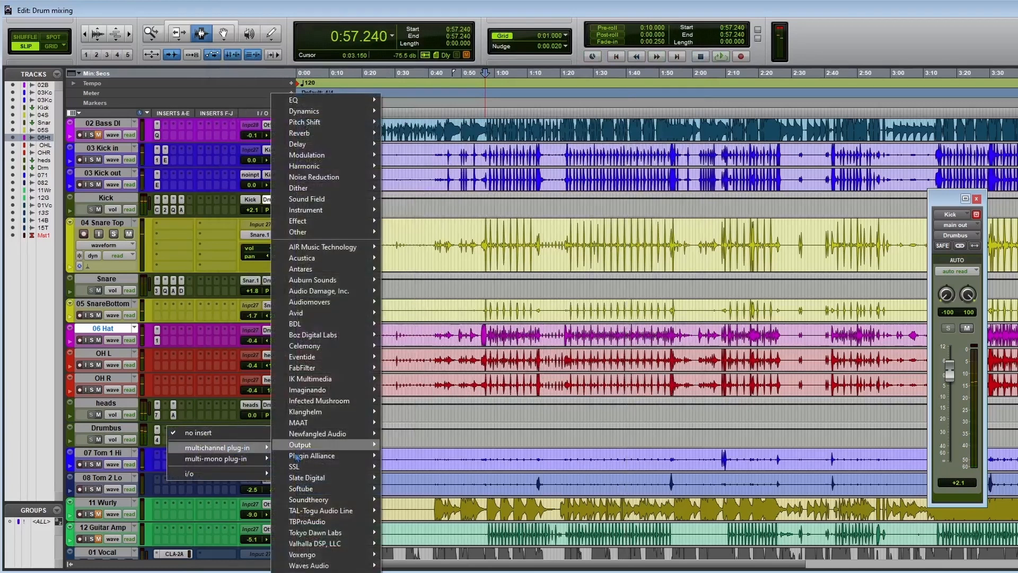
pyautogui.moveTo(329, 470)
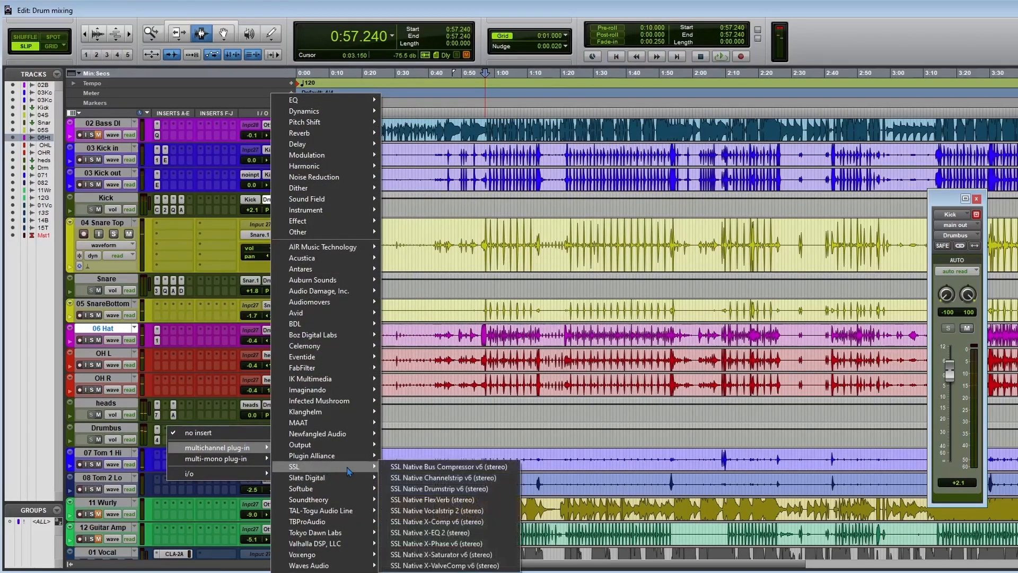
pyautogui.click(441, 469)
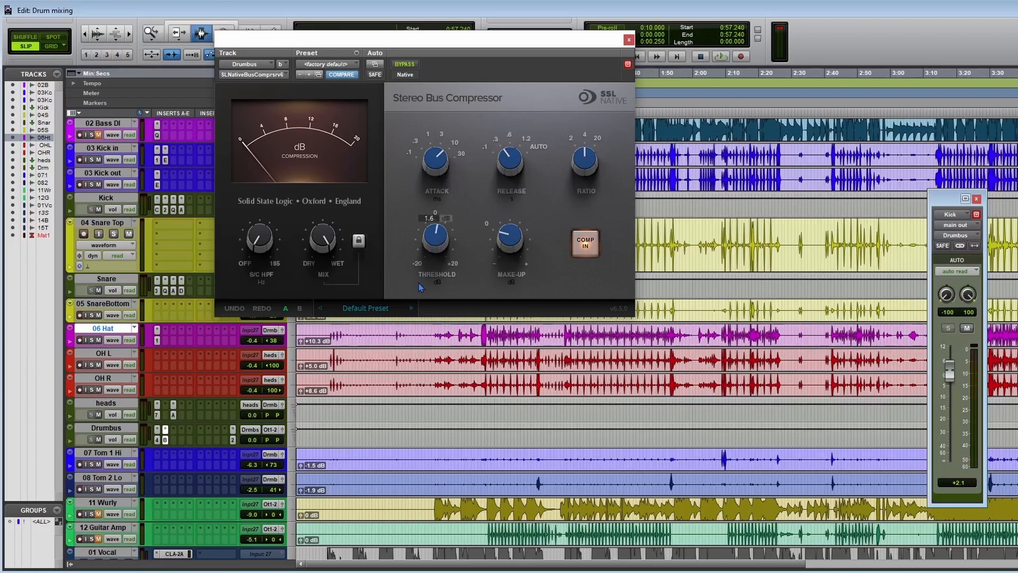
# Play the drums and fine-tune the bus compressor's threshold and make-up gain by ear
pyautogui.press('space')
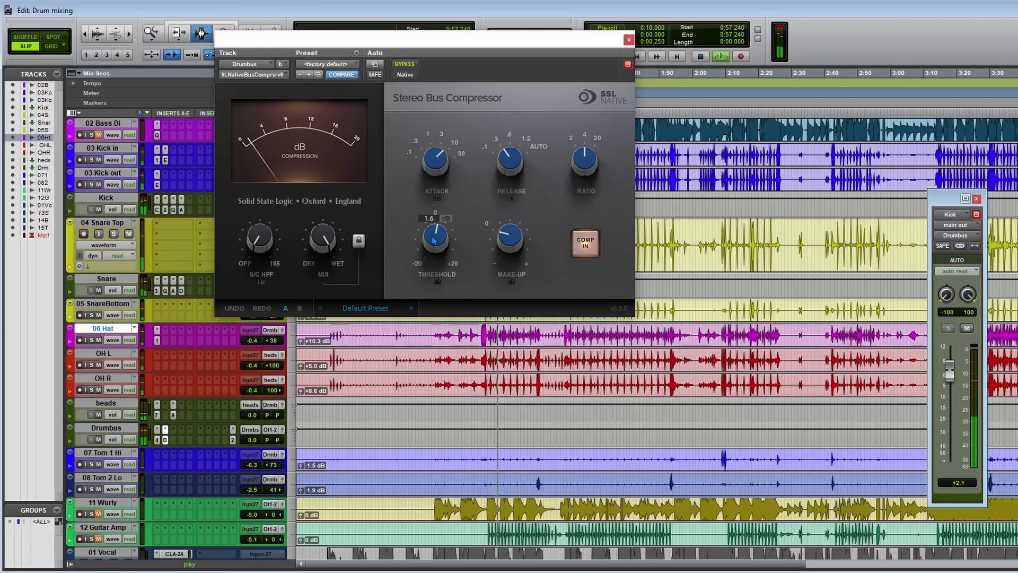
pyautogui.scroll(7, 434, 240)
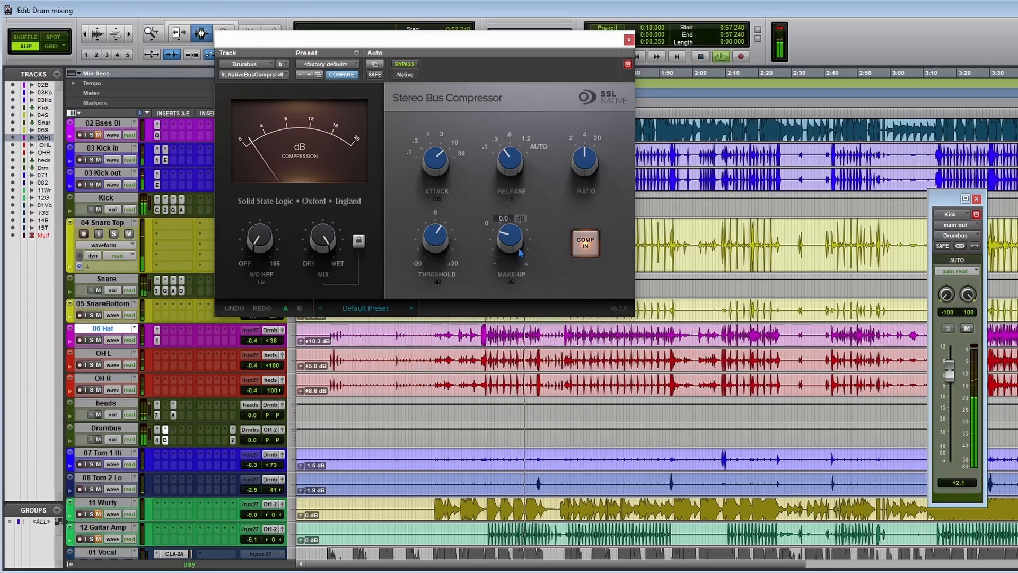
pyautogui.moveTo(520, 253); pyautogui.dragTo(521, 249)
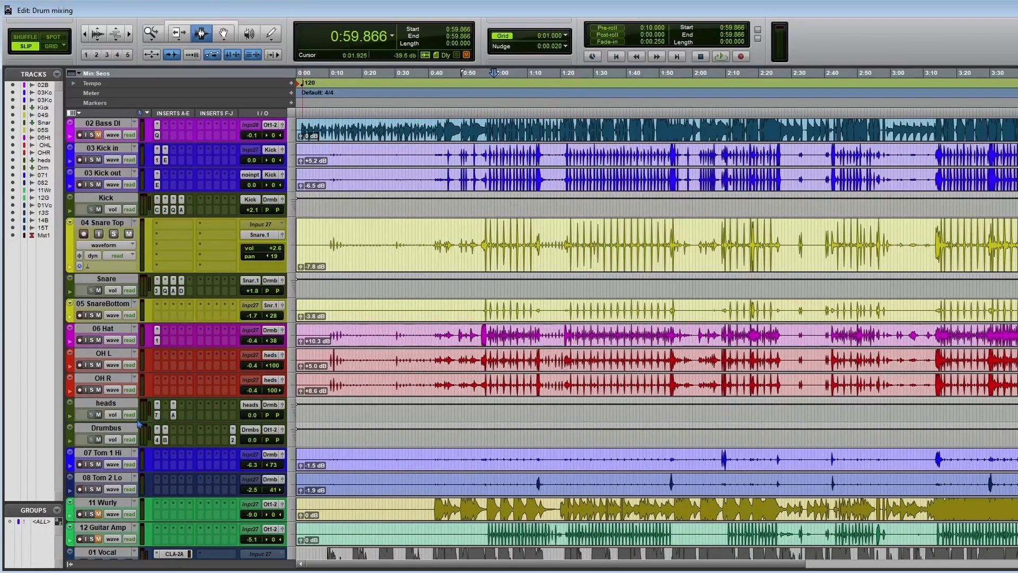
# Duplicate the Drumbus track once with all its data, including inserts and sends, placing the copy after the selected track
pyautogui.click(120, 429)
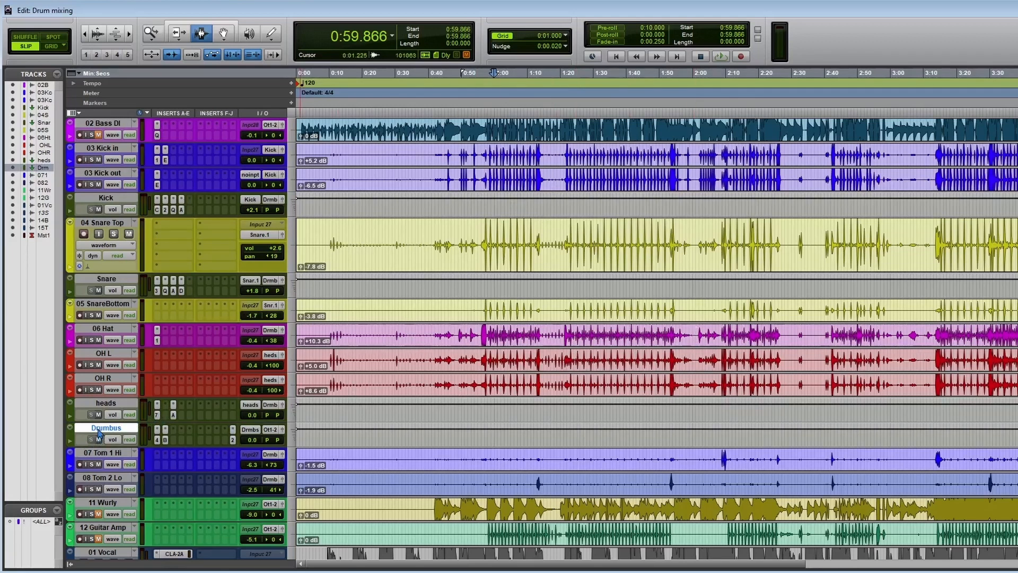
pyautogui.rightClick(98, 430)
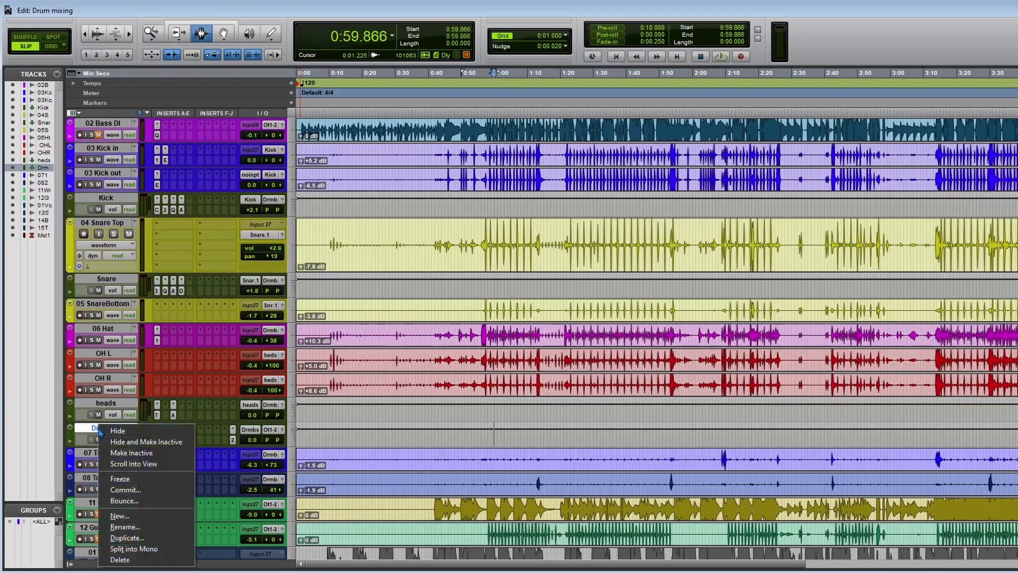
pyautogui.click(151, 538)
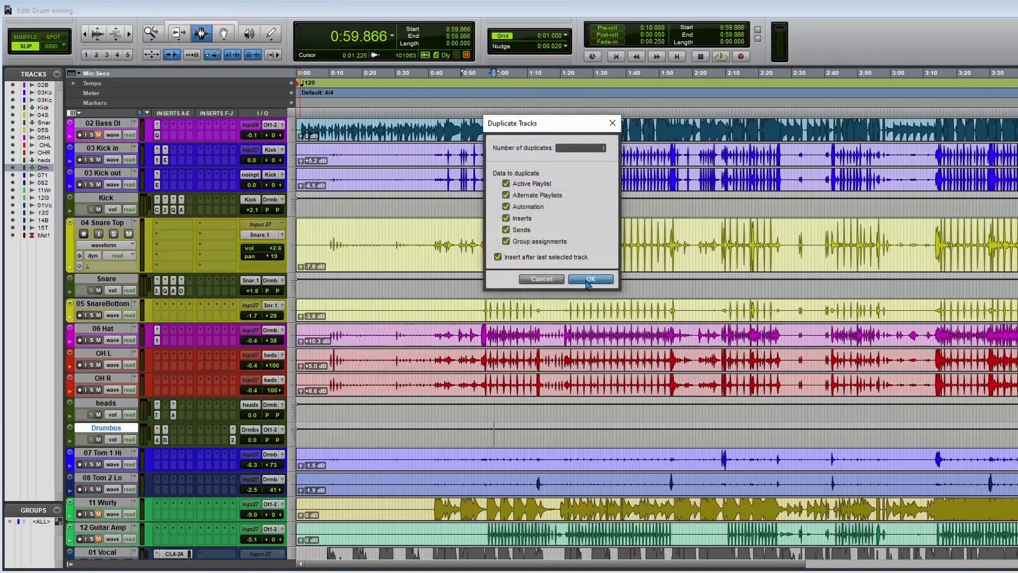
pyautogui.click(587, 280)
# Set the playback start to 0:57.766 and insert a stereo SSL Native Bus Compressor v6 in the Drumbus.dup1 track's third insert slot
pyautogui.click(487, 380)
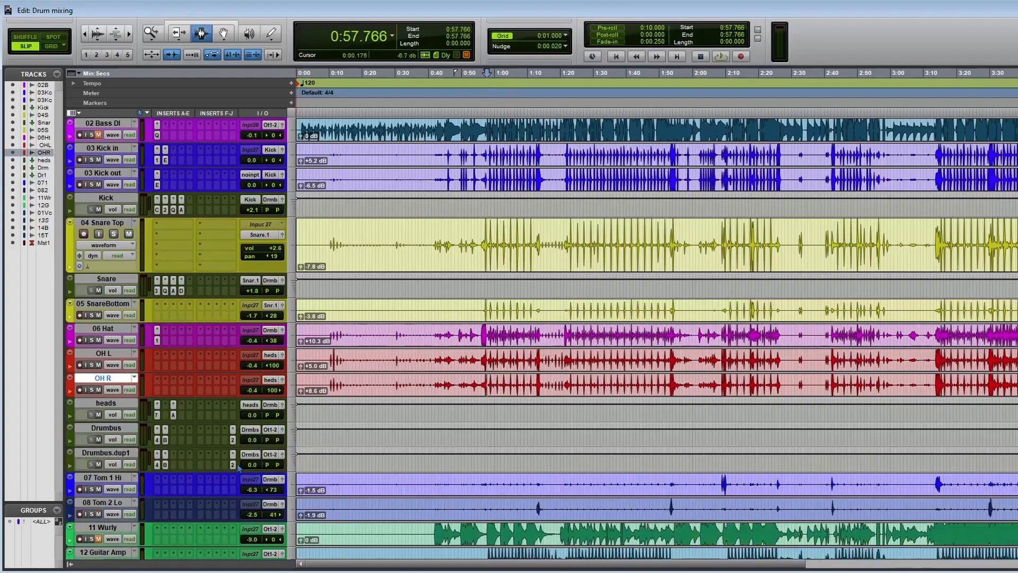
pyautogui.click(175, 455)
pyautogui.moveTo(212, 471)
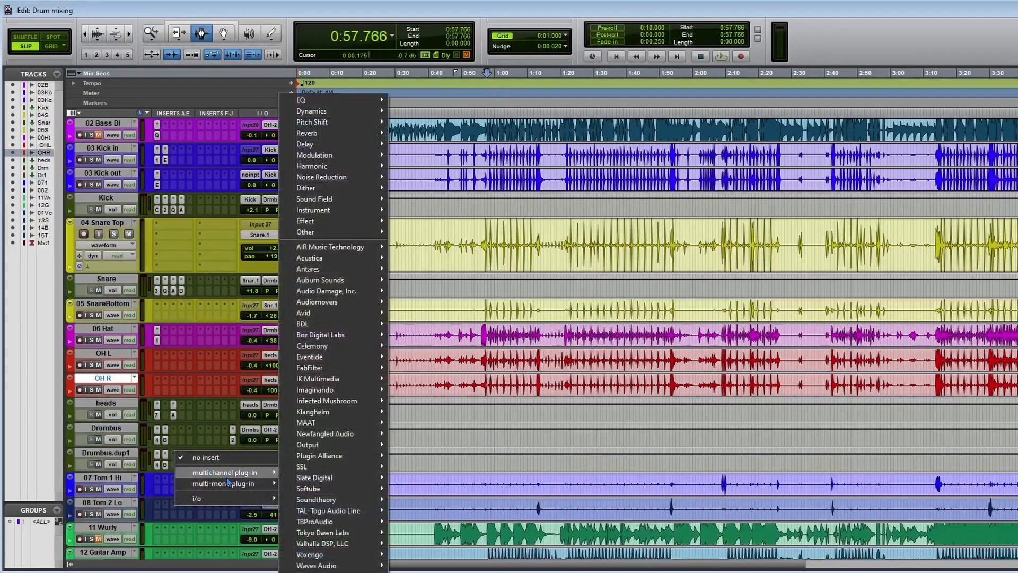
pyautogui.moveTo(382, 191)
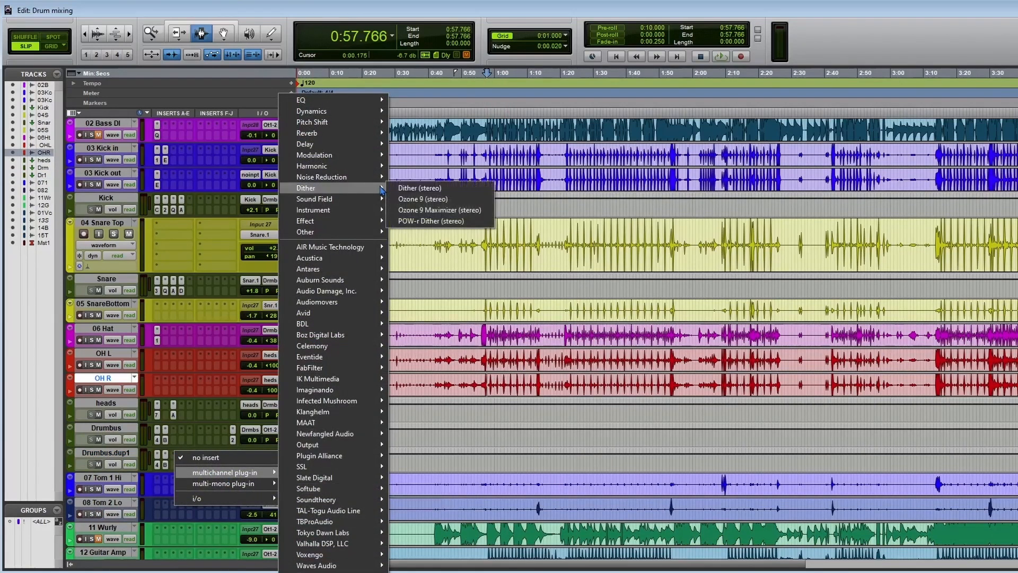
pyautogui.moveTo(366, 169)
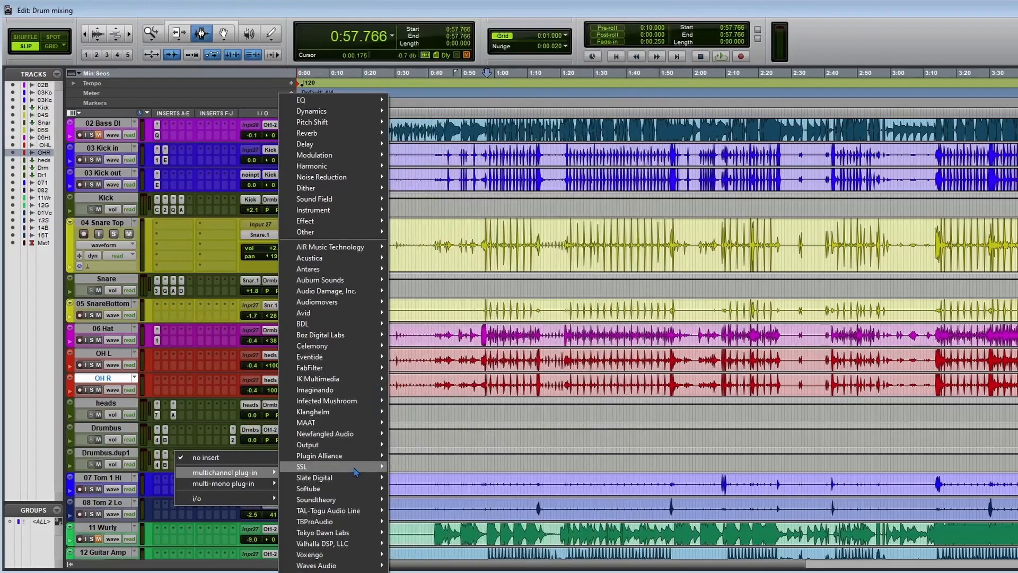
pyautogui.moveTo(358, 448)
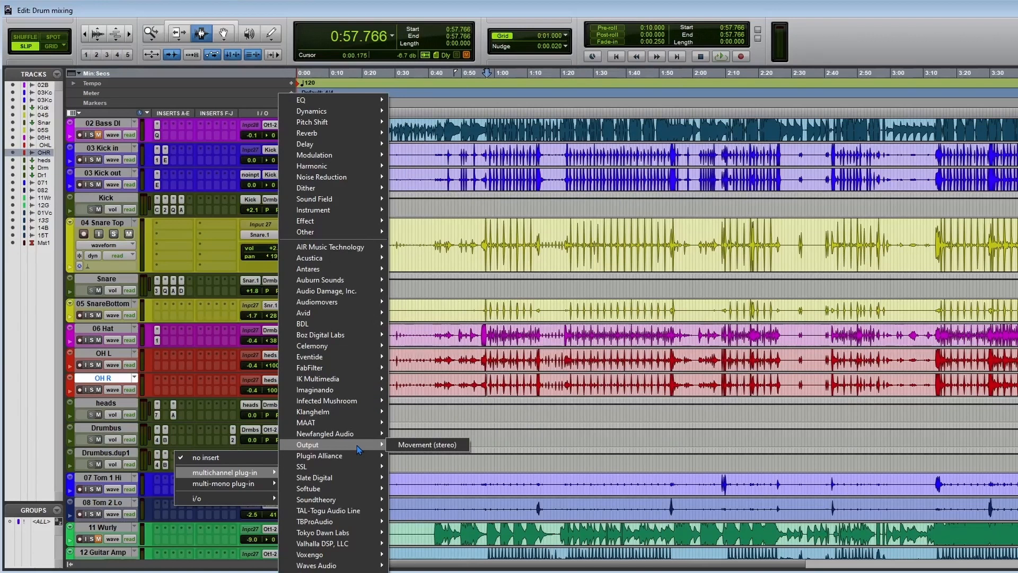
pyautogui.moveTo(356, 466)
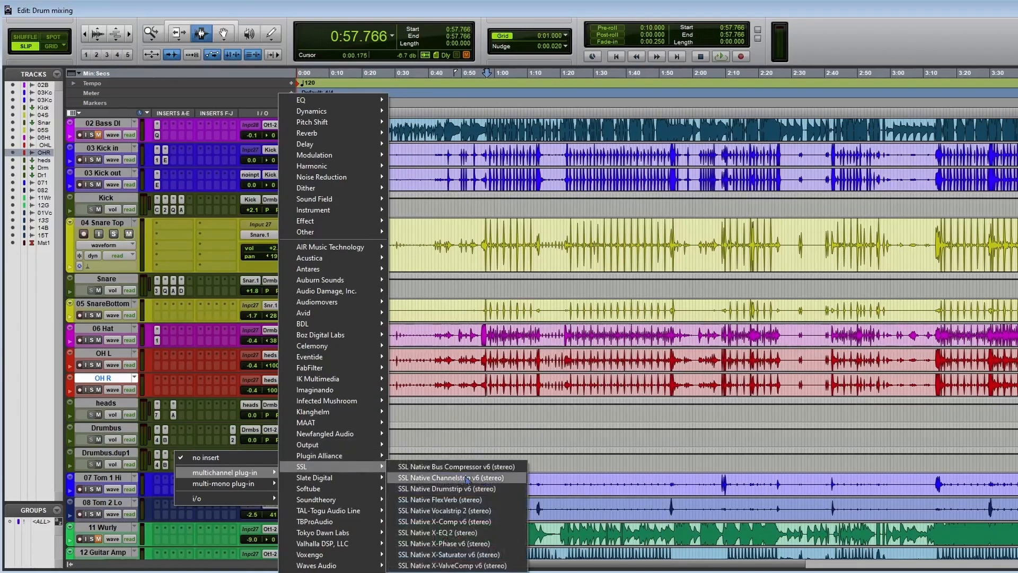
pyautogui.click(486, 467)
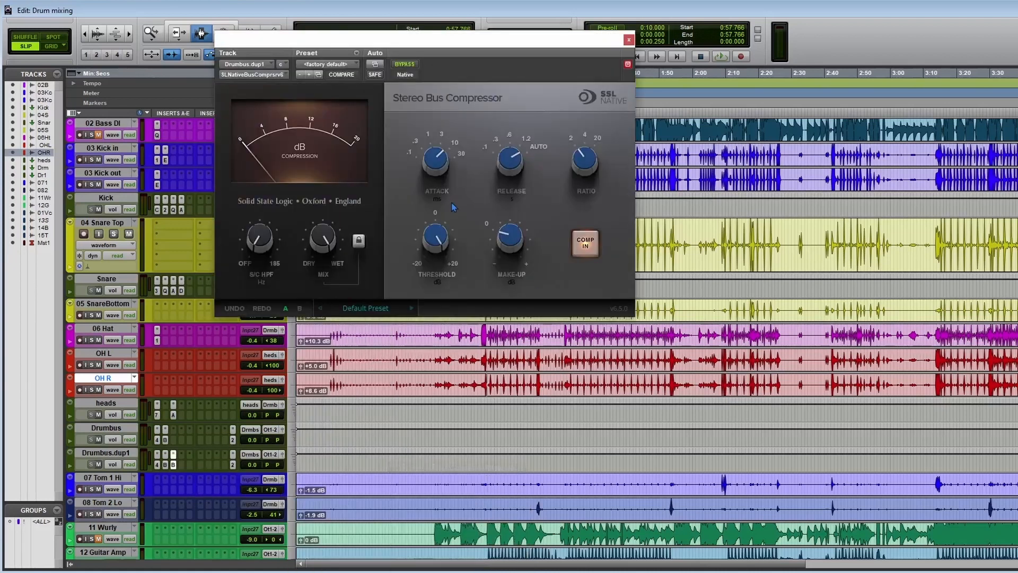
# Mute Drumbus and dial in heavy parallel compression during playback: threshold near -20 dB, higher ratio, and faster release and attack
pyautogui.moveTo(409, 328); pyautogui.dragTo(403, 352)
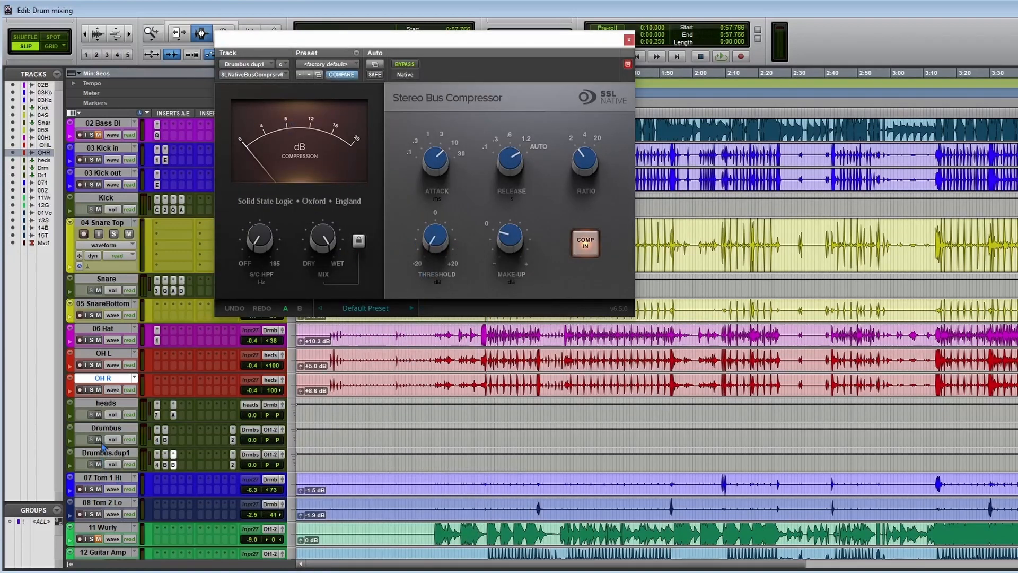
pyautogui.press('space')
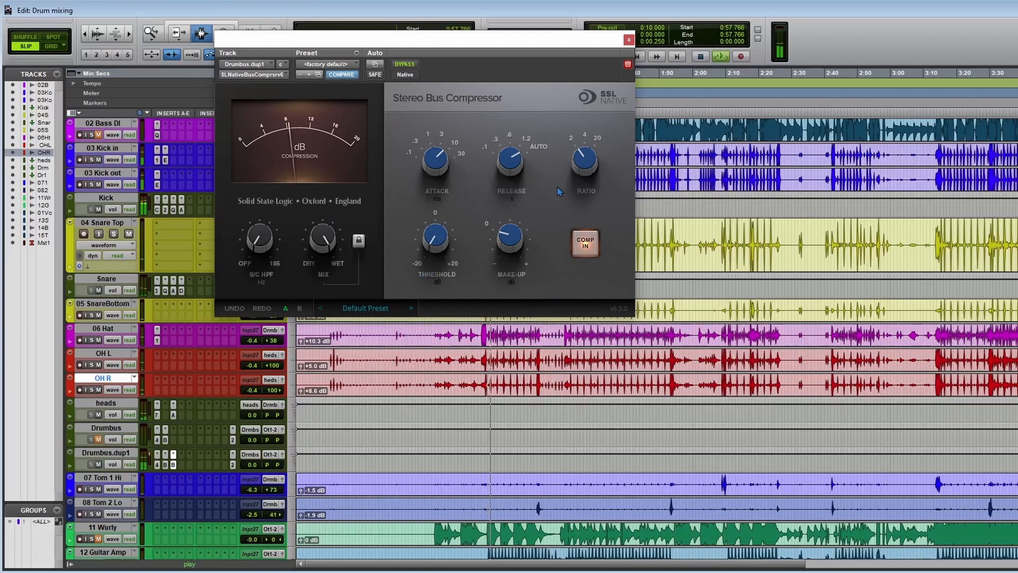
pyautogui.moveTo(582, 164); pyautogui.dragTo(567, 130)
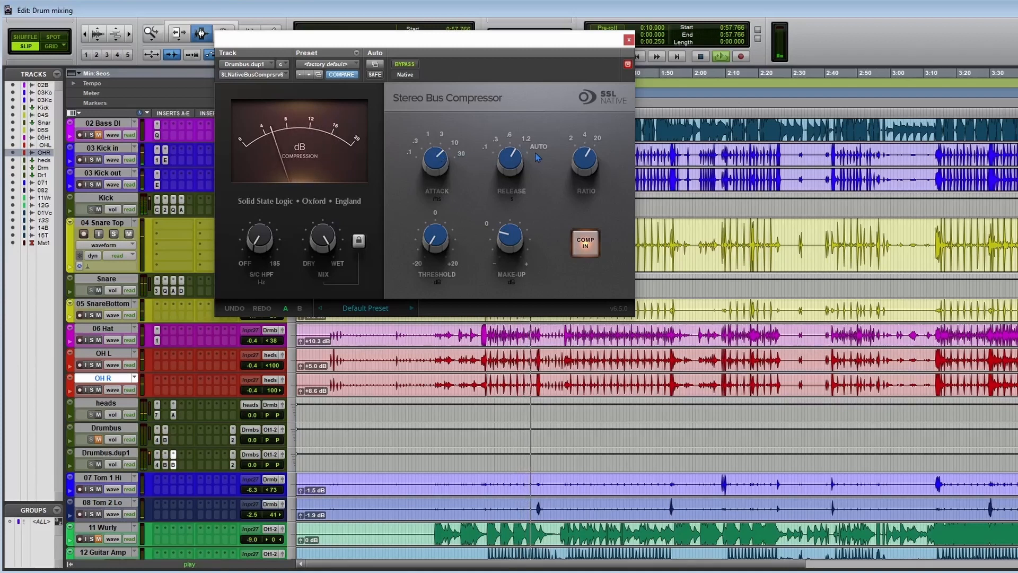
pyautogui.moveTo(505, 162); pyautogui.dragTo(501, 209)
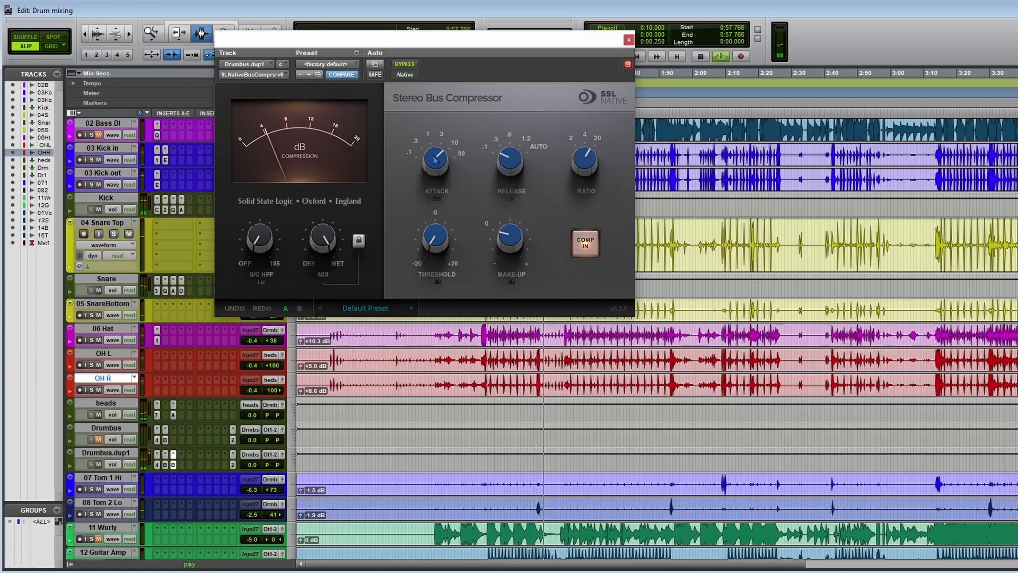
pyautogui.moveTo(433, 158); pyautogui.dragTo(435, 161)
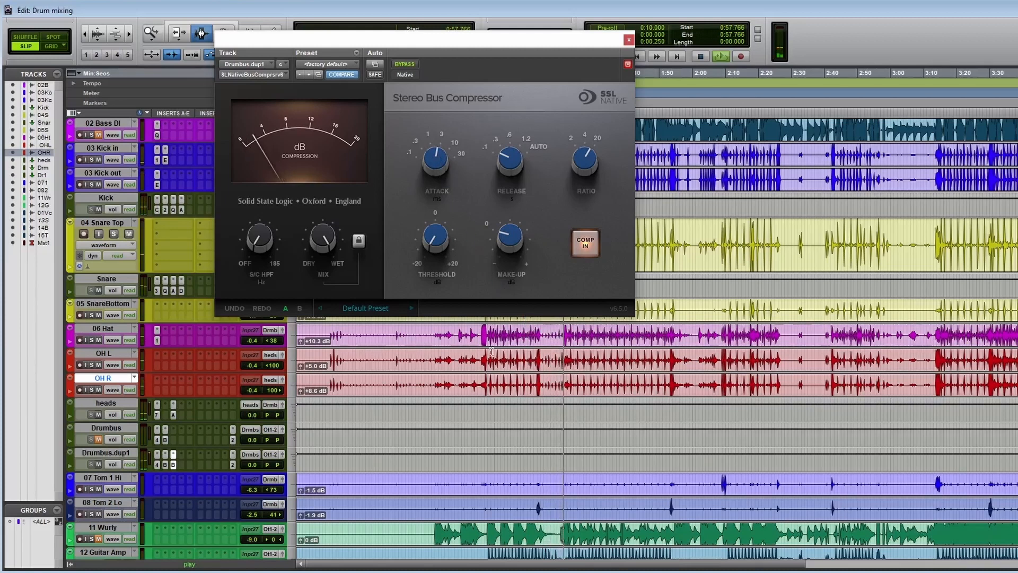
pyautogui.press('space')
pyautogui.press('space')
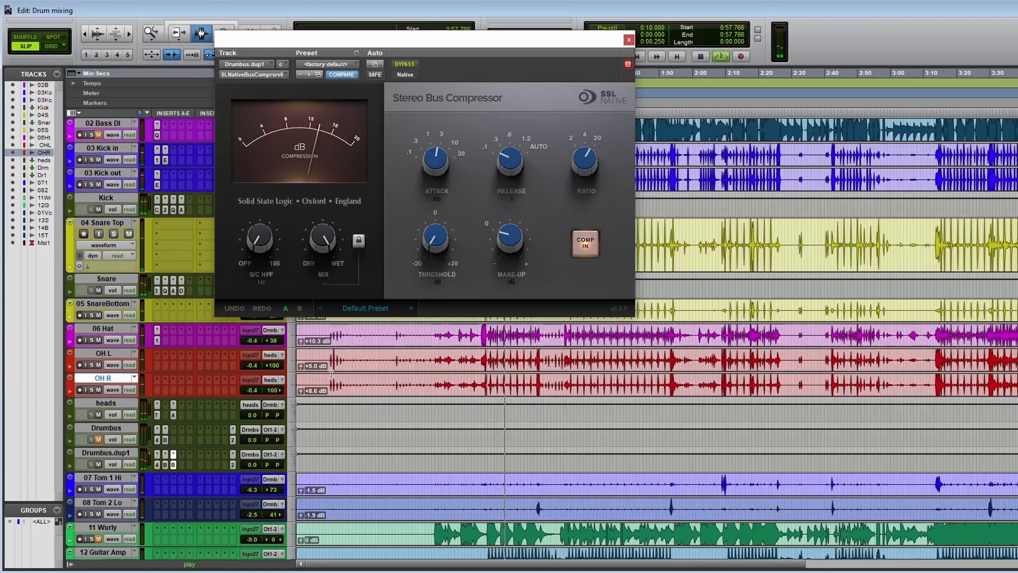
# Turn band 1 of the Drumbus.dup1 track's Q4 EQ into a high-pass filter at 174 Hz and close the EQ
pyautogui.click(157, 465)
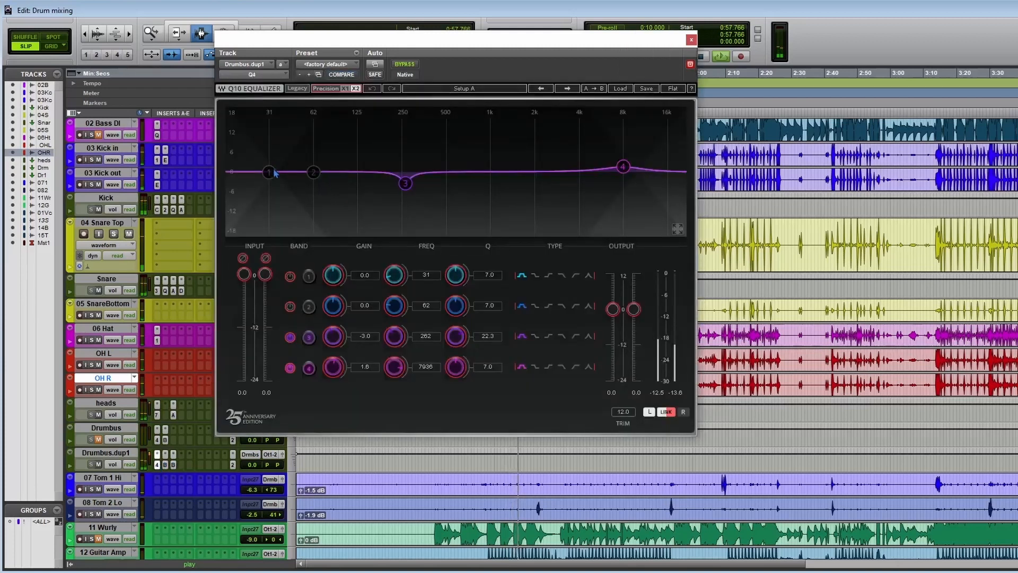
pyautogui.click(270, 172)
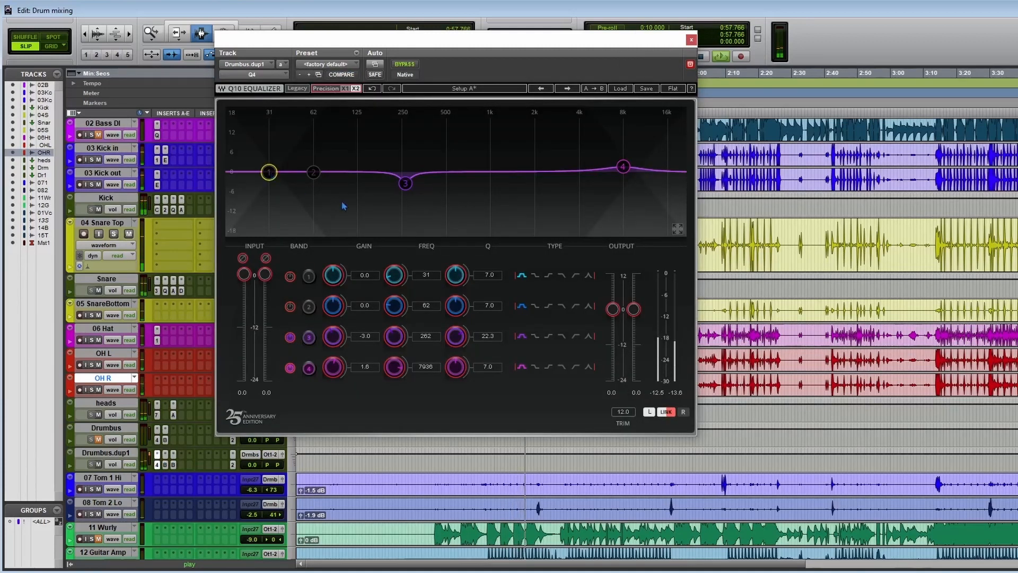
pyautogui.moveTo(270, 172); pyautogui.dragTo(272, 182)
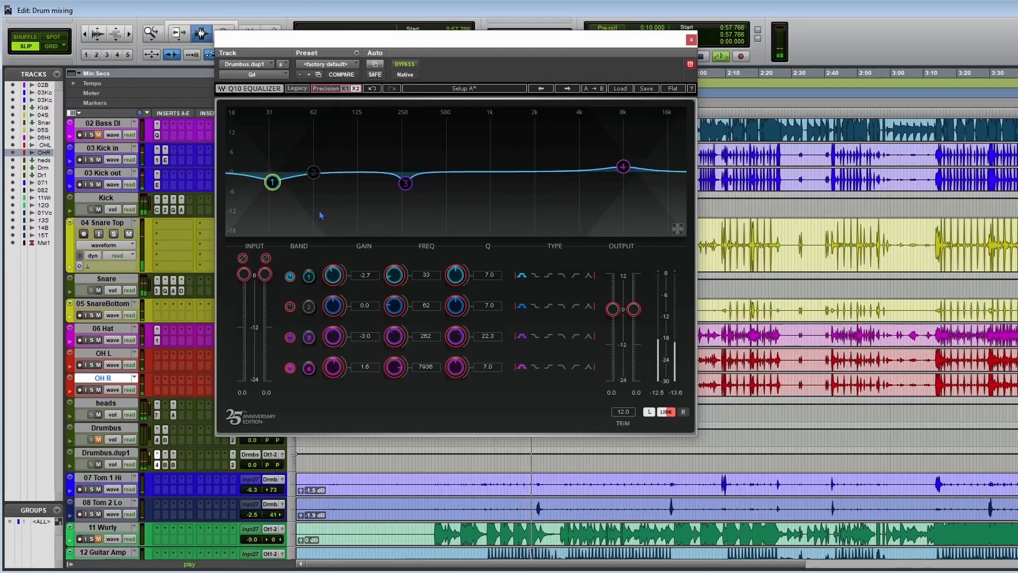
pyautogui.click(576, 275)
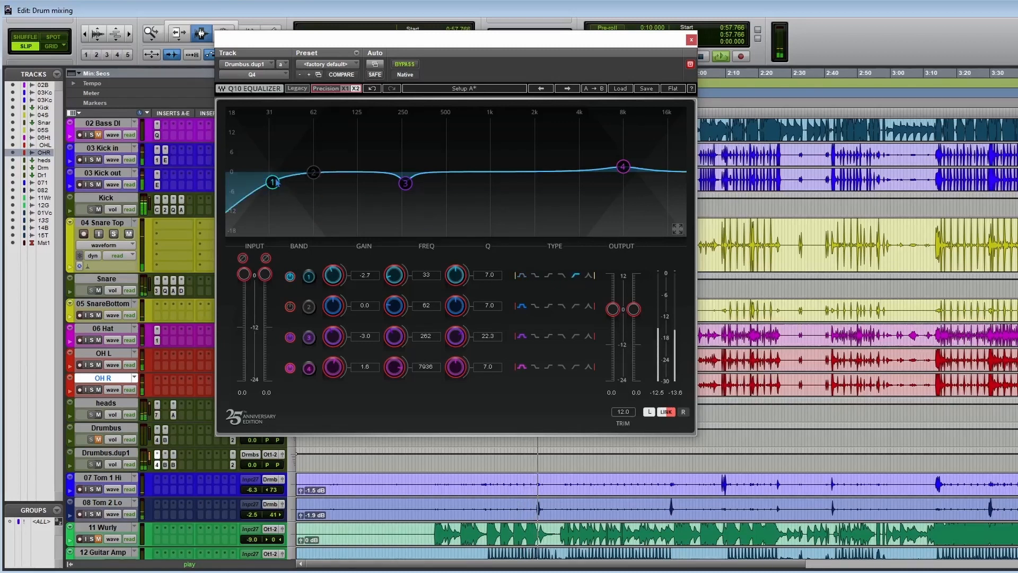
pyautogui.moveTo(275, 182); pyautogui.dragTo(379, 185)
pyautogui.press('space')
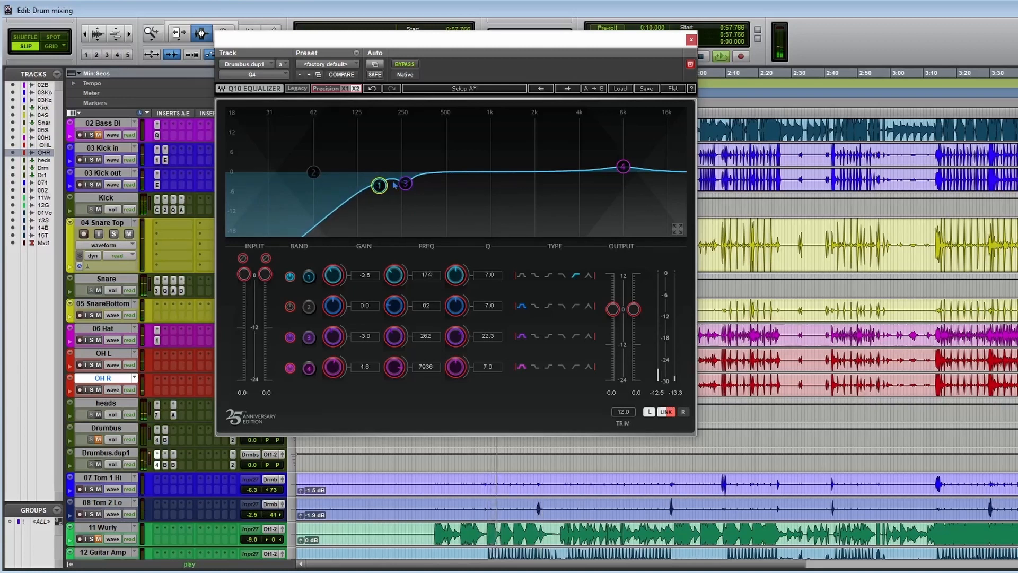
pyautogui.click(691, 40)
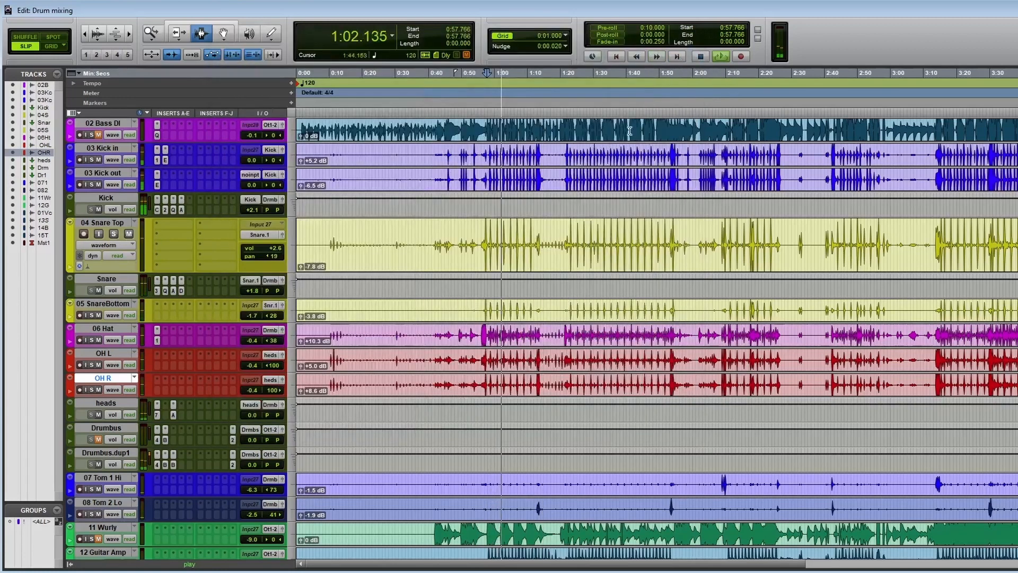
# Unmute Drumbus and balance the Drumbus.dup1 output fader against it during playback, setting it to -1.1 dB
pyautogui.click(282, 455)
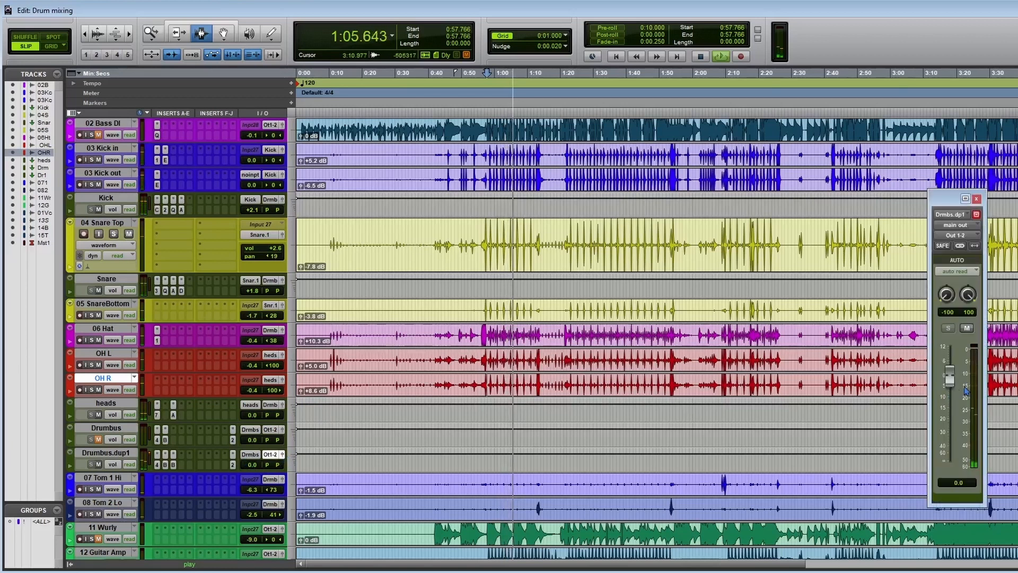
pyautogui.click(98, 440)
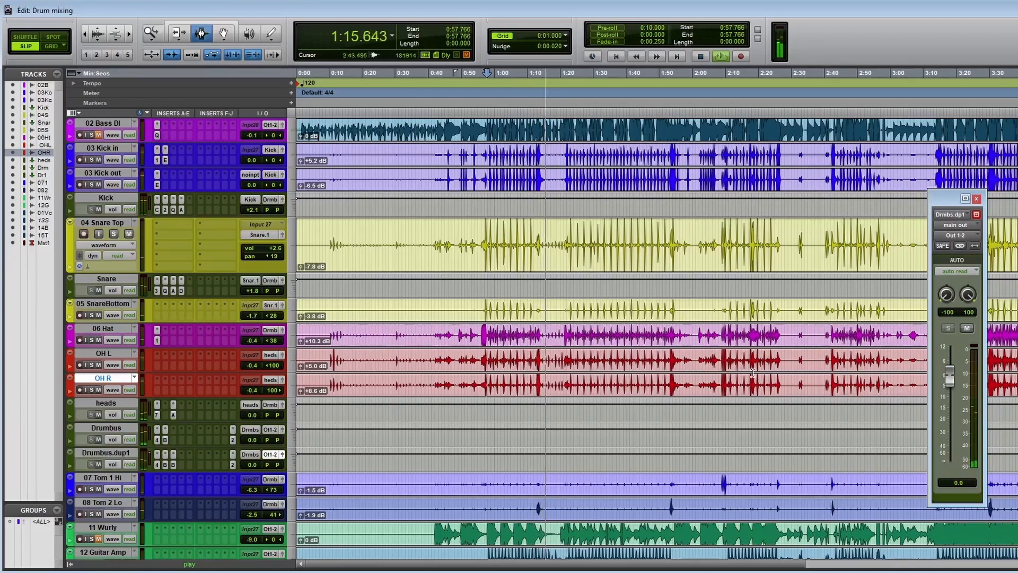
pyautogui.press('space')
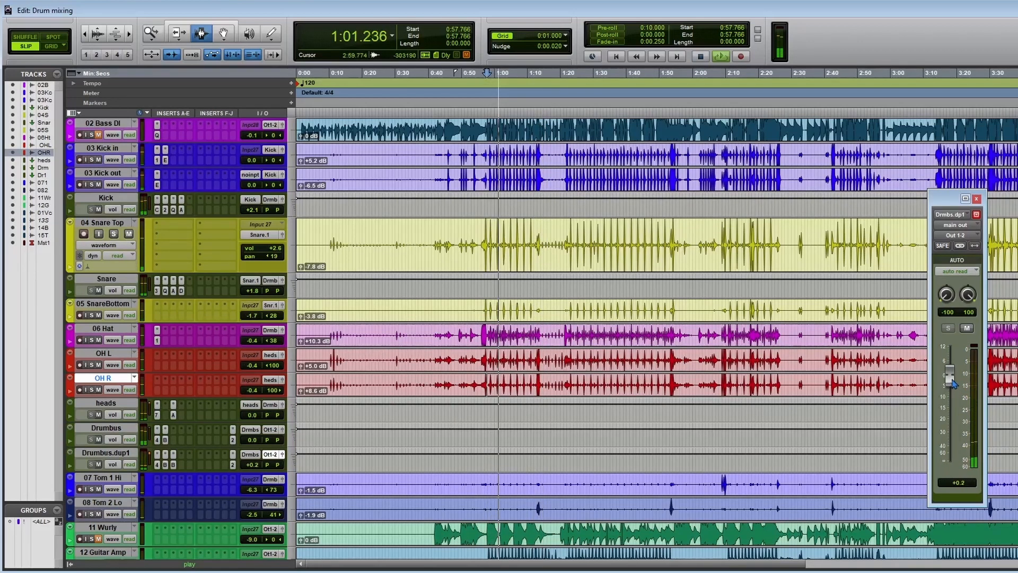
pyautogui.moveTo(953, 385); pyautogui.dragTo(1008, 383)
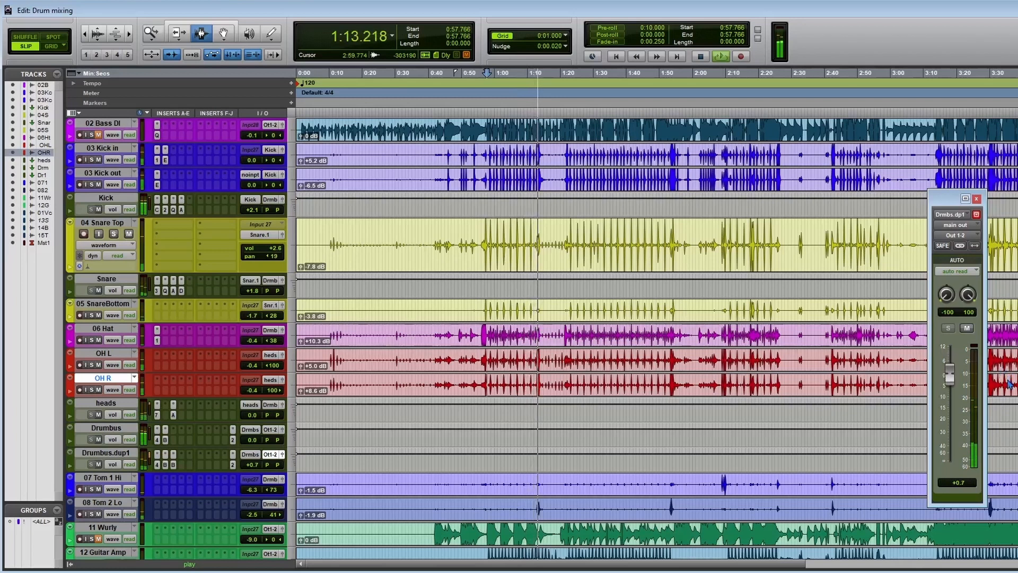
pyautogui.press('space')
pyautogui.press('space')
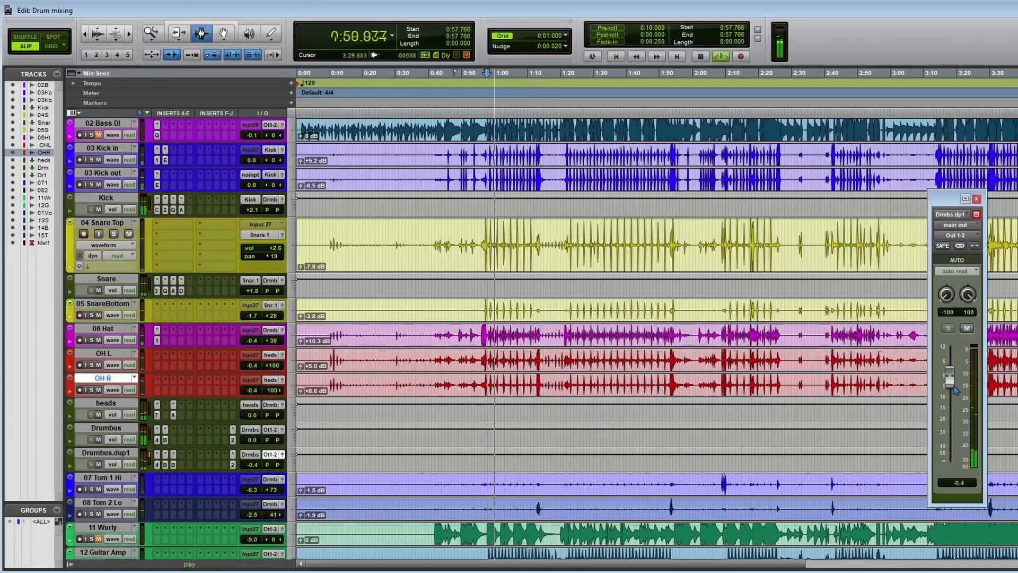
pyautogui.moveTo(954, 385); pyautogui.dragTo(955, 387)
pyautogui.press('space')
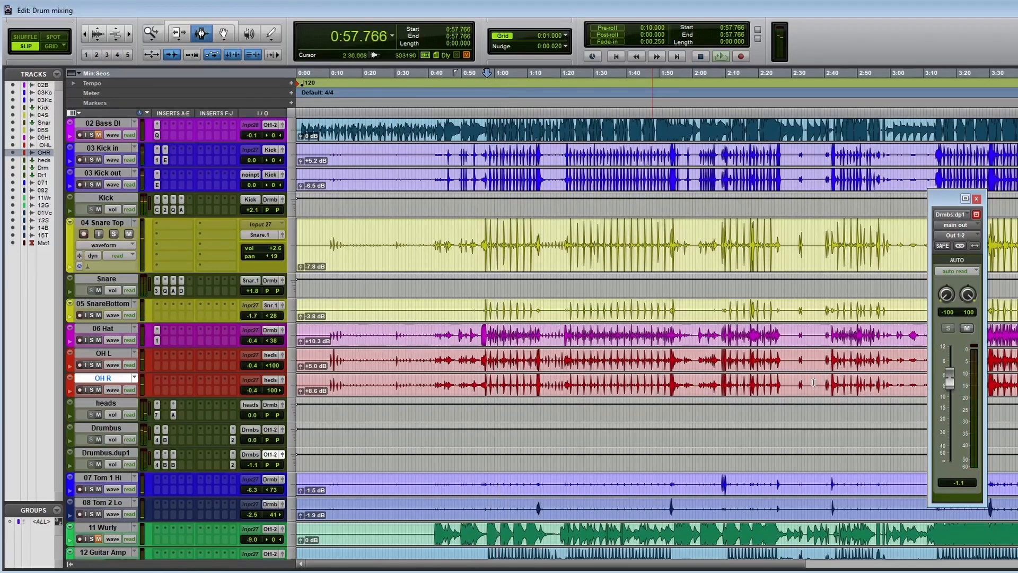
pyautogui.click(173, 465)
pyautogui.click(174, 465)
pyautogui.click(174, 464)
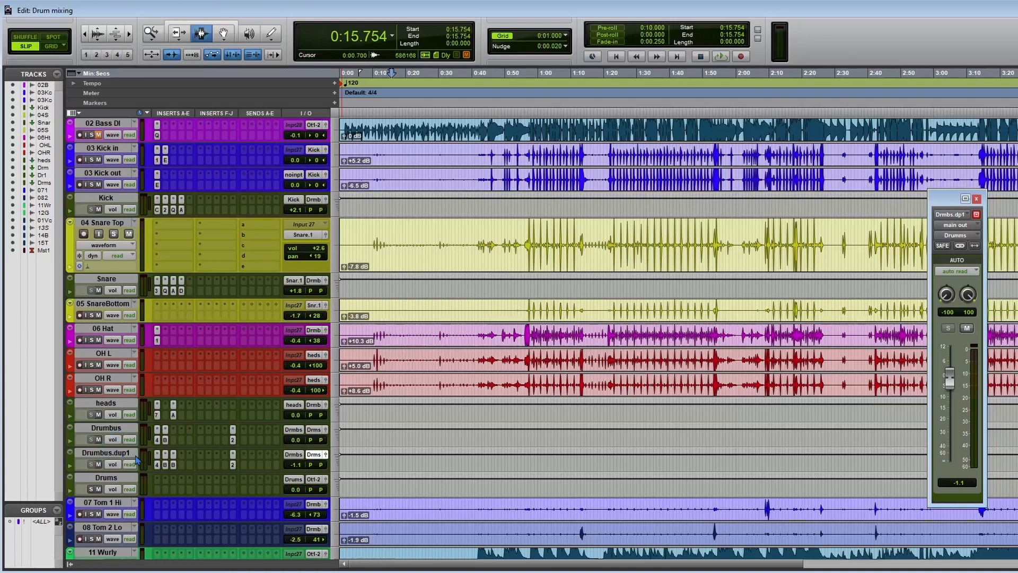
# Add a send on the Drums track to a new stereo aux input track named Chamber reverb, created next to the current track
pyautogui.click(116, 478)
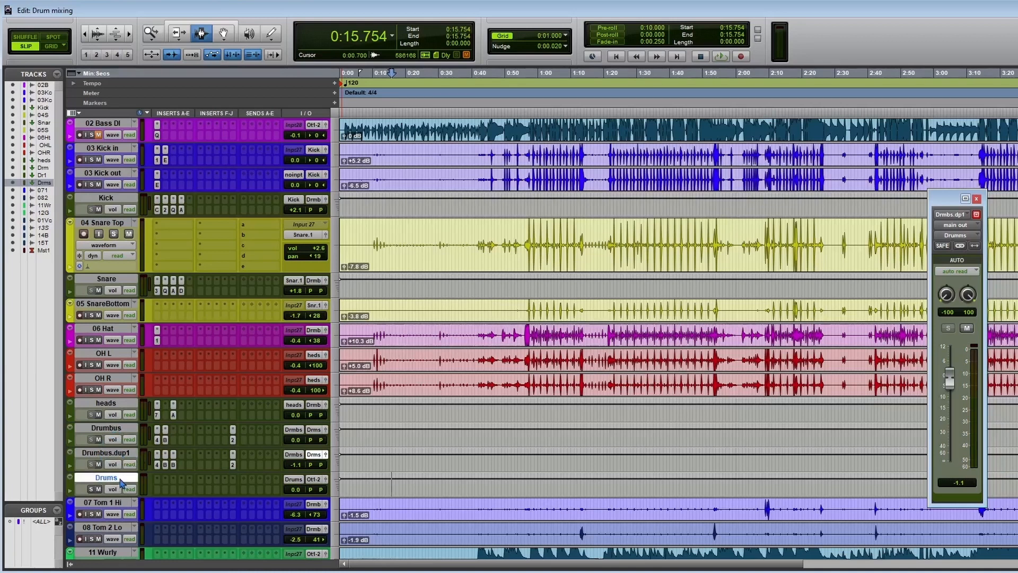
pyautogui.click(245, 482)
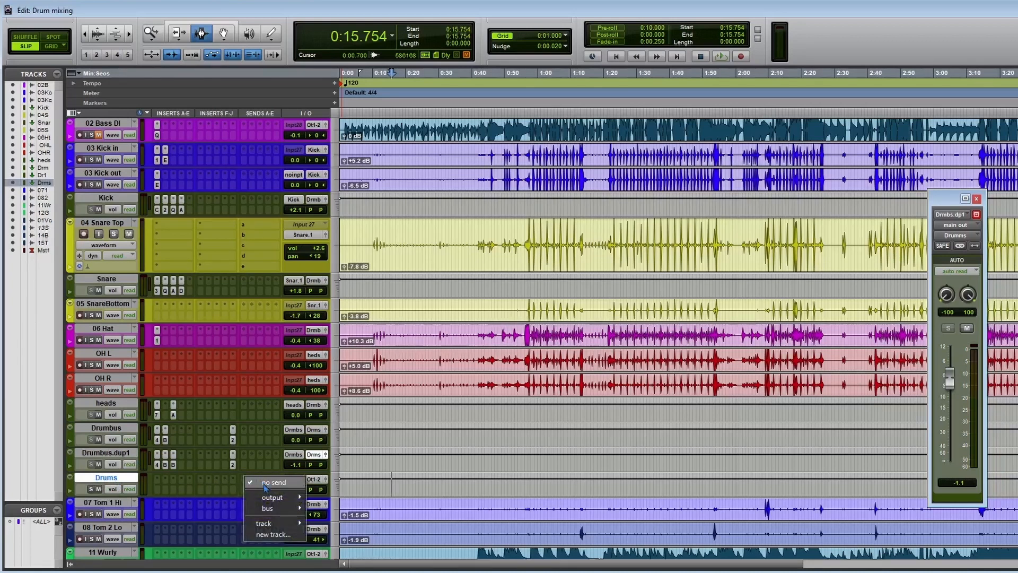
pyautogui.moveTo(273, 499)
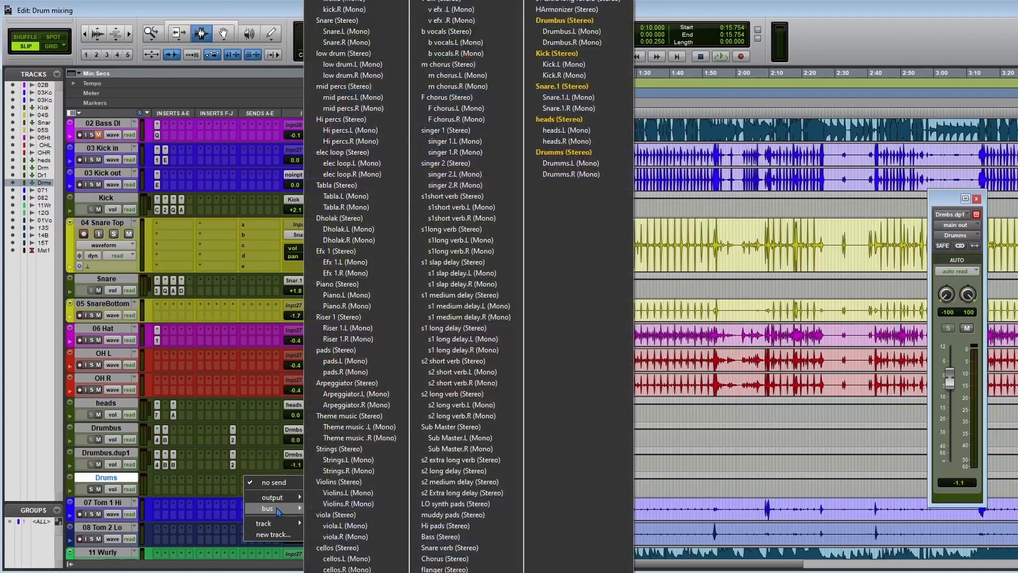
pyautogui.click(274, 534)
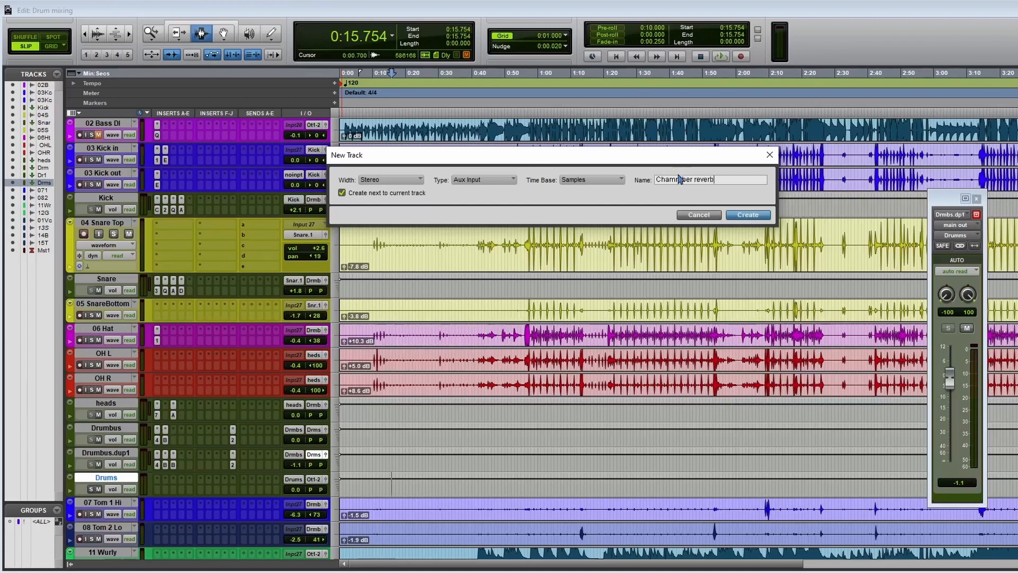
pyautogui.click(747, 215)
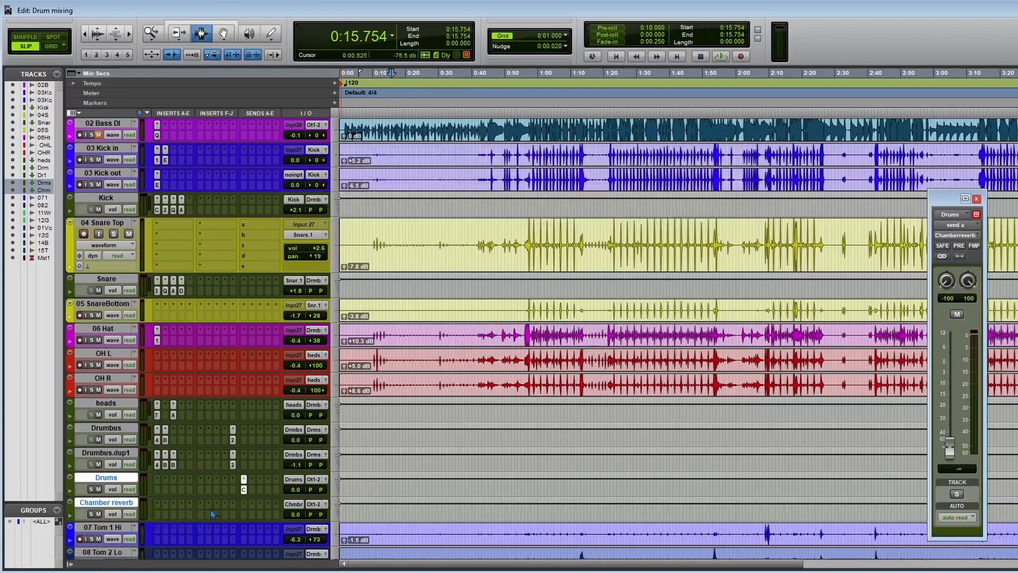
# Insert the stereo Abbey Road Chambers reverb in the Chamber reverb track's first insert slot
pyautogui.click(159, 507)
pyautogui.moveTo(211, 523)
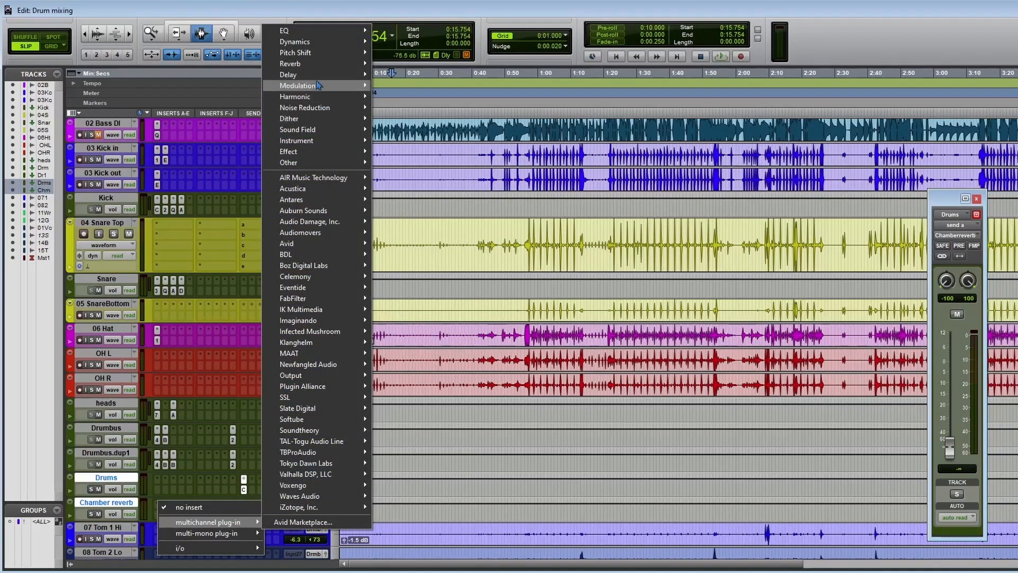
pyautogui.moveTo(314, 65)
pyautogui.click(465, 64)
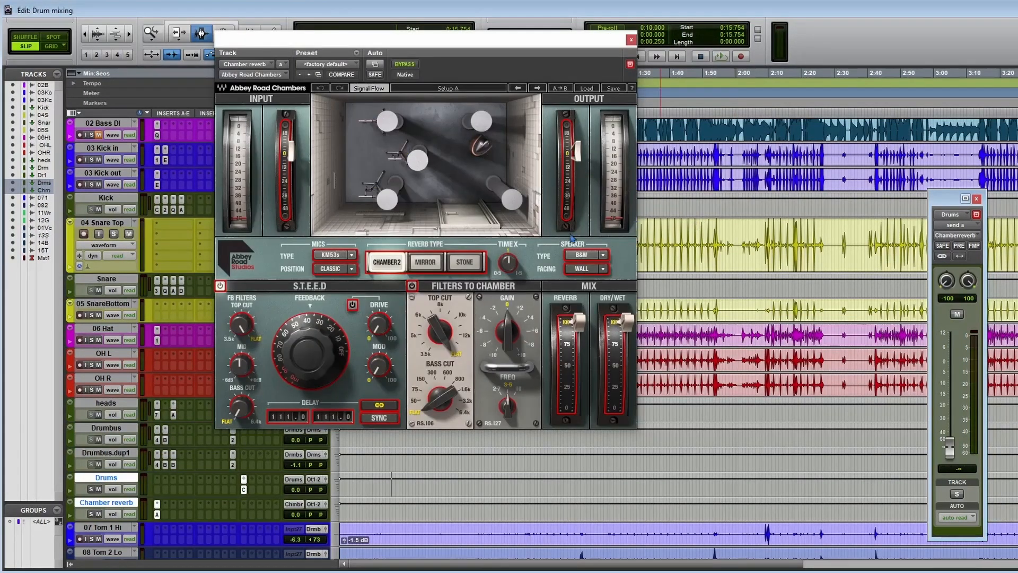
# Move the reverb window aside, raise the Drums send to Chamber reverb to -26.0 dB and play the drums from 0:56
pyautogui.moveTo(478, 39); pyautogui.dragTo(789, 0)
pyautogui.click(525, 405)
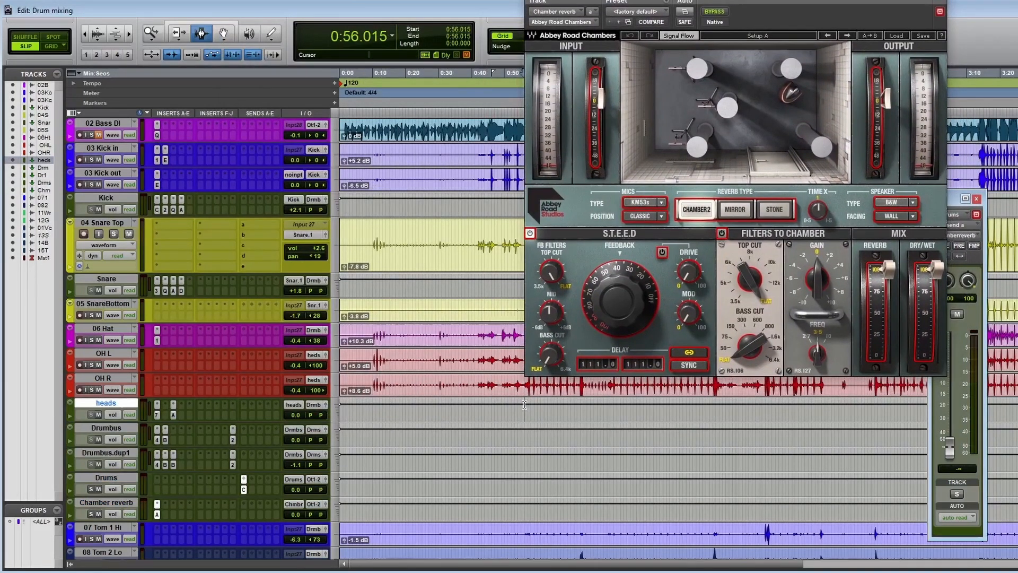
pyautogui.click(953, 429)
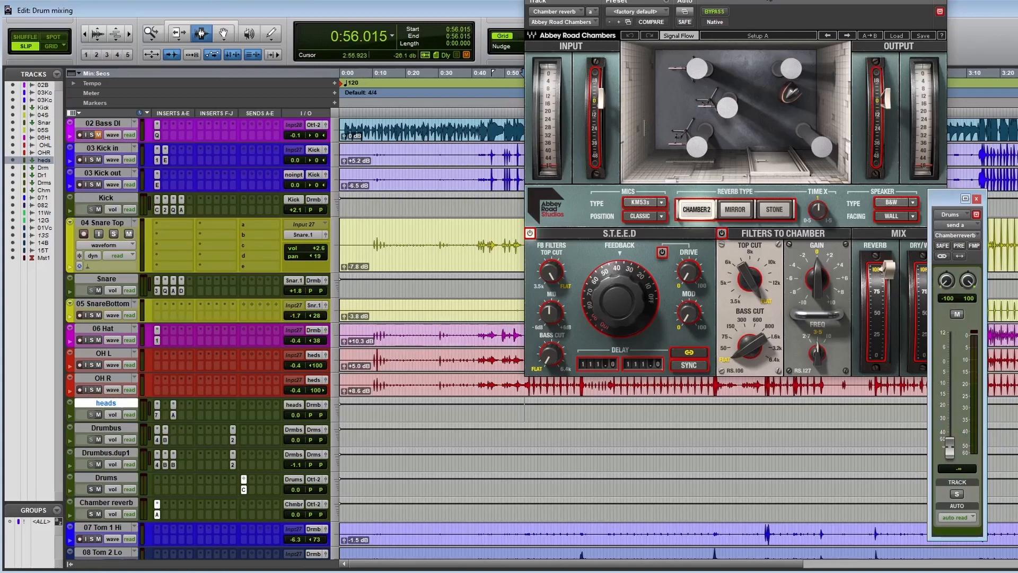
pyautogui.moveTo(768, 0); pyautogui.dragTo(646, 0)
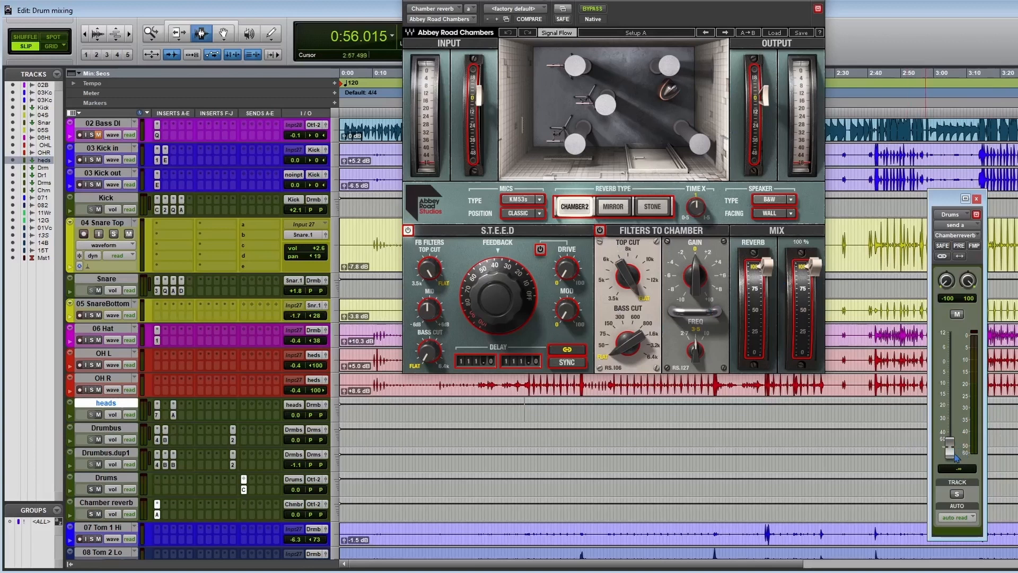
pyautogui.moveTo(949, 451); pyautogui.dragTo(952, 424)
pyautogui.press('space')
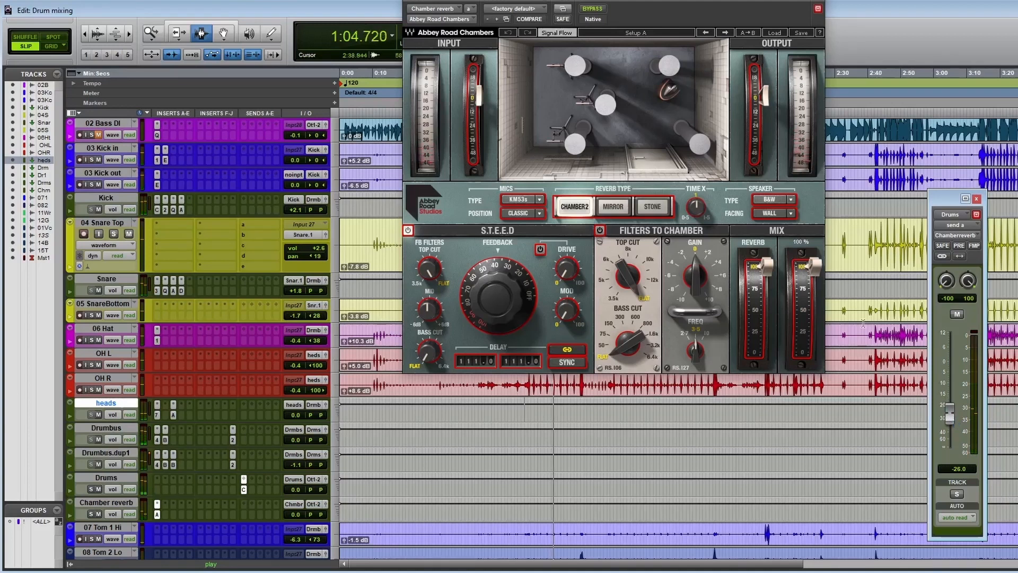
# Raise the reverb's Bass Cut filter and rebalance the Drums send during playback, setting it to -16.1 dB
pyautogui.moveTo(628, 345); pyautogui.dragTo(628, 316)
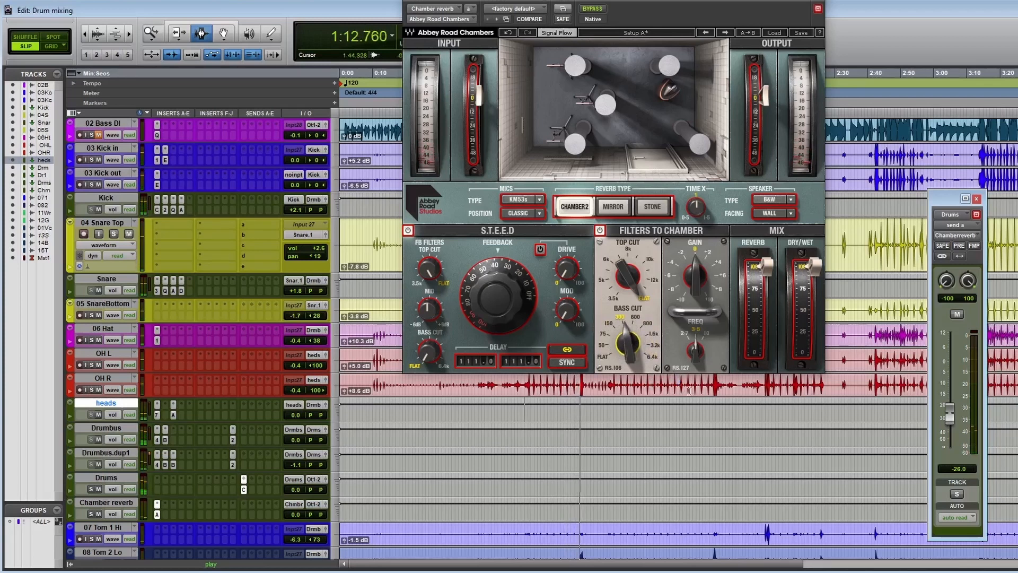
pyautogui.moveTo(966, 422); pyautogui.dragTo(958, 431)
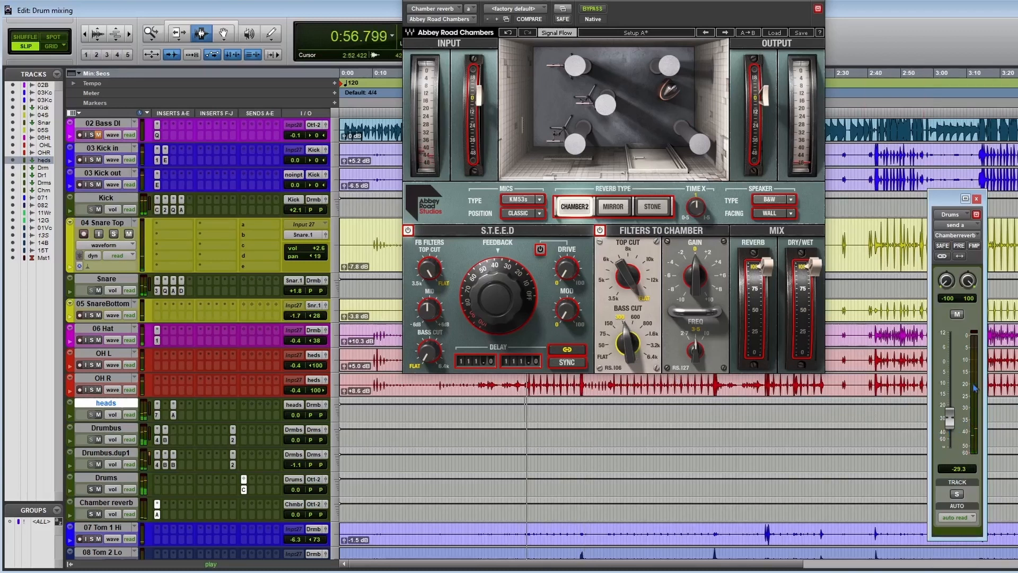
pyautogui.moveTo(956, 419); pyautogui.dragTo(952, 435)
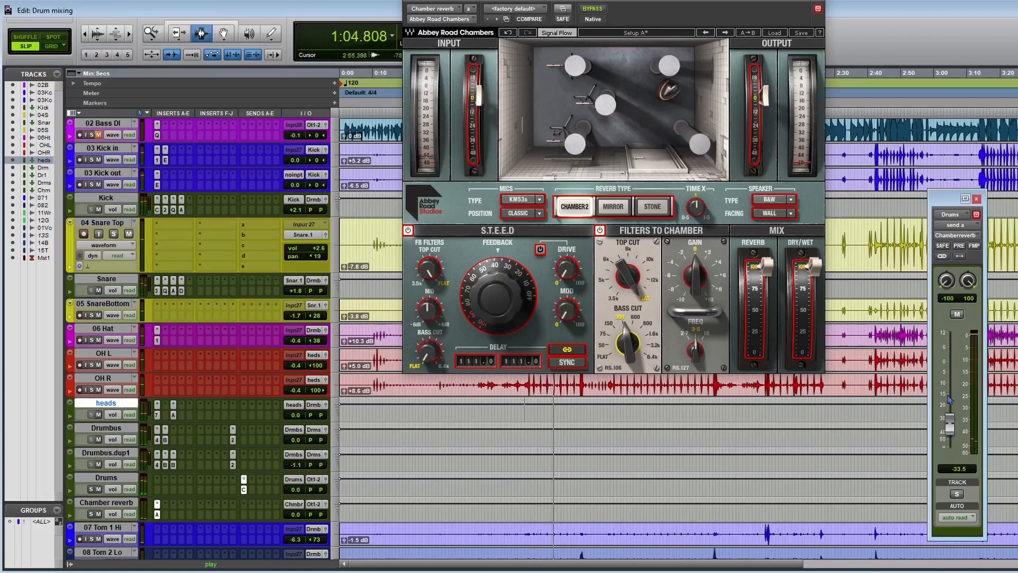
pyautogui.moveTo(949, 425); pyautogui.dragTo(957, 399)
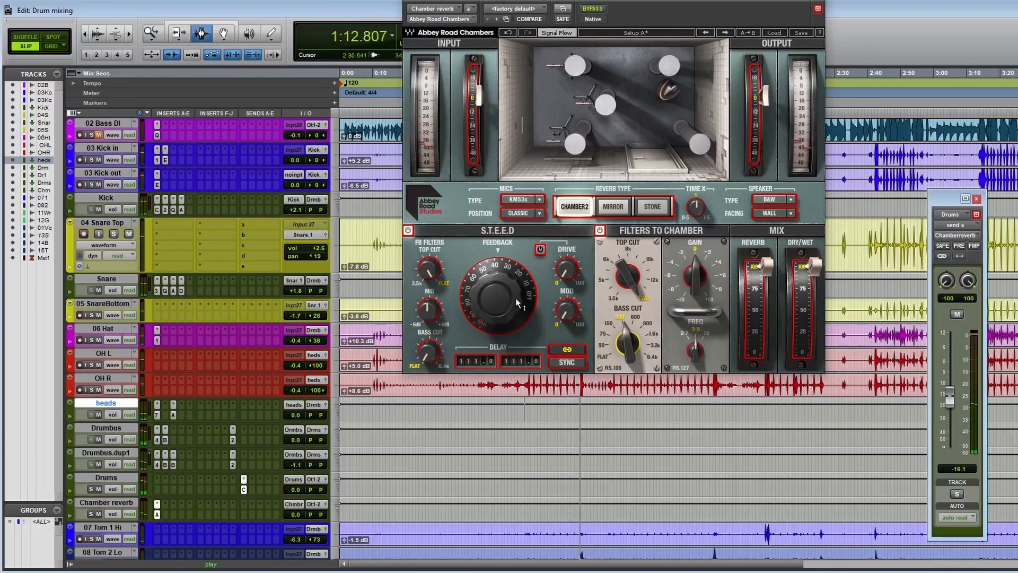
# Lower the reverb's S.T.E.E.D feedback, set the mic position to Room and set the Drums send to -16.6 dB during playback
pyautogui.moveTo(517, 303); pyautogui.dragTo(506, 301)
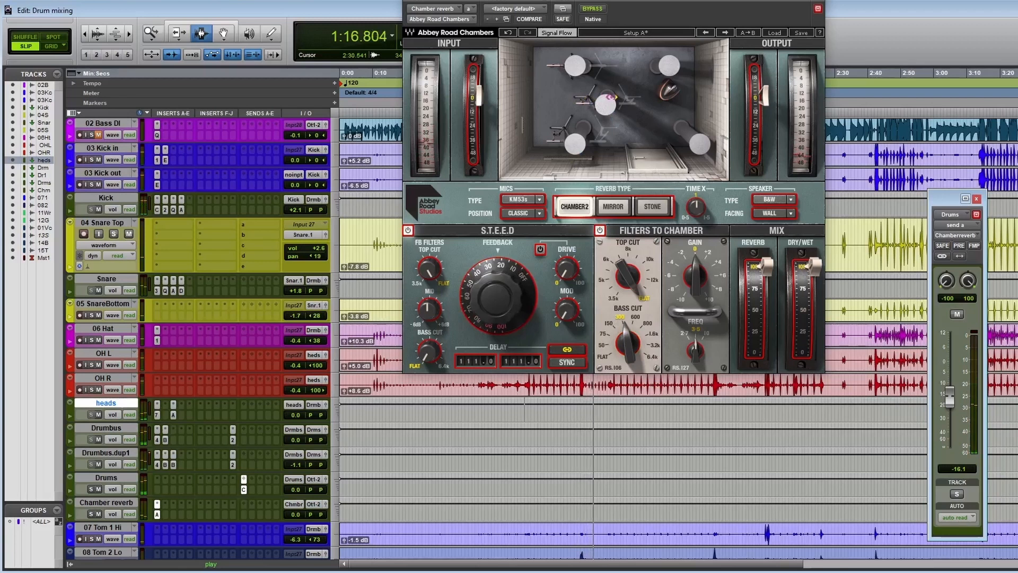
pyautogui.click(610, 97)
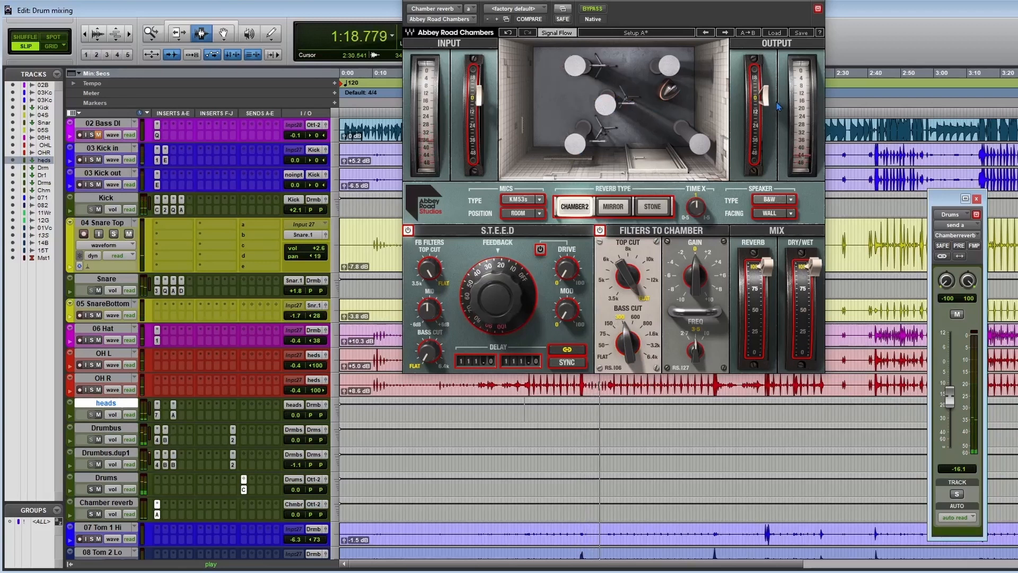
pyautogui.press('space')
pyautogui.press('space')
pyautogui.scroll(-1, 948, 402)
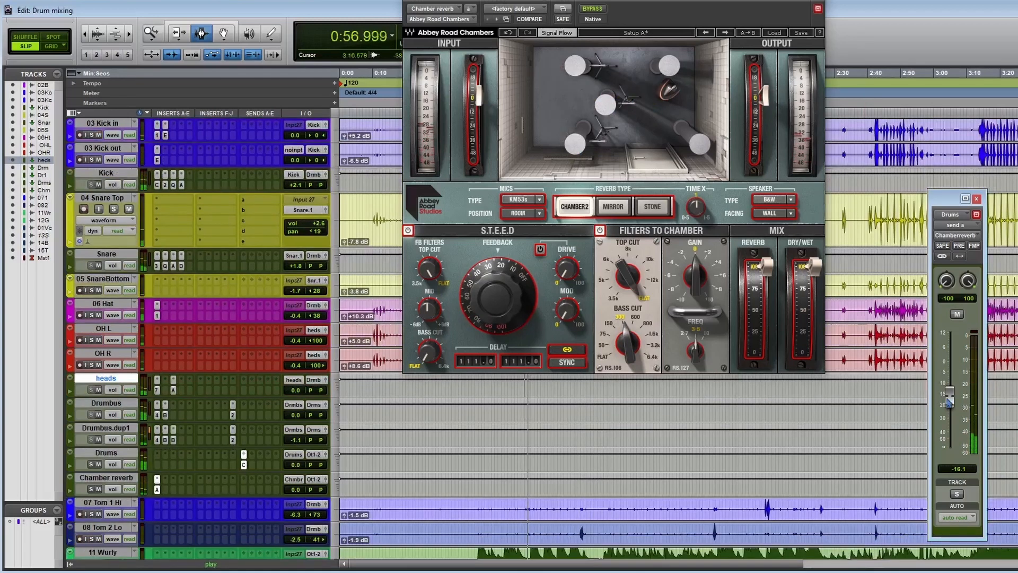
pyautogui.scroll(1, 919, 411)
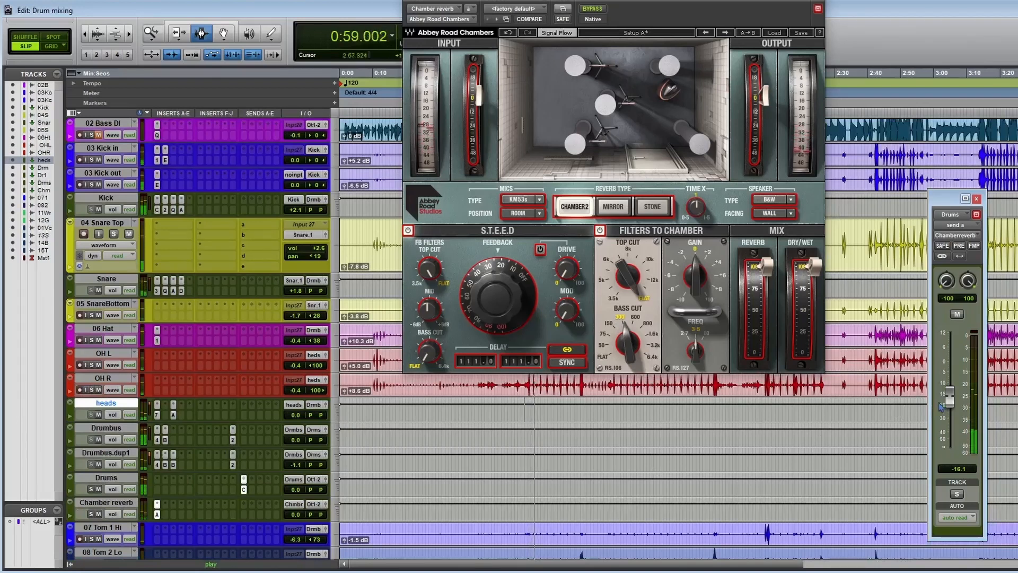
pyautogui.moveTo(949, 404); pyautogui.dragTo(952, 406)
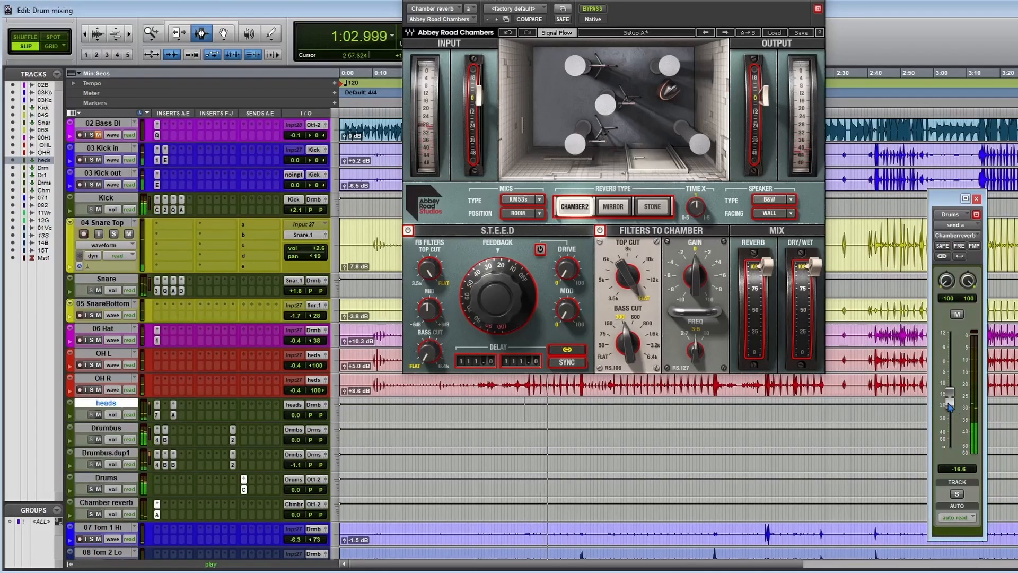
# Set the Chamber reverb's dry/wet mix to 90% with less reverb level, close its output window and compare against bypass
pyautogui.click(325, 504)
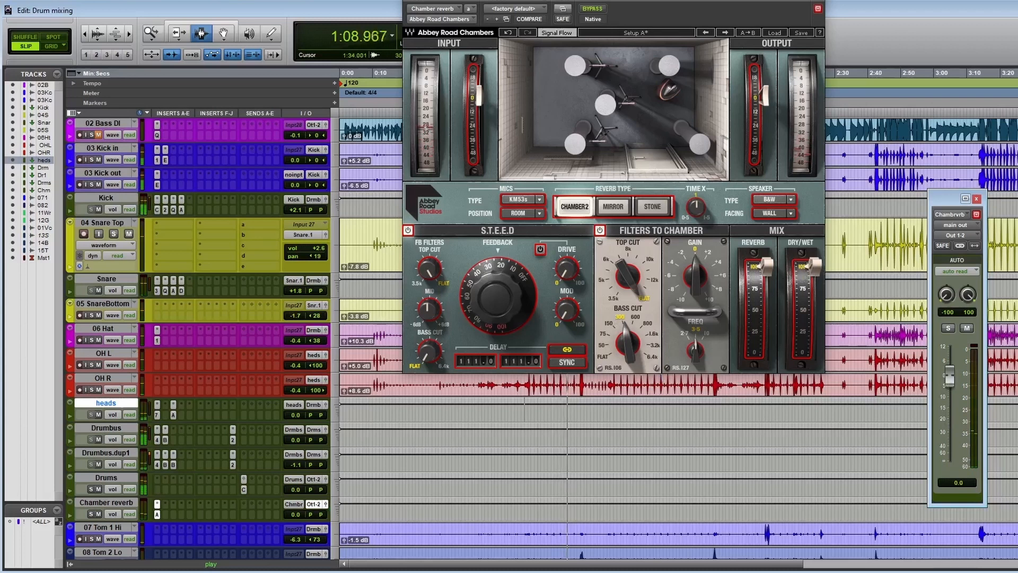
pyautogui.moveTo(813, 265)
pyautogui.mouseDown()
pyautogui.moveTo(767, 285)
pyautogui.moveTo(812, 275)
pyautogui.mouseUp()
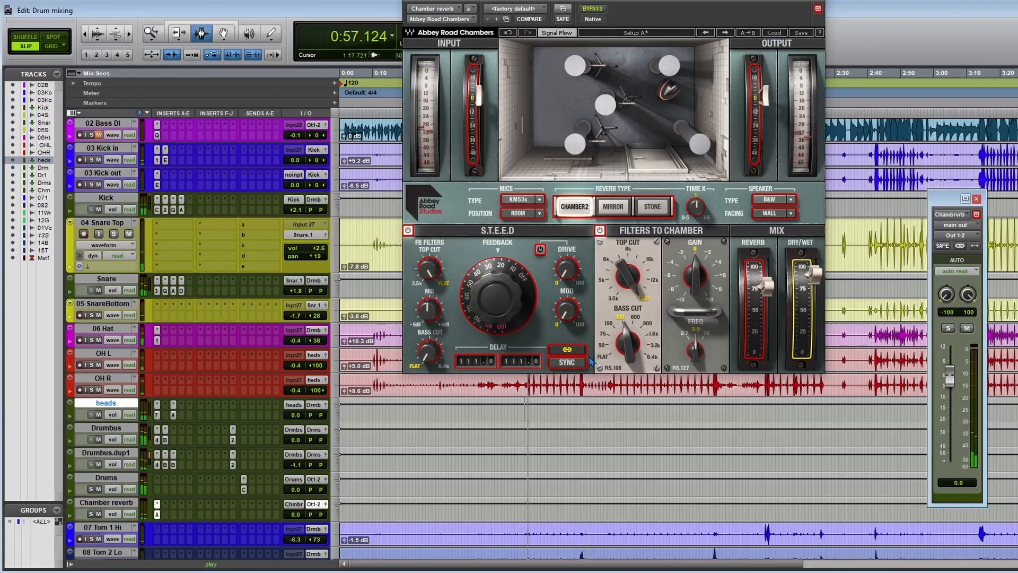
pyautogui.click(977, 199)
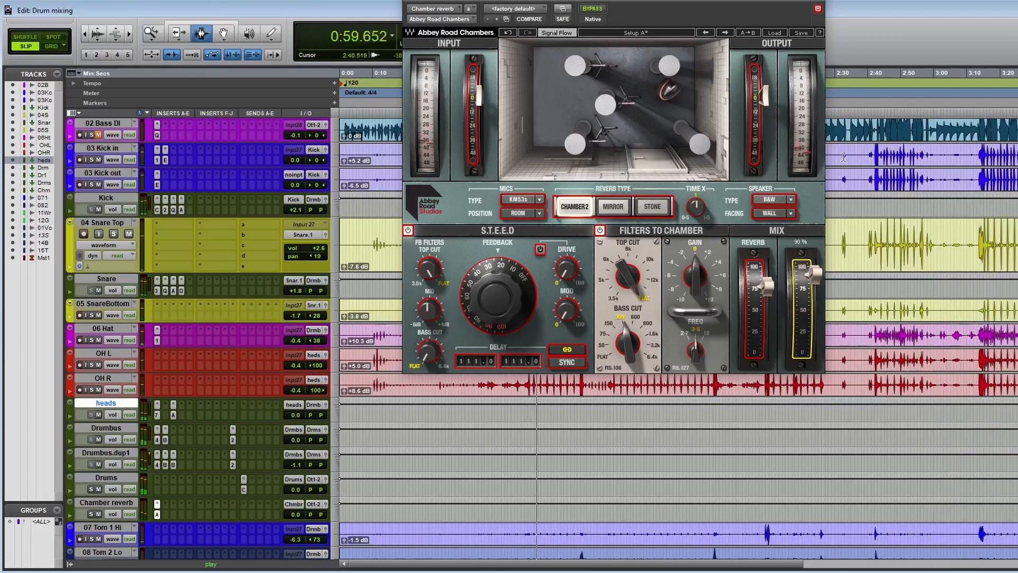
pyautogui.click(592, 12)
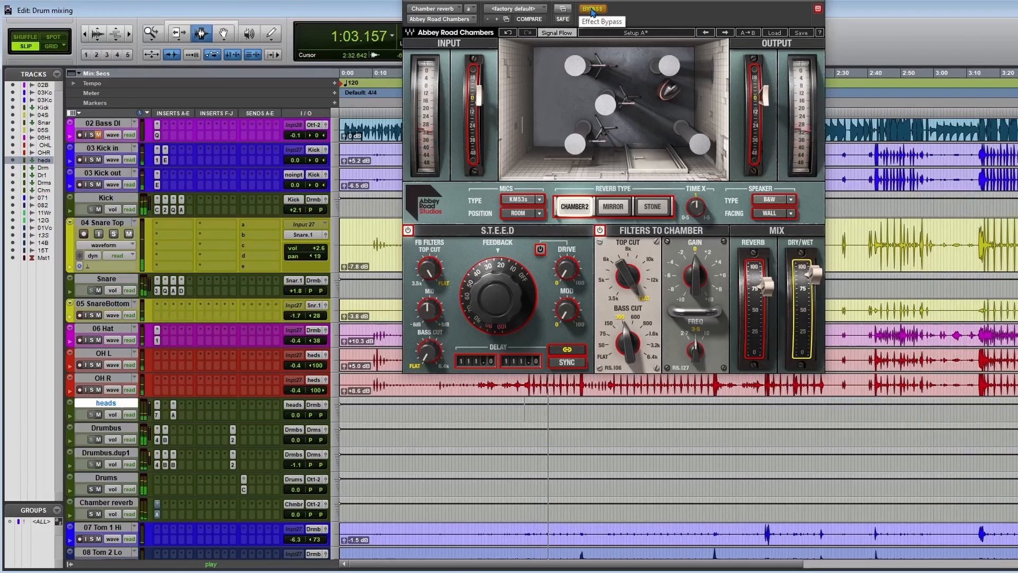
pyautogui.click(592, 12)
# Lower the chamber's Reverb mix to about 63% and its dry/wet mix slightly more, then close the reverb plug-in
pyautogui.moveTo(770, 289); pyautogui.dragTo(765, 299)
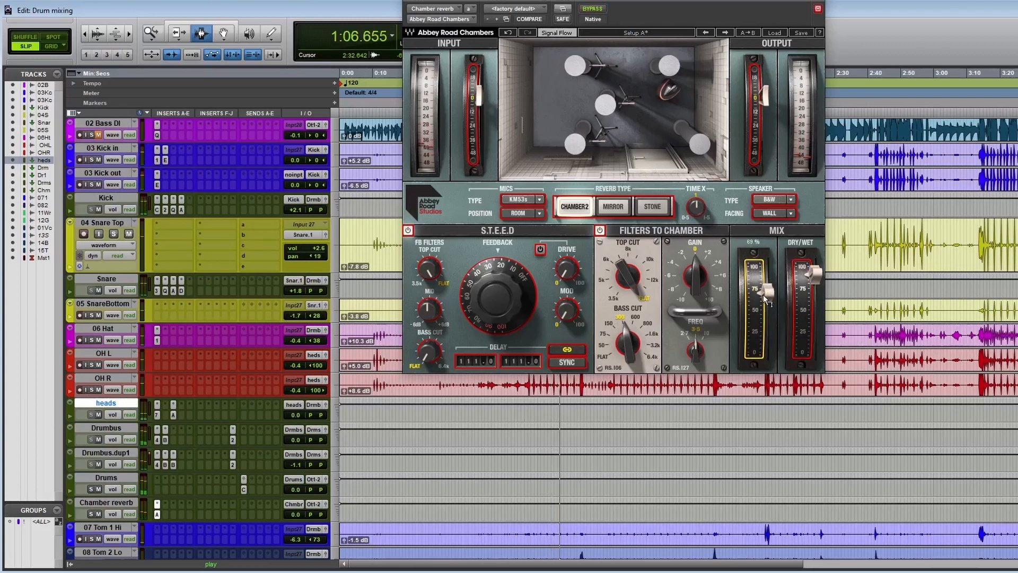
pyautogui.click(813, 275)
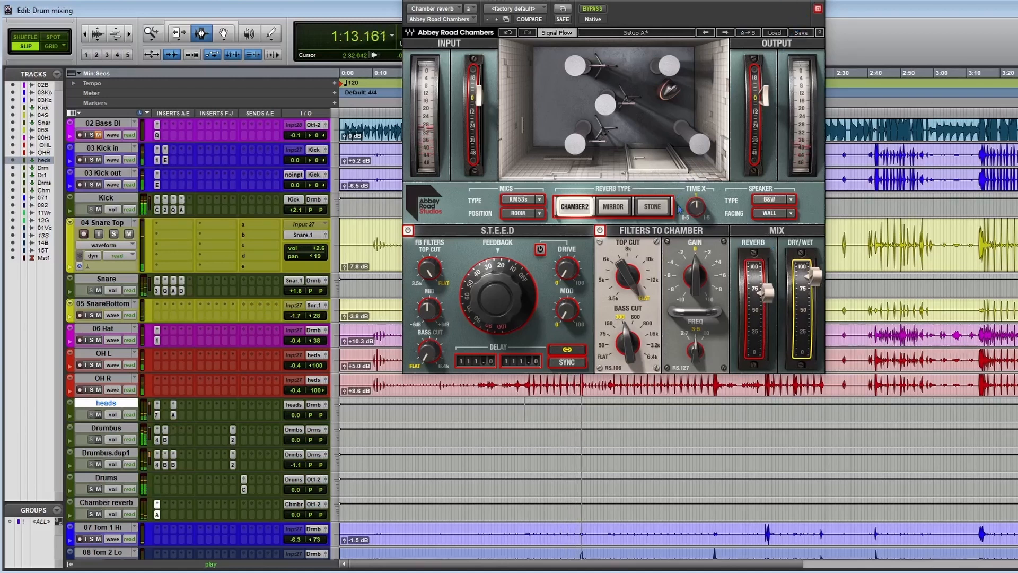
pyautogui.press('space')
pyautogui.click(767, 291)
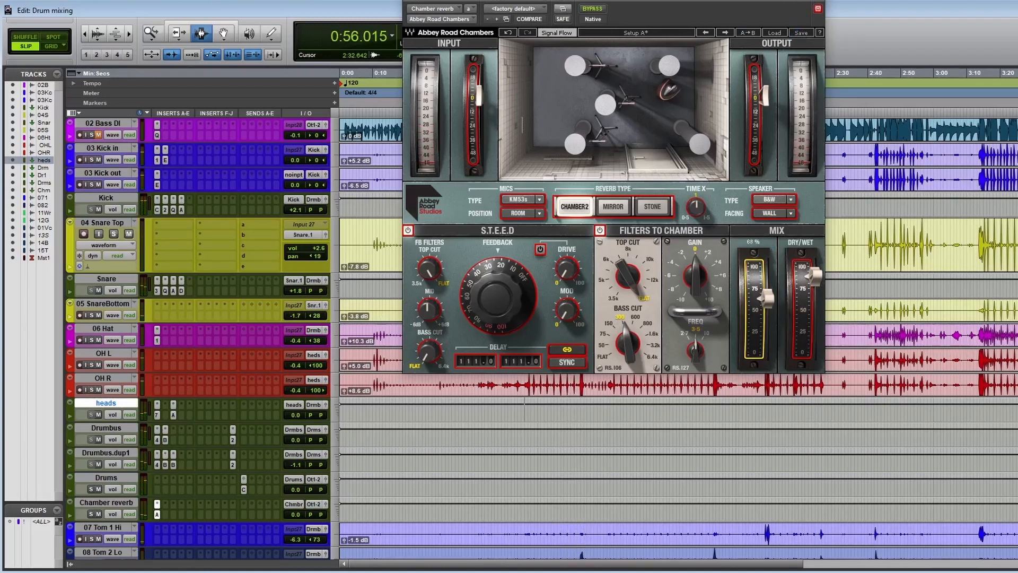
pyautogui.click(814, 277)
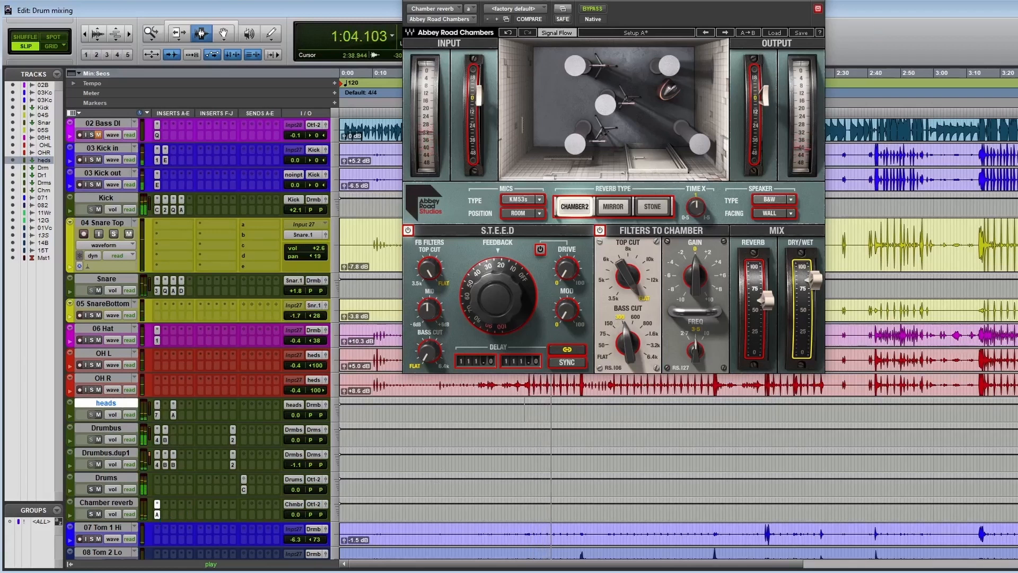
pyautogui.click(817, 8)
pyautogui.press('space')
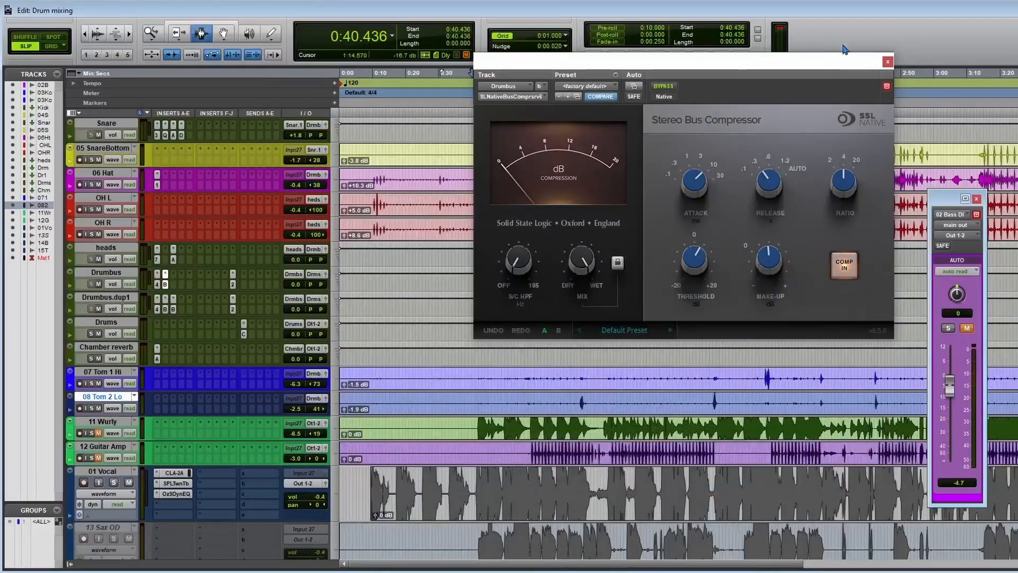
# Close the Drumbus Stereo Bus Compressor window and listen to the mix from about 0:57
pyautogui.click(888, 62)
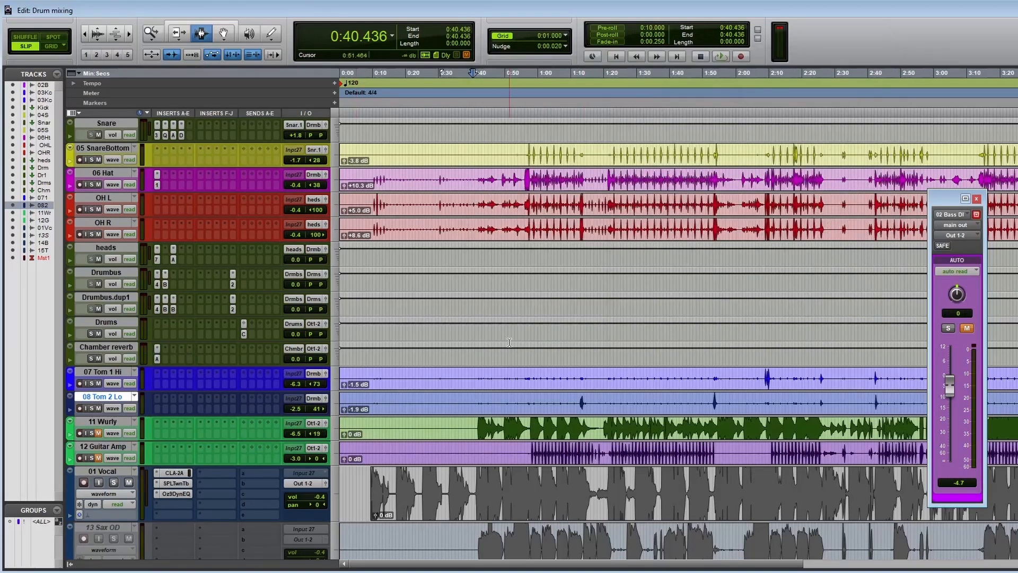
pyautogui.scroll(3, 509, 342)
pyautogui.scroll(2, 525, 242)
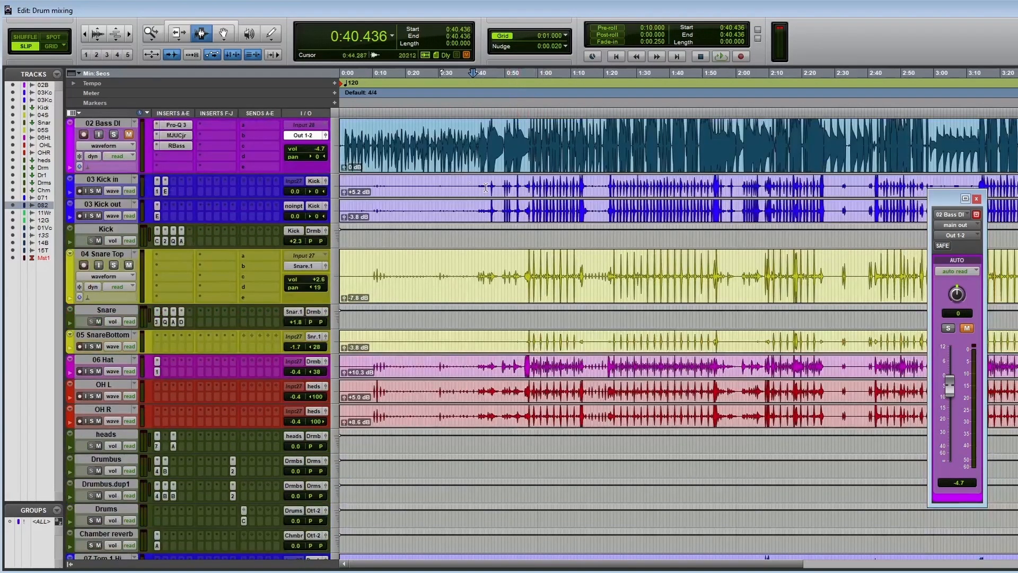
pyautogui.click(524, 219)
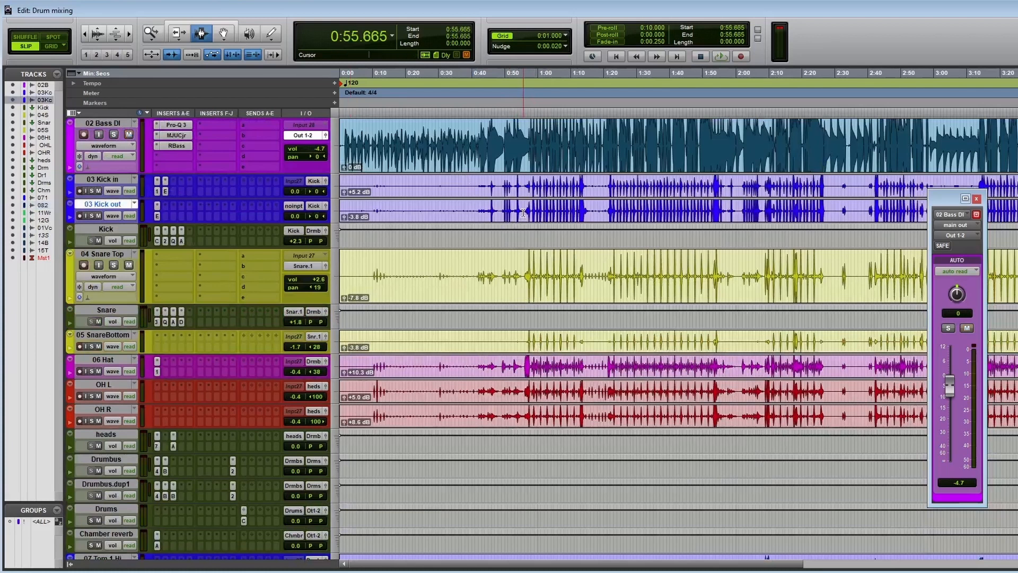
pyautogui.click(532, 159)
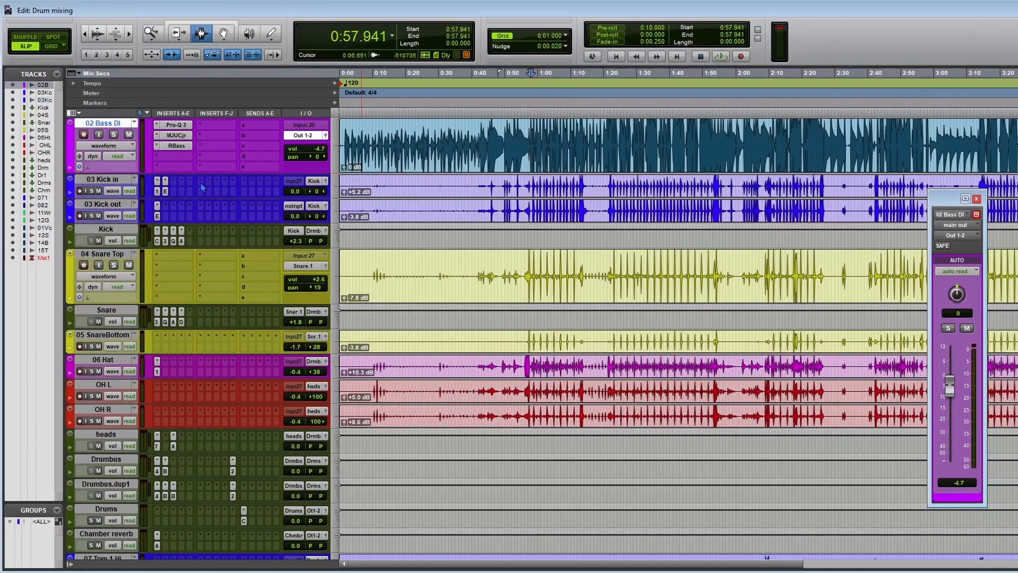
pyautogui.press('space')
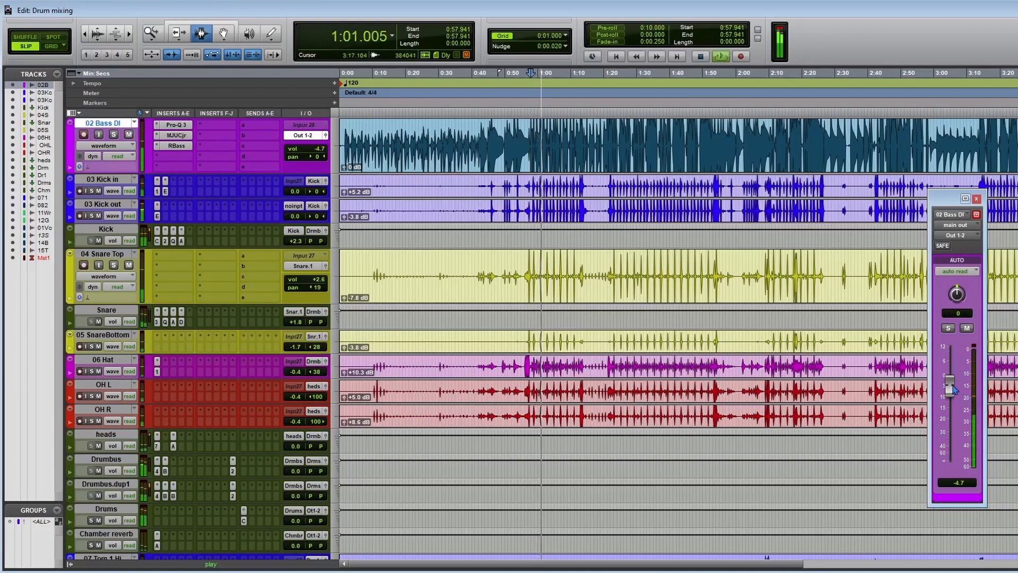
# Play the mix from about 1:20 and set the 02 Bass DI output fader to -2.7 dB
pyautogui.press('space')
pyautogui.click(610, 212)
pyautogui.press('space')
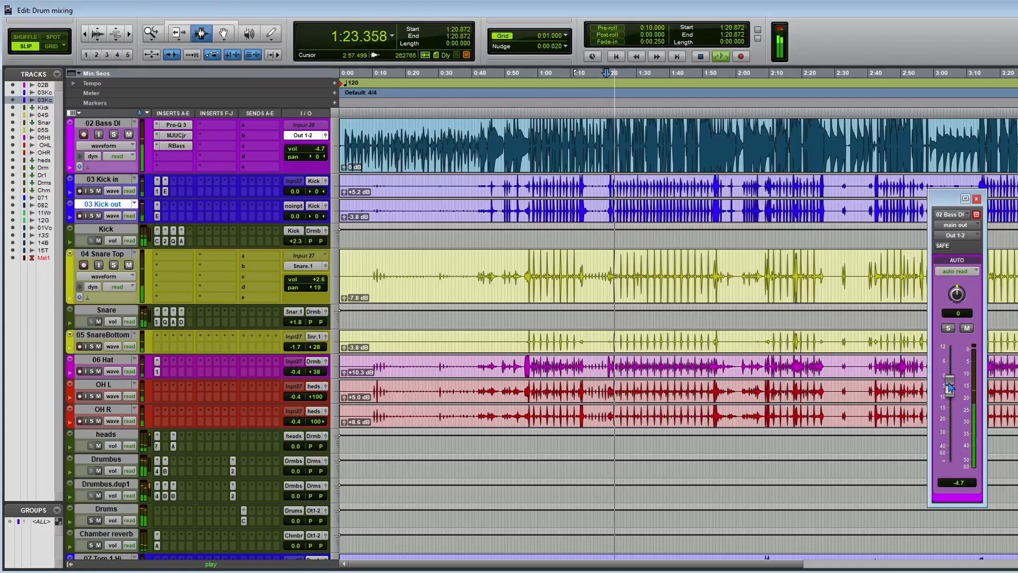
pyautogui.moveTo(950, 388); pyautogui.dragTo(952, 383)
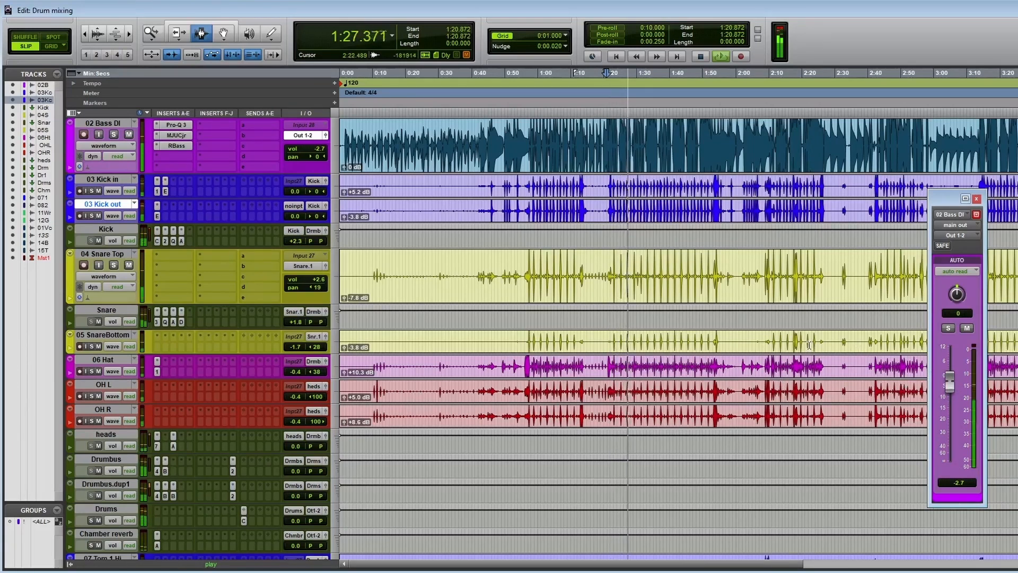
# Mute the OH L and OH R tracks during playback to hear their contribution, then unmute both
pyautogui.scroll(-5, 810, 345)
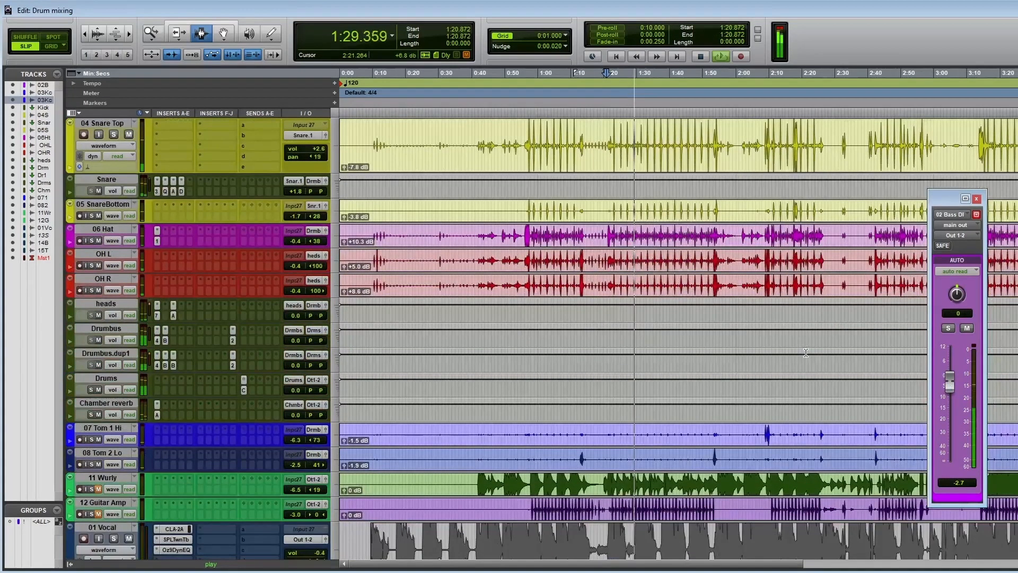
pyautogui.click(100, 265)
pyautogui.click(100, 291)
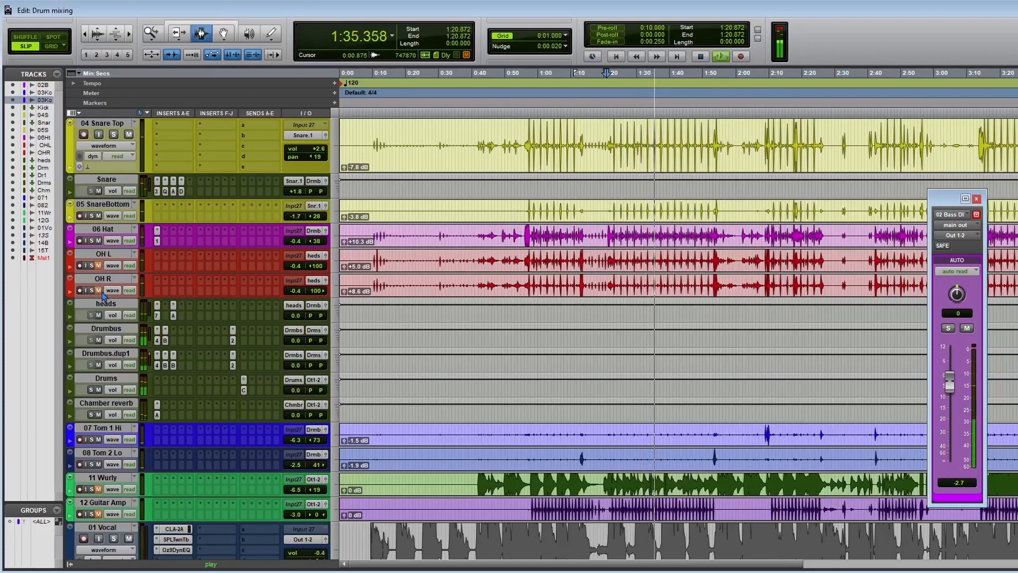
pyautogui.click(99, 291)
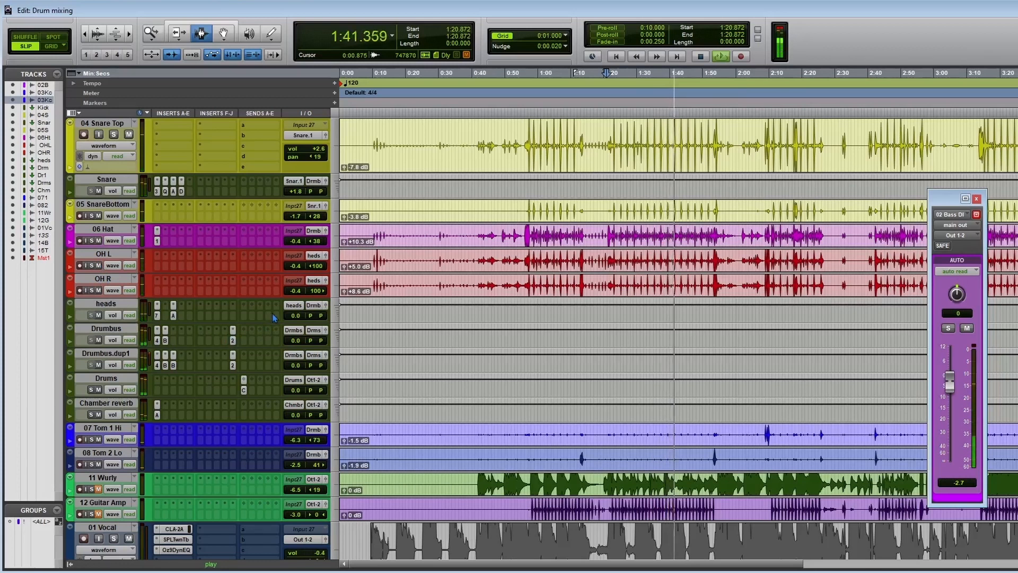
# Slightly lower the output level of the Abbey Road Saturator on the heads track and close the plug-in
pyautogui.click(173, 305)
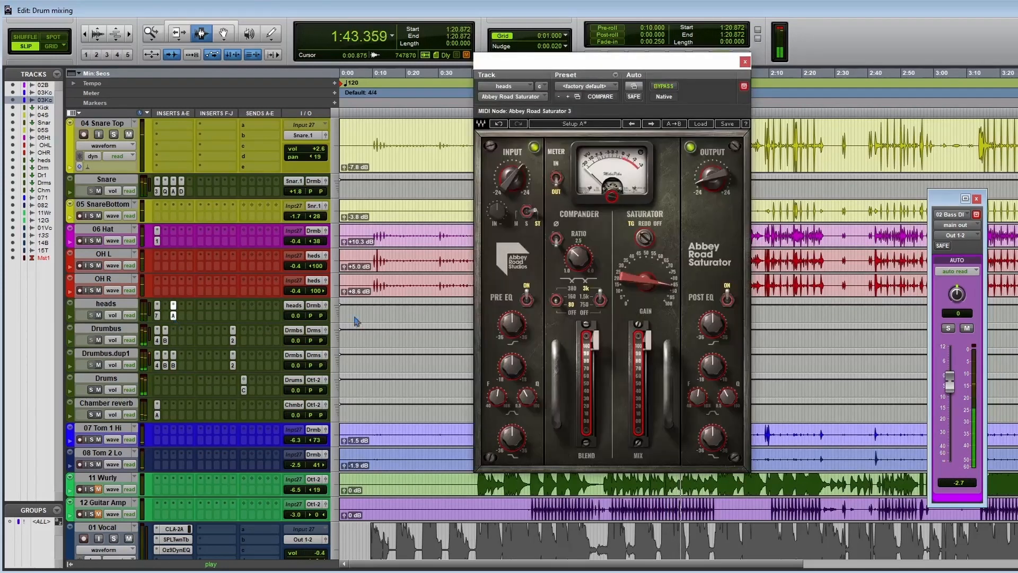
pyautogui.moveTo(708, 188); pyautogui.dragTo(708, 190)
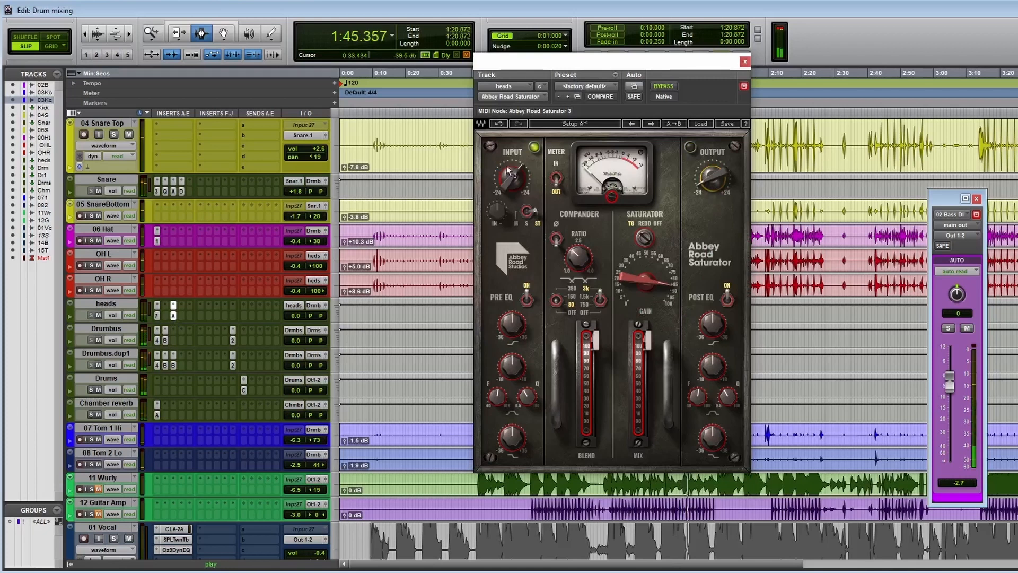
pyautogui.click(746, 63)
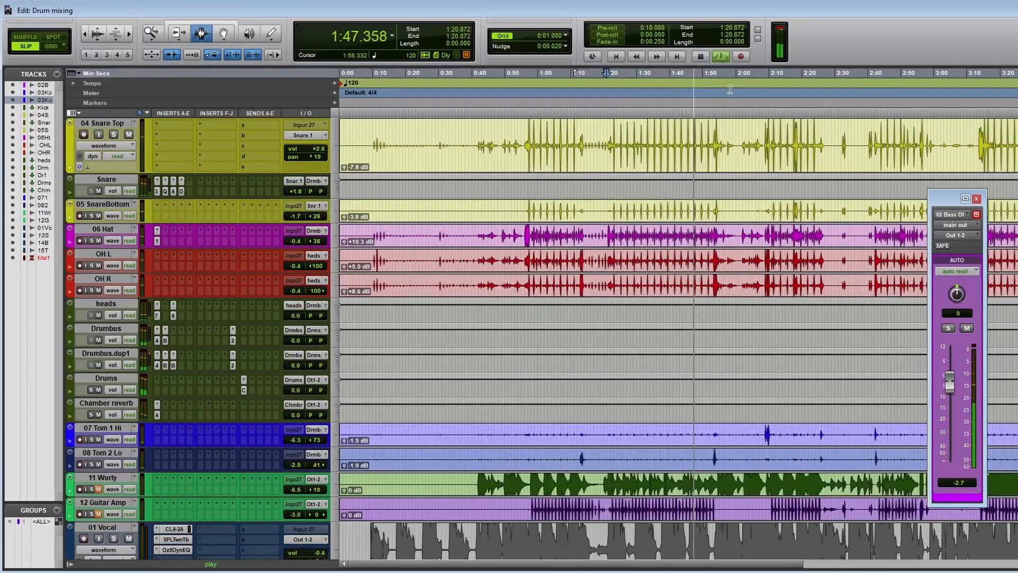
# Listen to the drums and bass, stop playback, and place the playback start at about 1:21 on the kick tracks
pyautogui.scroll(3, 666, 307)
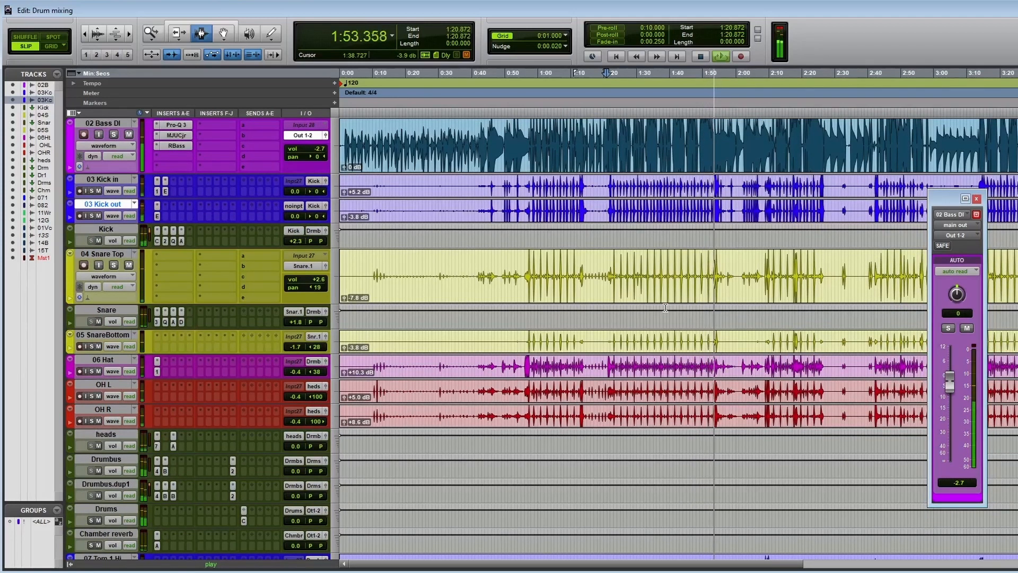
pyautogui.click(609, 192)
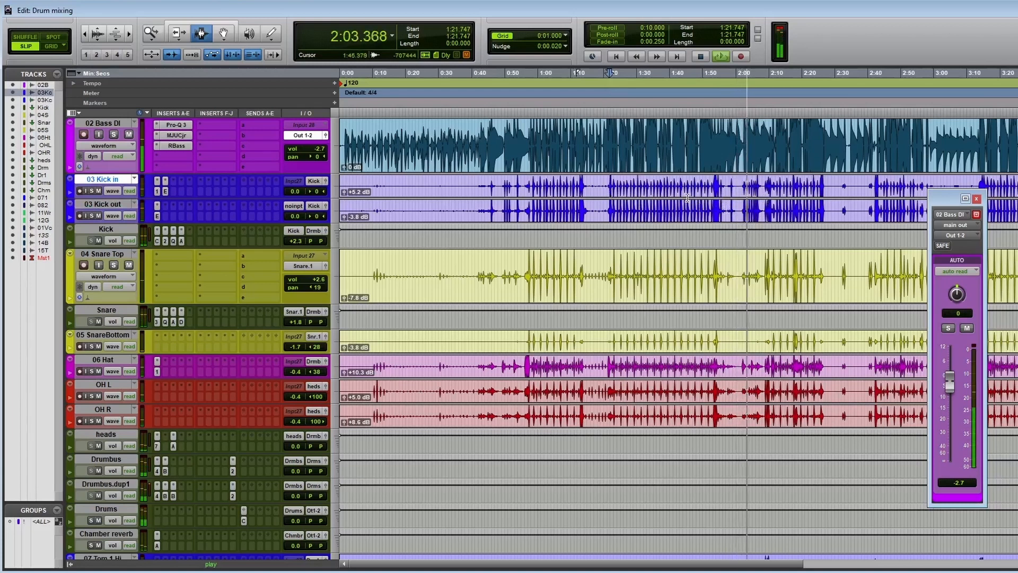
pyautogui.press('space')
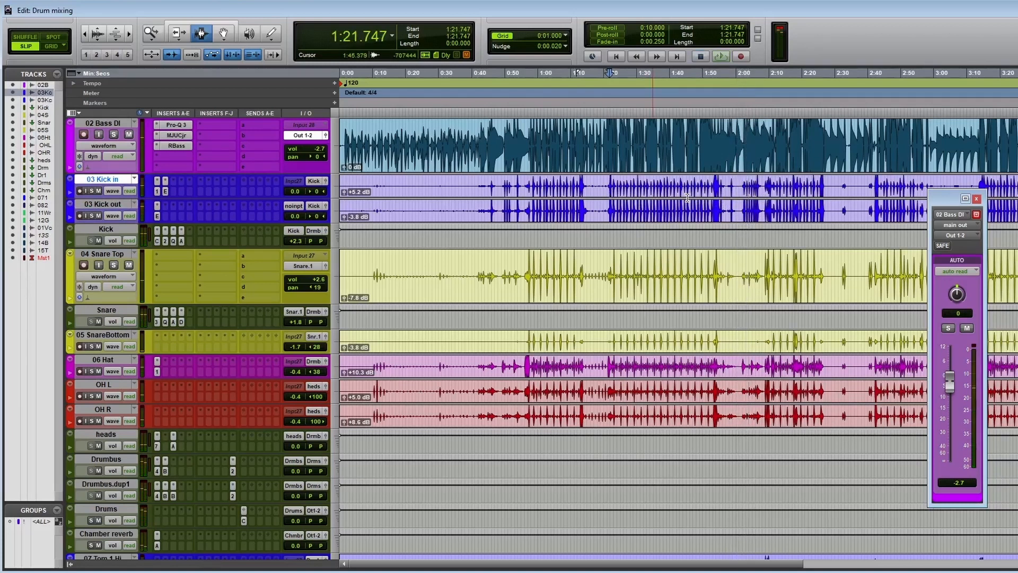
pyautogui.click(611, 200)
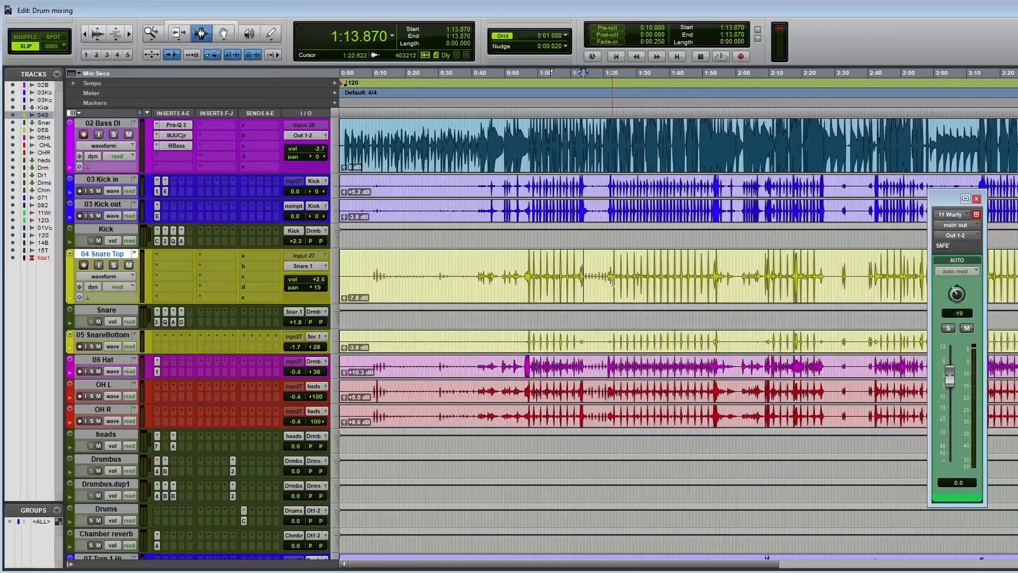
# Play the full mix from about 1:18 and mark about 1:52 on the 03 Kick in track during playback
pyautogui.click(470, 268)
pyautogui.scroll(-10, 490, 275)
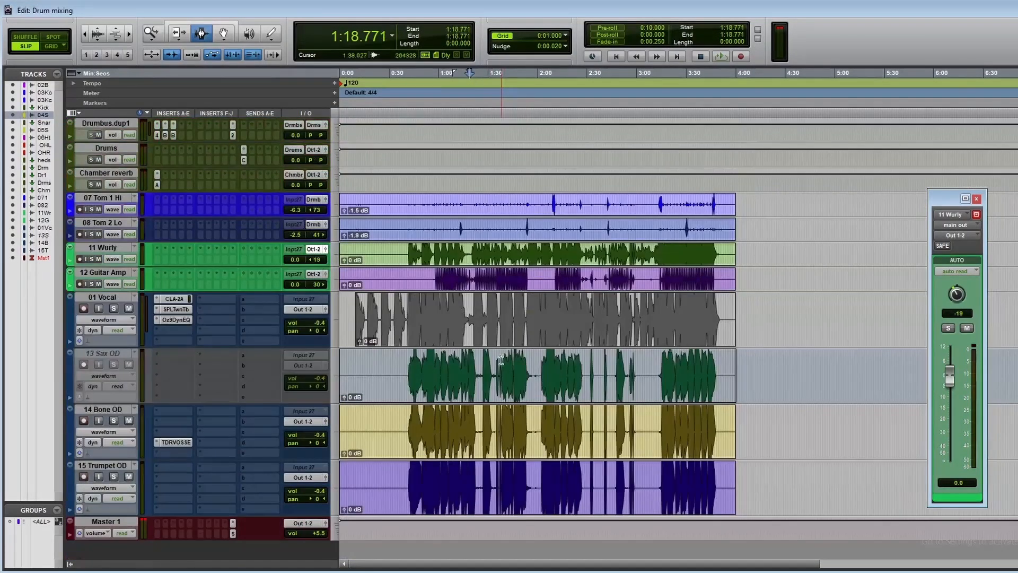
pyautogui.scroll(10, 464, 294)
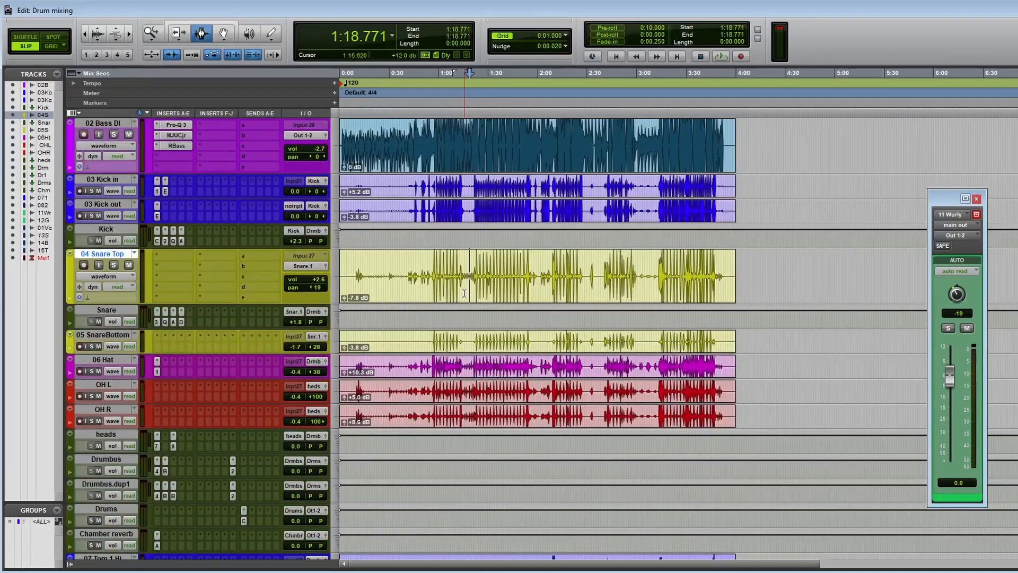
pyautogui.press('space')
pyautogui.press('t')
pyautogui.press('t')
pyautogui.press('r')
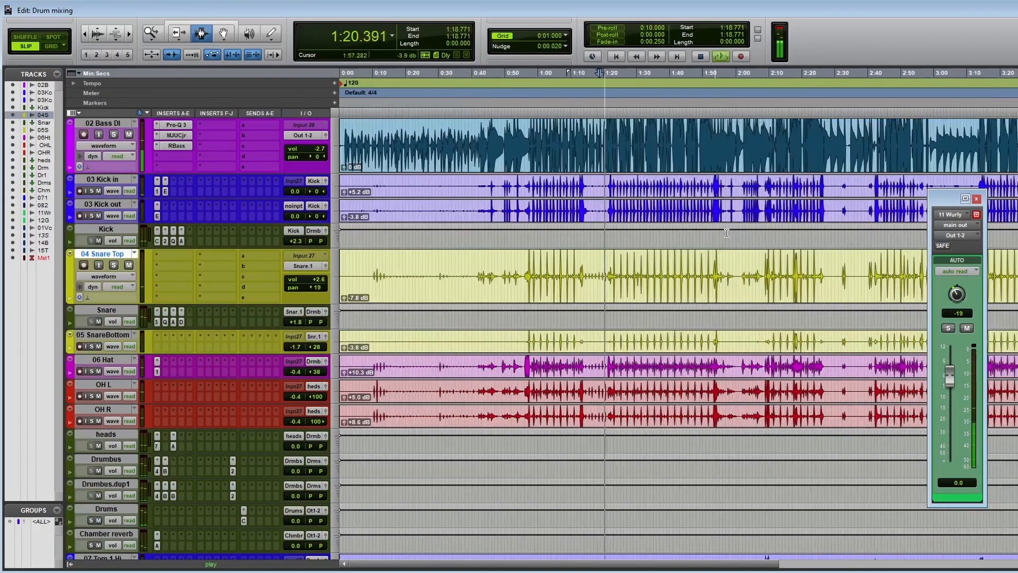
pyautogui.click(710, 197)
pyautogui.press('t')
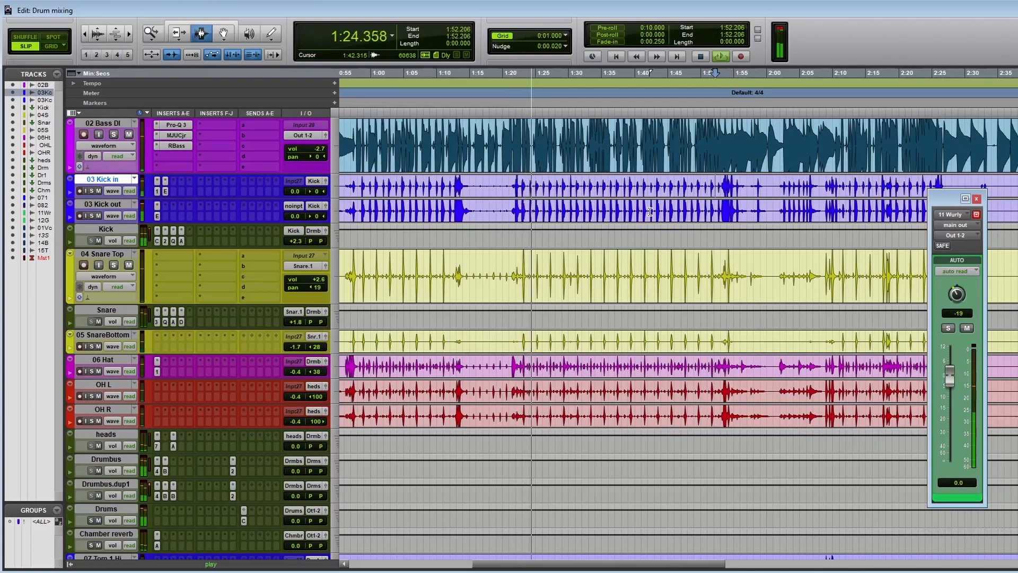
# Pan the 14 Bone OD track 100 left and the 15 Trumpet OD track 100 right
pyautogui.scroll(-10, 631, 265)
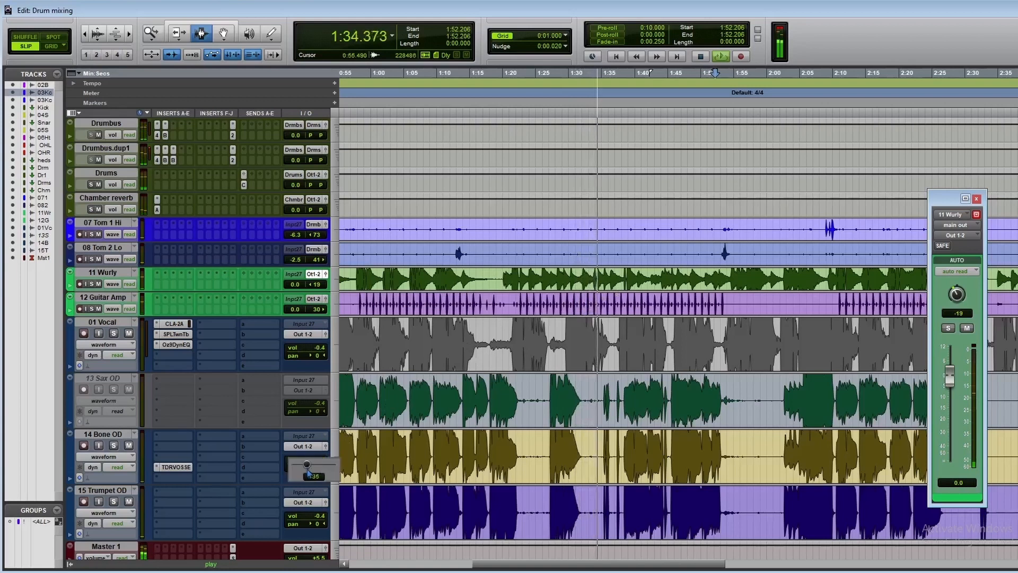
pyautogui.scroll(-1, 311, 508)
pyautogui.moveTo(317, 499); pyautogui.dragTo(344, 499)
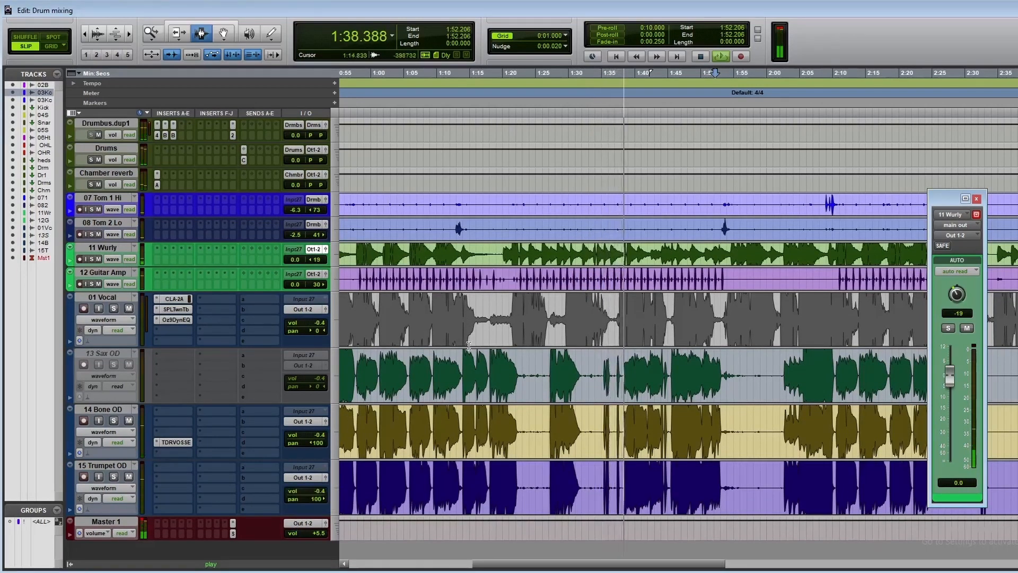
pyautogui.press('r')
pyautogui.scroll(12, 578, 275)
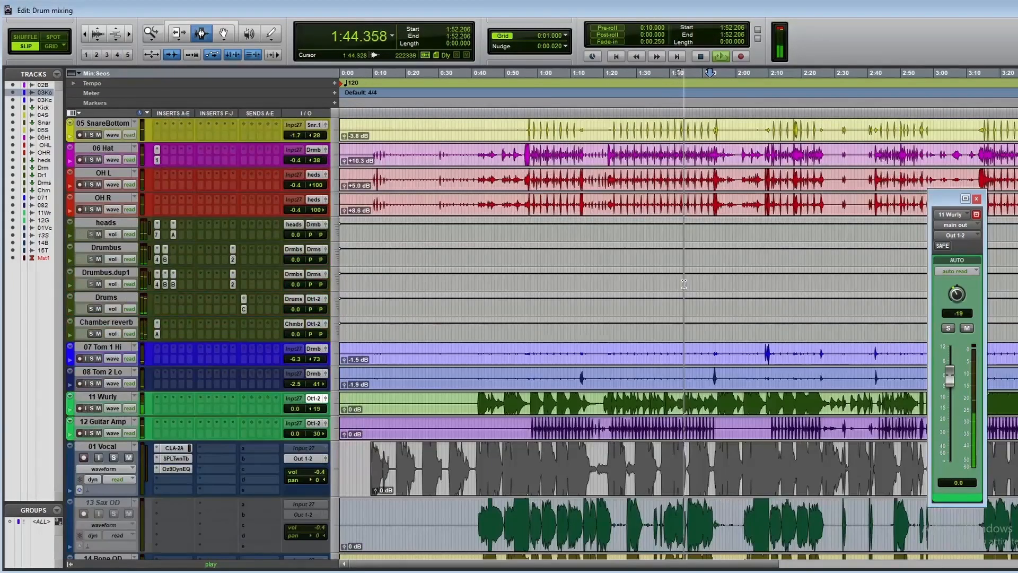
pyautogui.scroll(-8, 684, 283)
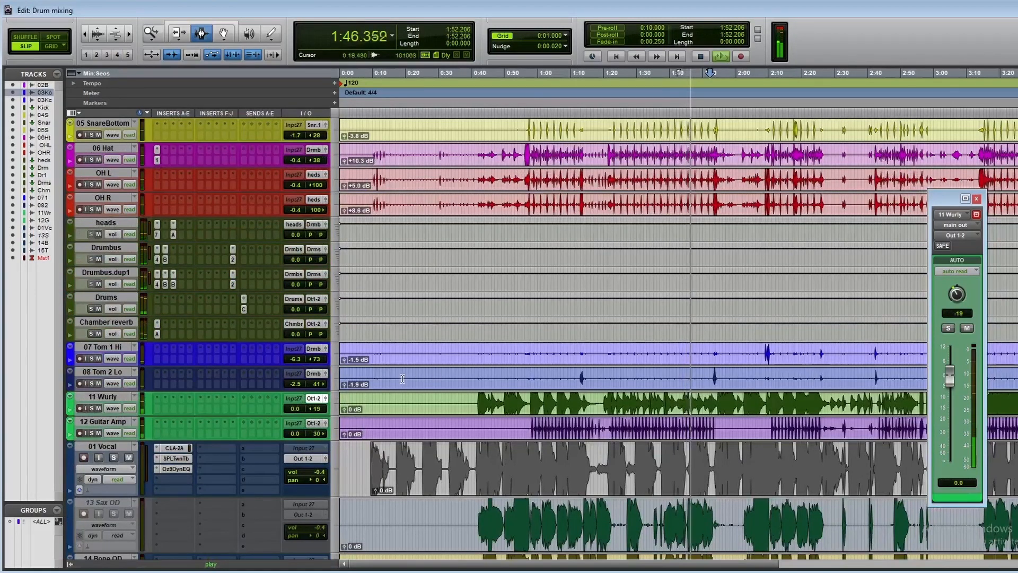
pyautogui.press('r')
pyautogui.scroll(6, 650, 307)
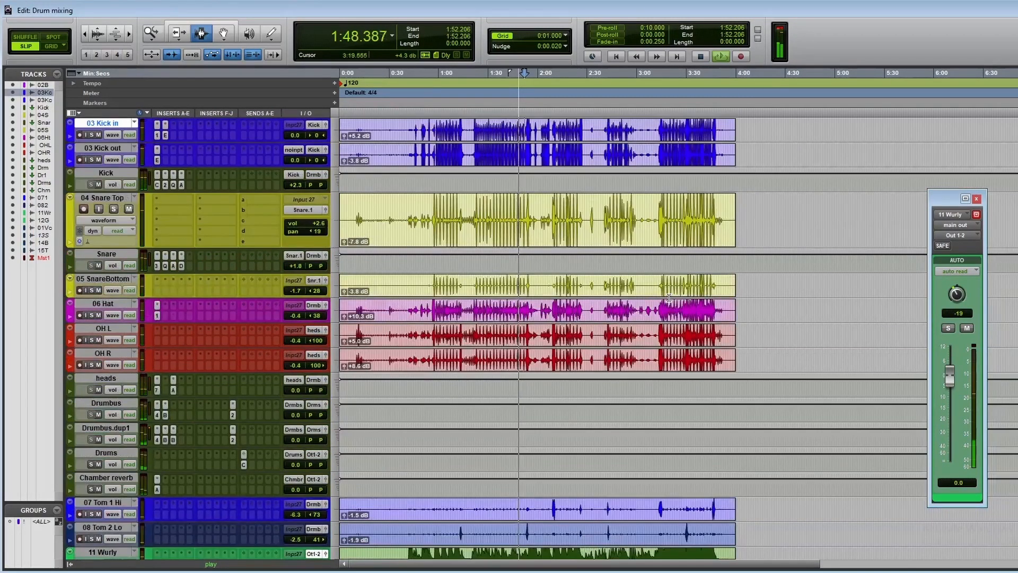